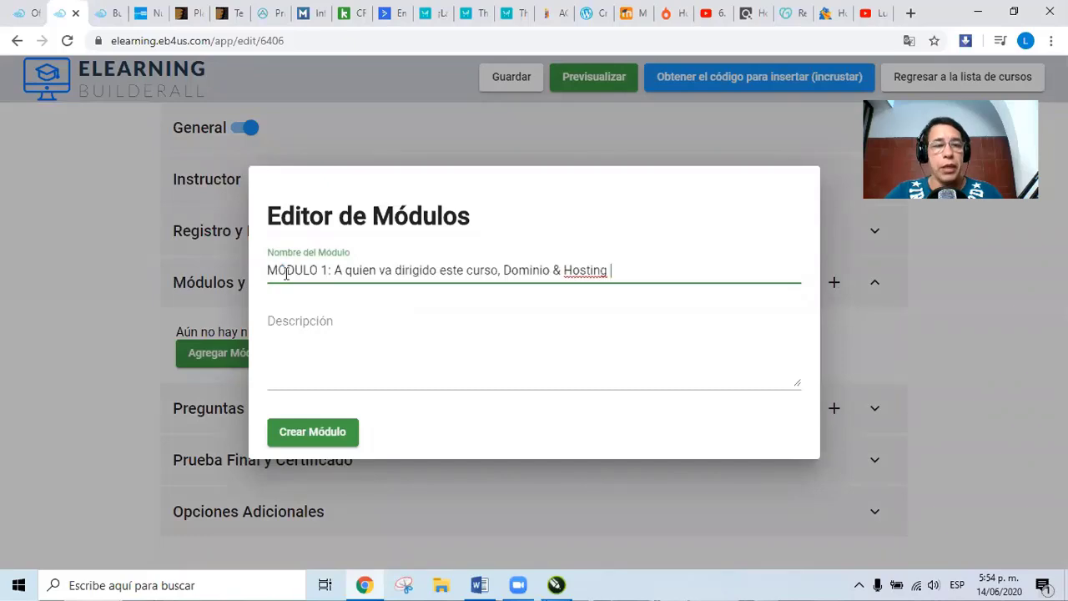
# Move "A quien va dirigido este curso, Dominio & Hosting" from the module name into the description and create the module as "MÓDULO 1"
pyautogui.moveTo(335, 269); pyautogui.dragTo(646, 268)
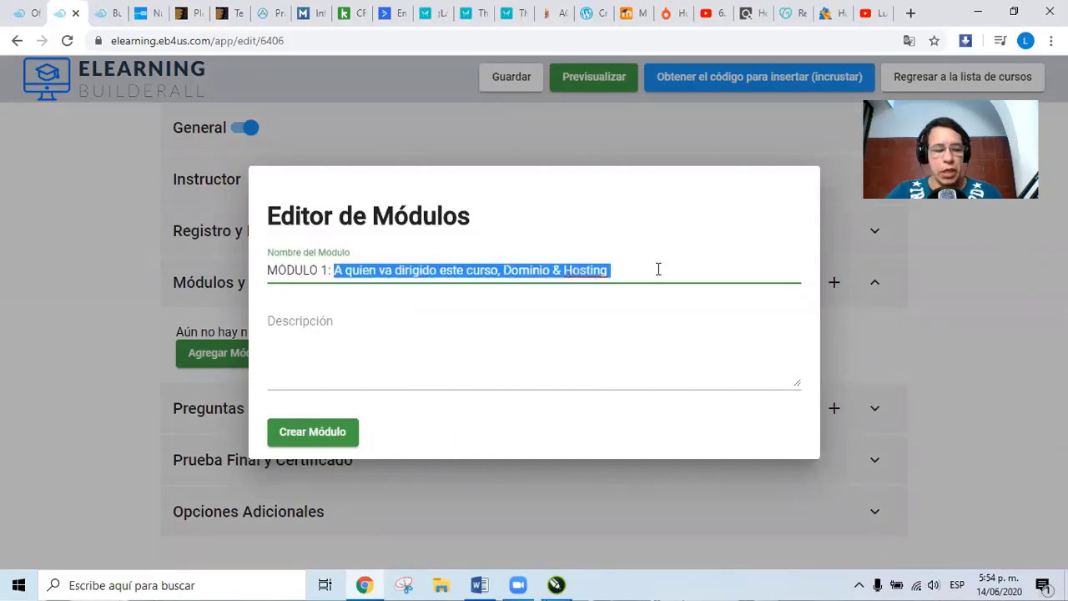
pyautogui.hotkey('ctrl', 'x')
pyautogui.click(280, 331)
pyautogui.hotkey('ctrl', 'v')
pyautogui.click(334, 269)
pyautogui.press('BackSpace')
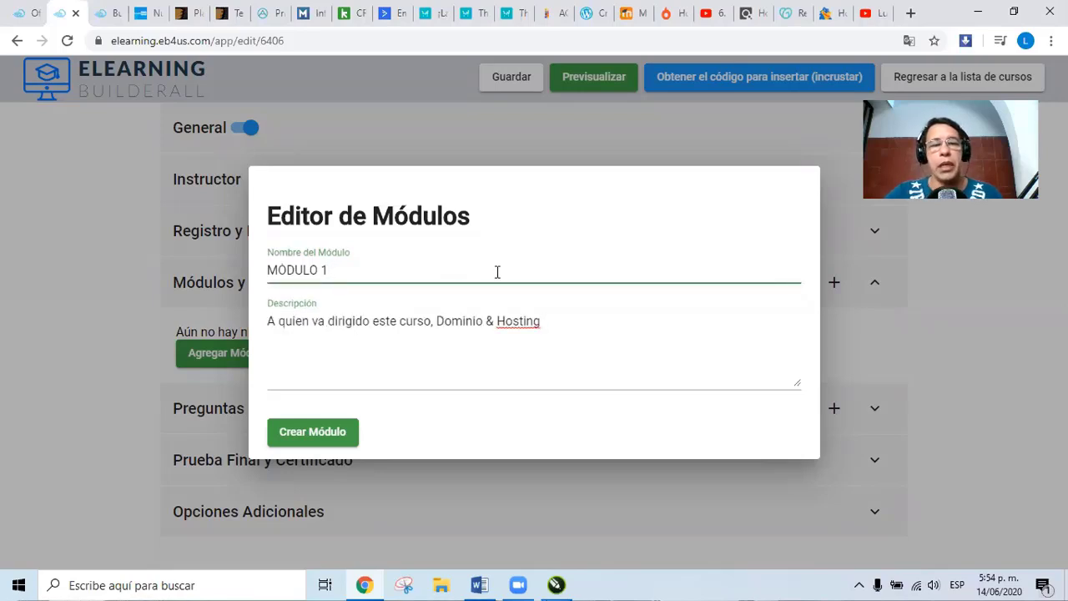
pyautogui.click(317, 432)
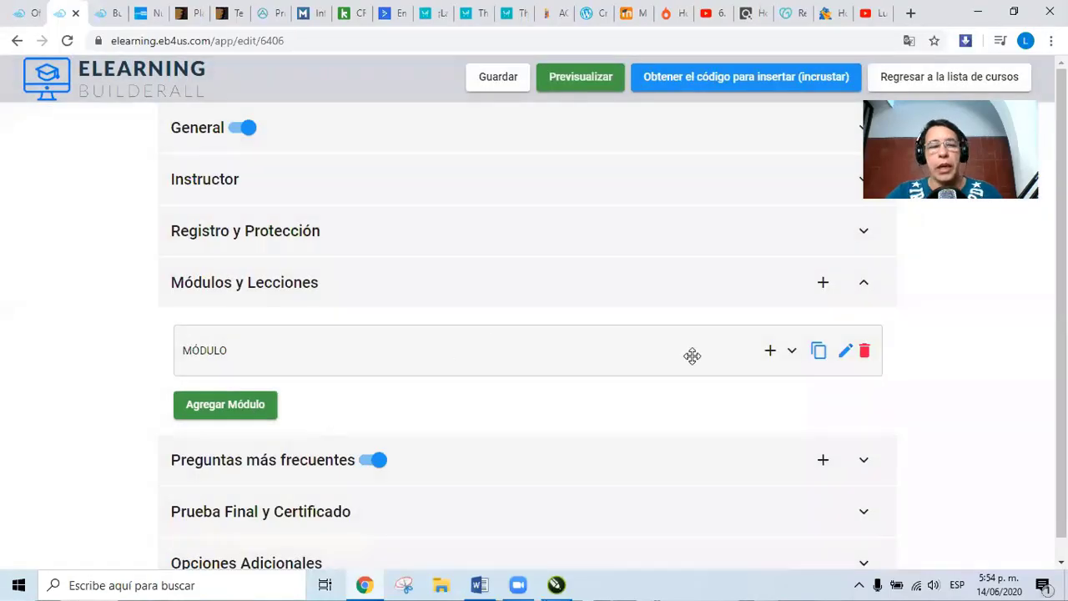
# Start a new module and copy the heading "MÓDULO 2: Configuración inicial de tu Curso Online" from the Word course outline
pyautogui.click(242, 407)
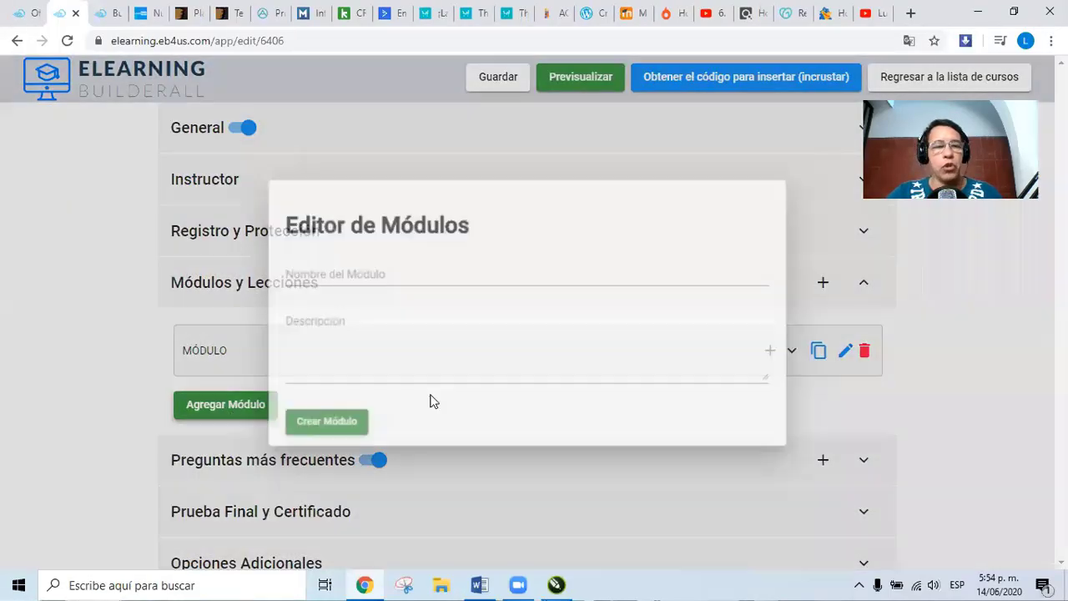
pyautogui.click(479, 584)
pyautogui.moveTo(308, 357); pyautogui.dragTo(713, 357)
# Back in the browser, create the module "MÓDULO 2" with the description "Configuración inicial de tu Curso Online" from the copied heading
pyautogui.click(365, 585)
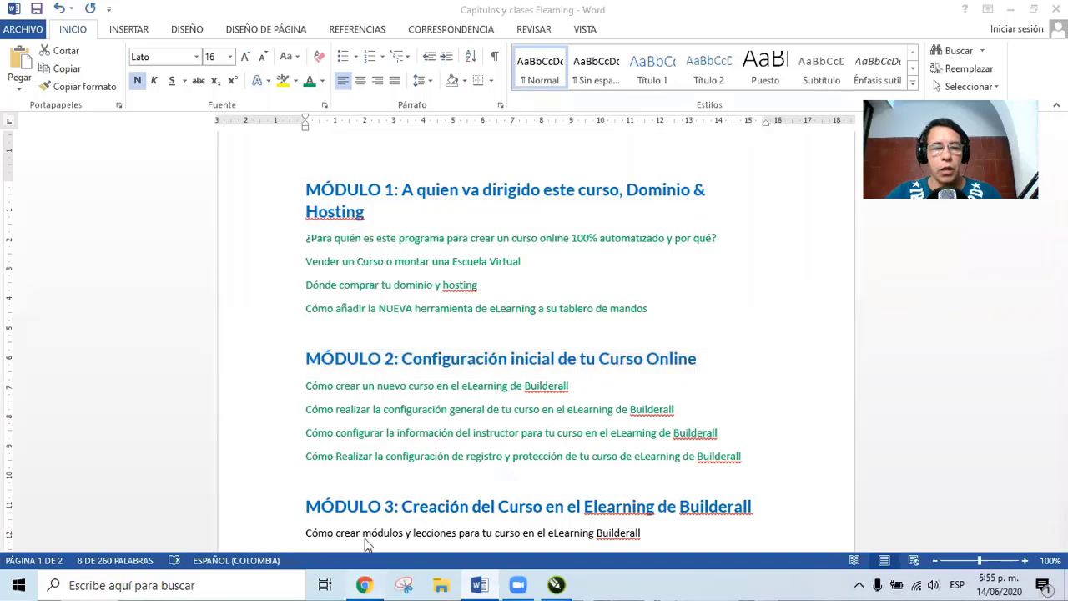
pyautogui.hotkey('ctrl', 'v')
pyautogui.moveTo(326, 270); pyautogui.dragTo(549, 272)
pyautogui.press('BackSpace')
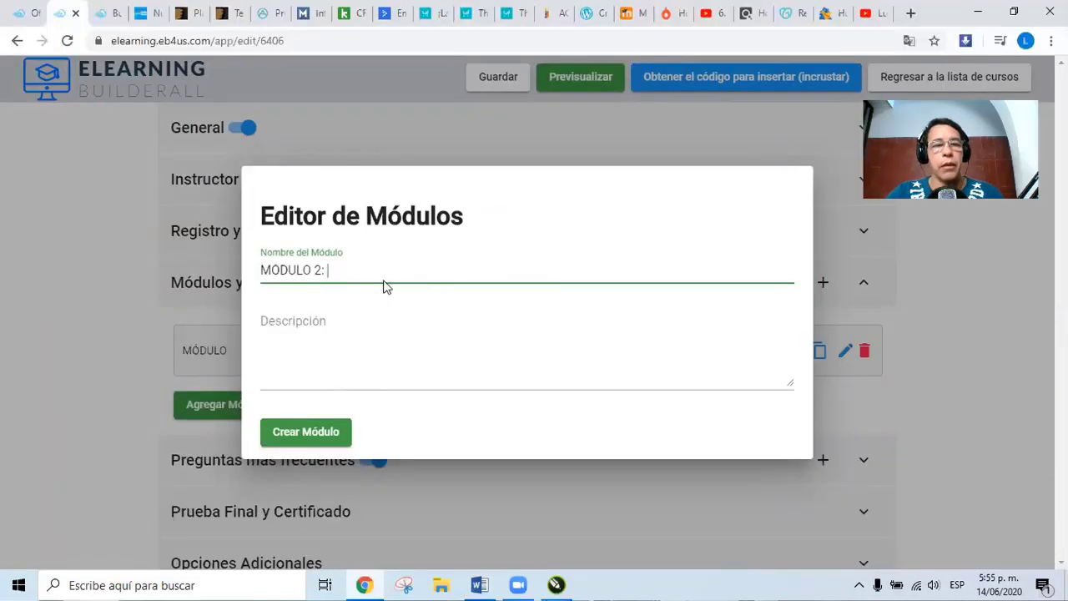
pyautogui.click(425, 328)
pyautogui.hotkey('ctrl', 'v')
pyautogui.click(316, 445)
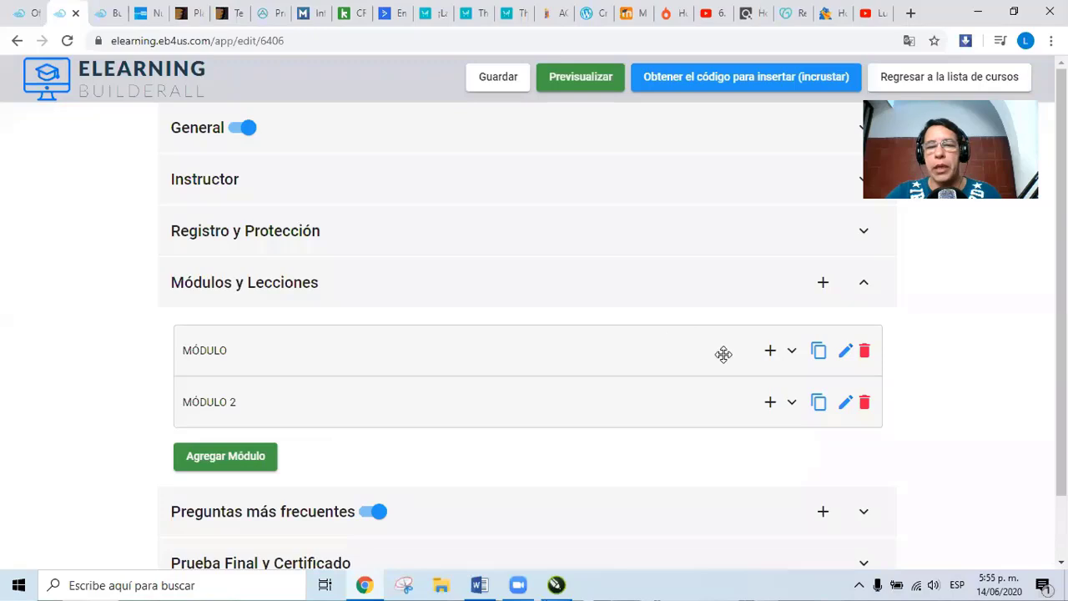
# Try to correct the first module's name in the module editor, and expand that module's lessons
pyautogui.click(846, 351)
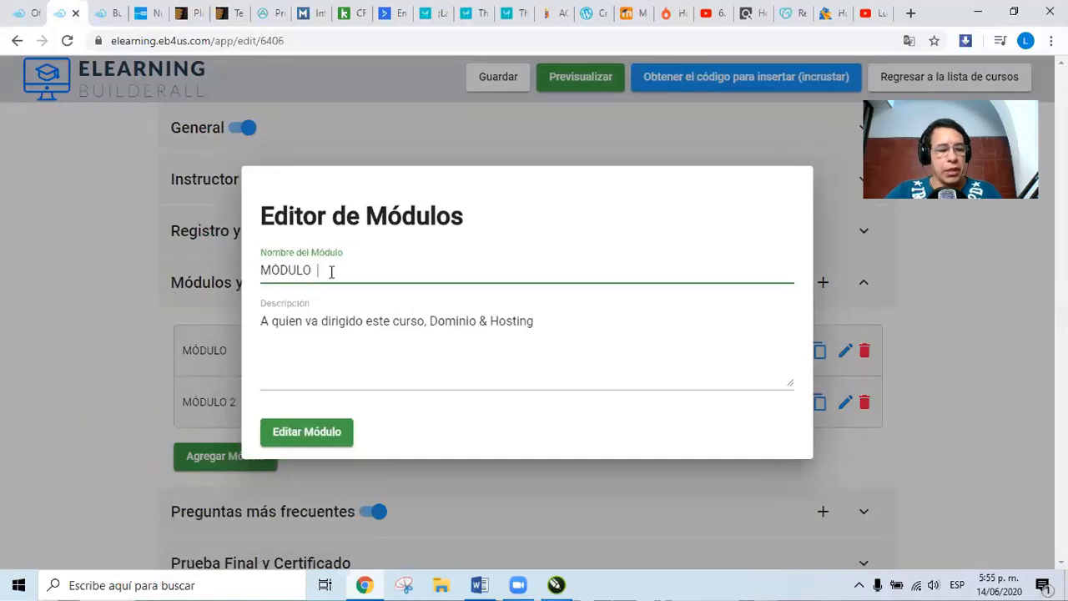
pyautogui.click(307, 436)
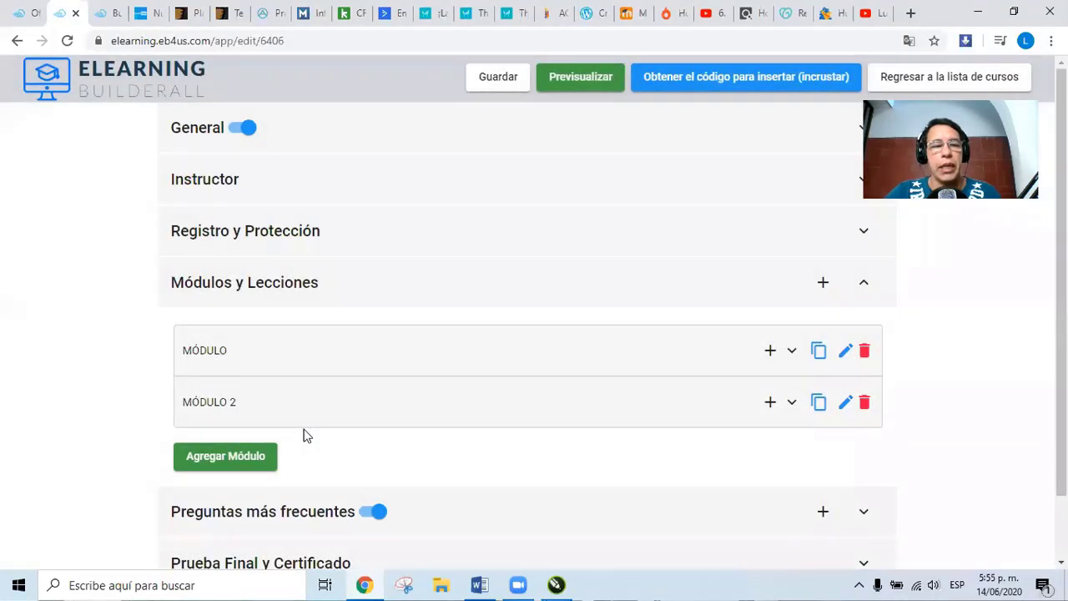
pyautogui.click(288, 342)
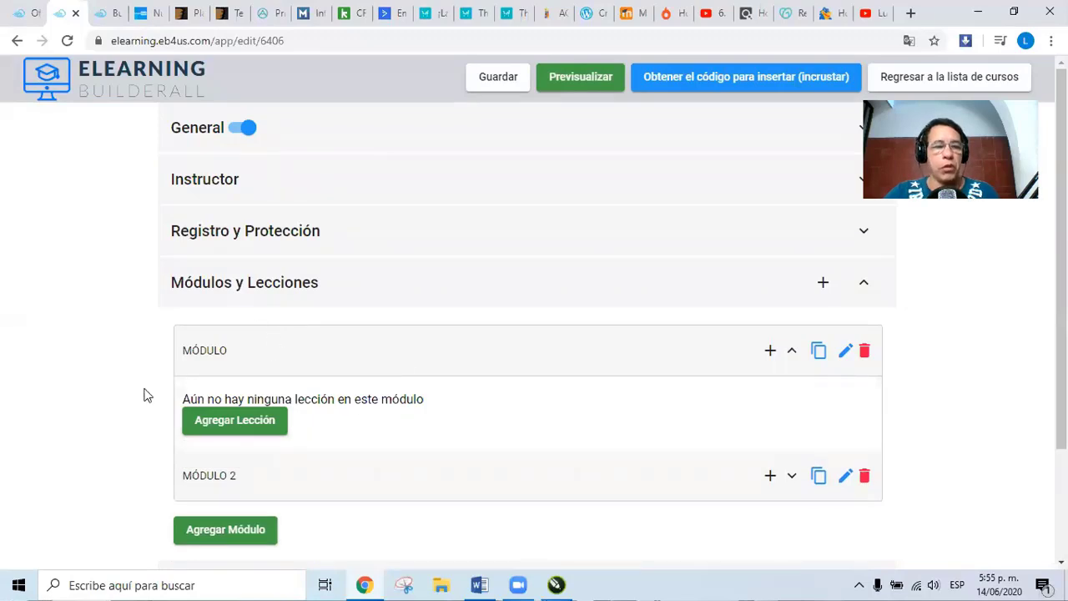
# Start another module and copy the heading "MÓDULO 3: Creación del Curso en el Elearning de Builderall" from the Word course outline
pyautogui.scroll(-2, 355, 384)
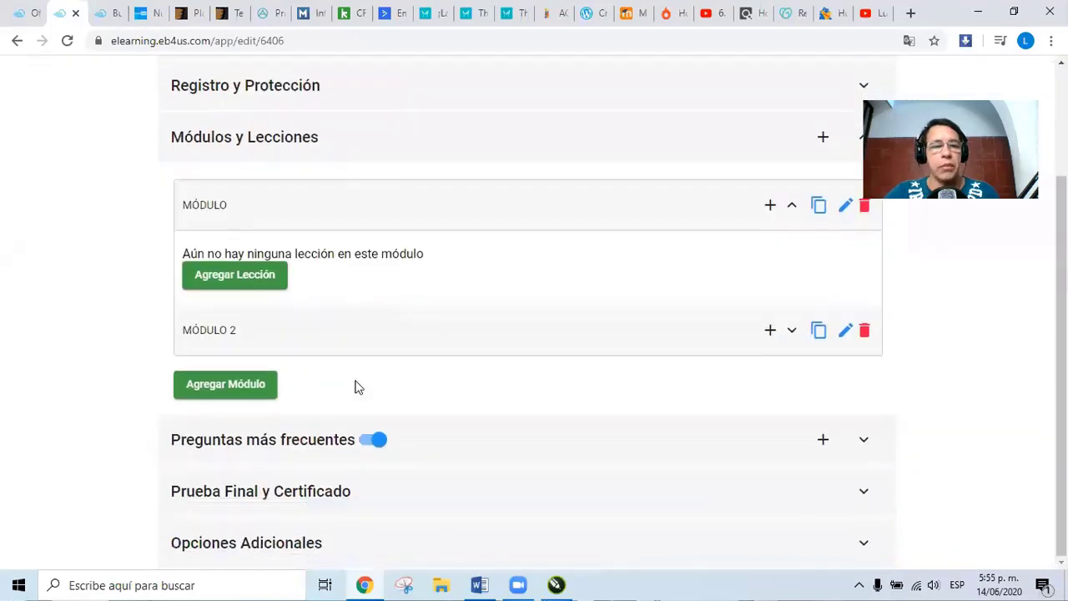
pyautogui.click(218, 389)
pyautogui.click(383, 282)
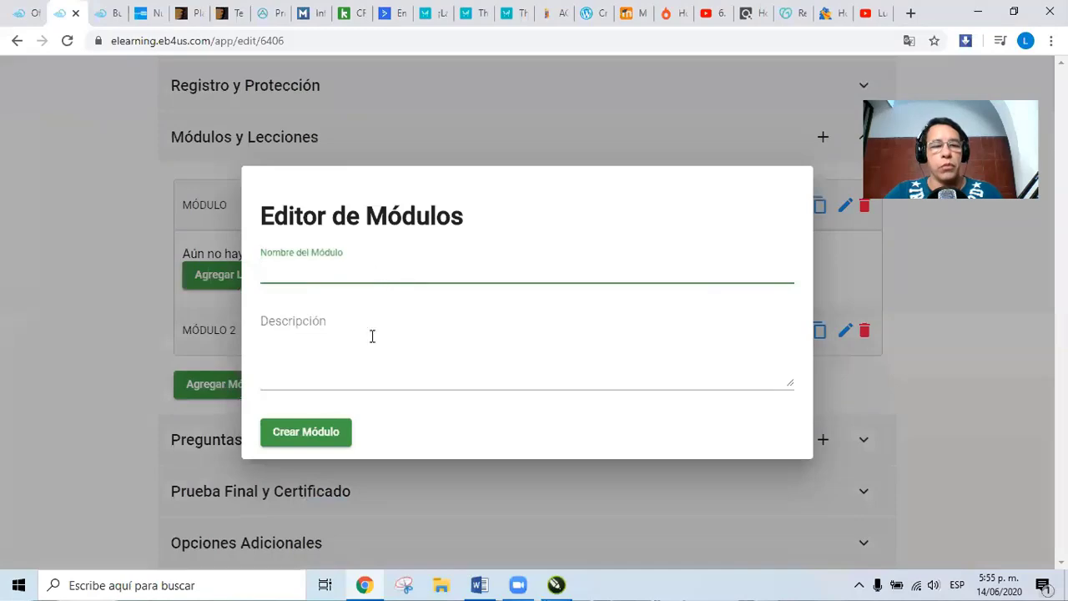
pyautogui.click(479, 585)
pyautogui.tripleClick(429, 360)
pyautogui.scroll(-2, 429, 377)
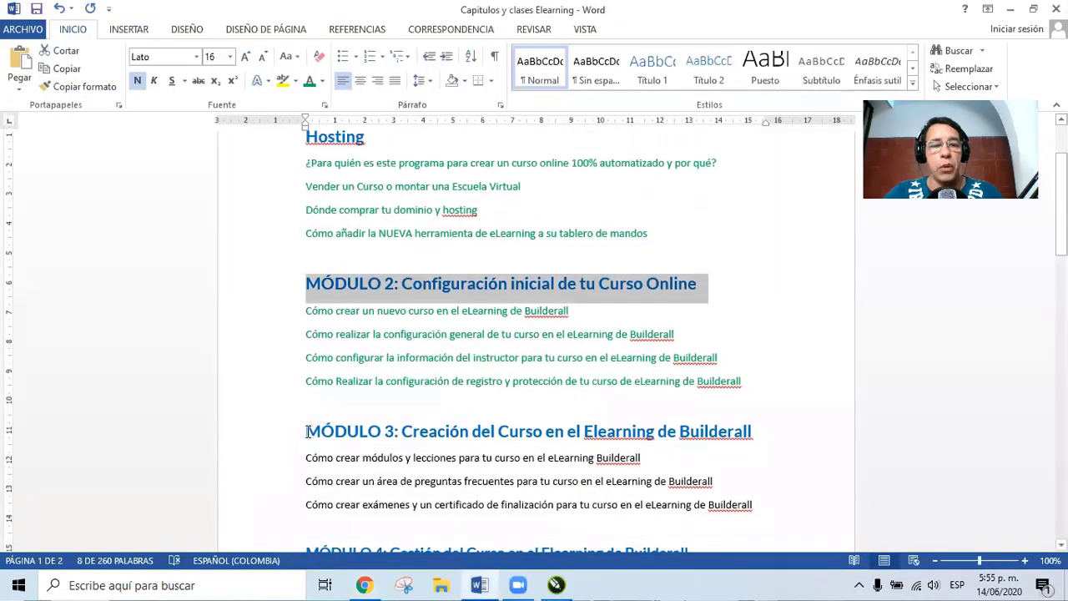
pyautogui.moveTo(305, 431); pyautogui.dragTo(761, 430)
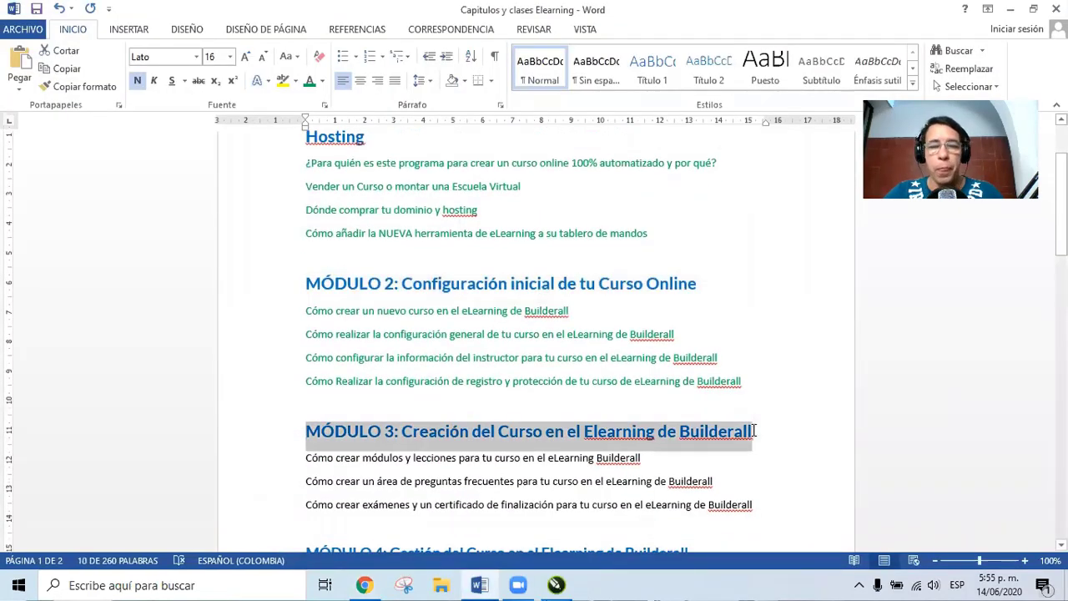
# Back in the browser, create the module "MÓDULO 3" with the description "Creación del Curso en el Elearning de Builderall"
pyautogui.click(365, 585)
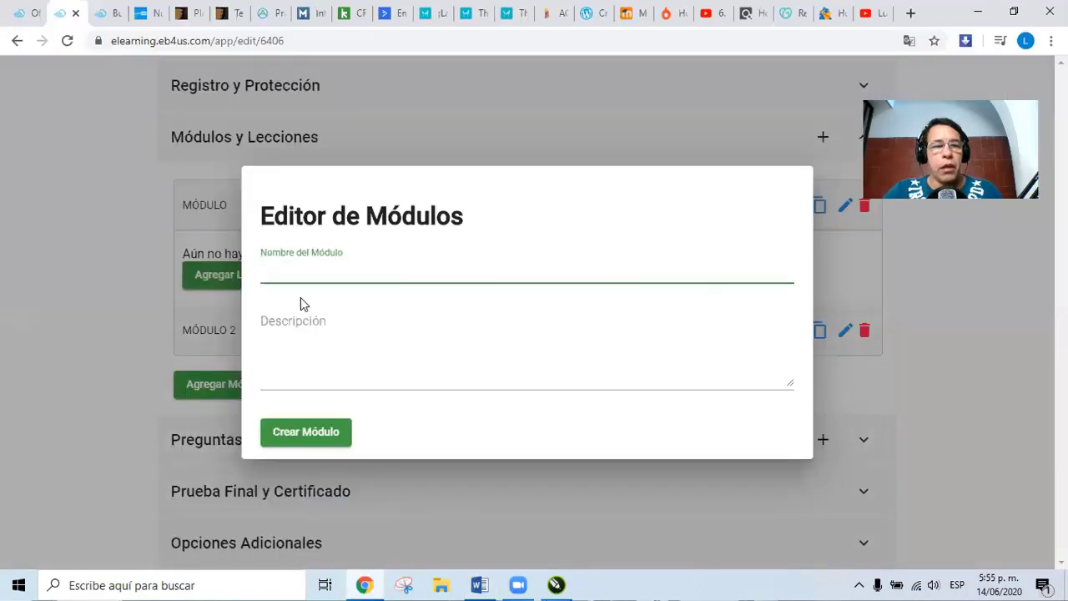
pyautogui.hotkey('ctrl', 'v')
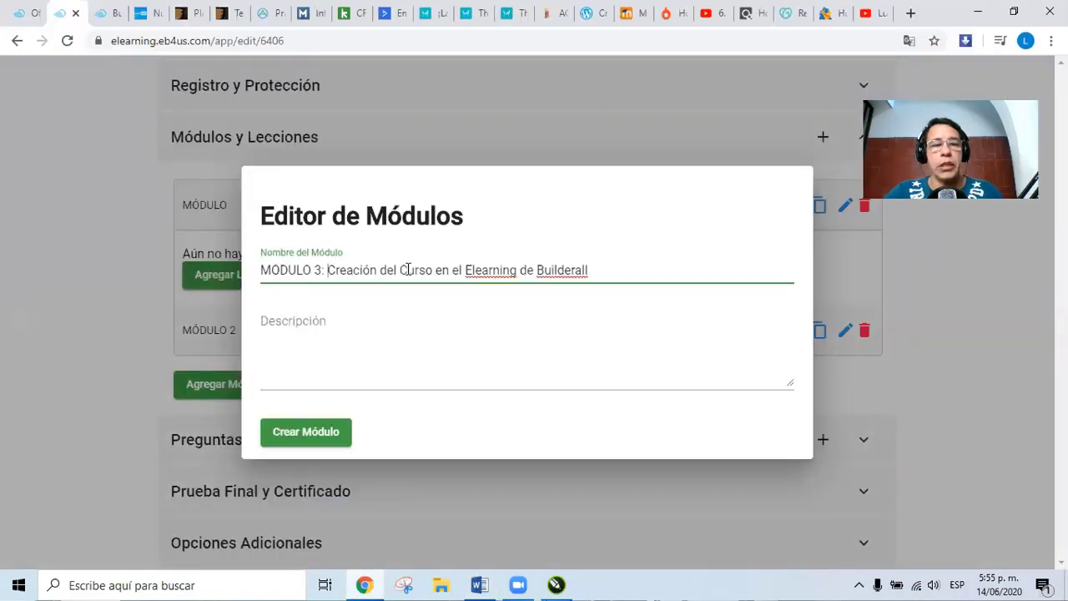
pyautogui.moveTo(328, 269); pyautogui.dragTo(617, 269)
pyautogui.hotkey('ctrl', 'x')
pyautogui.click(399, 331)
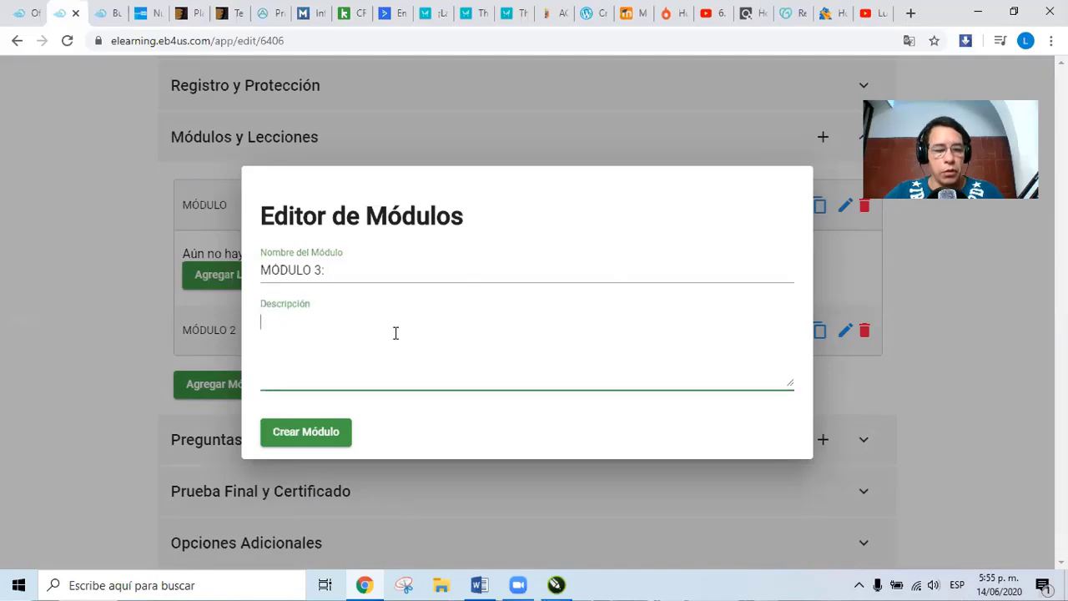
pyautogui.hotkey('ctrl', 'v')
pyautogui.moveTo(321, 269); pyautogui.dragTo(330, 269)
pyautogui.press('BackSpace')
pyautogui.click(297, 439)
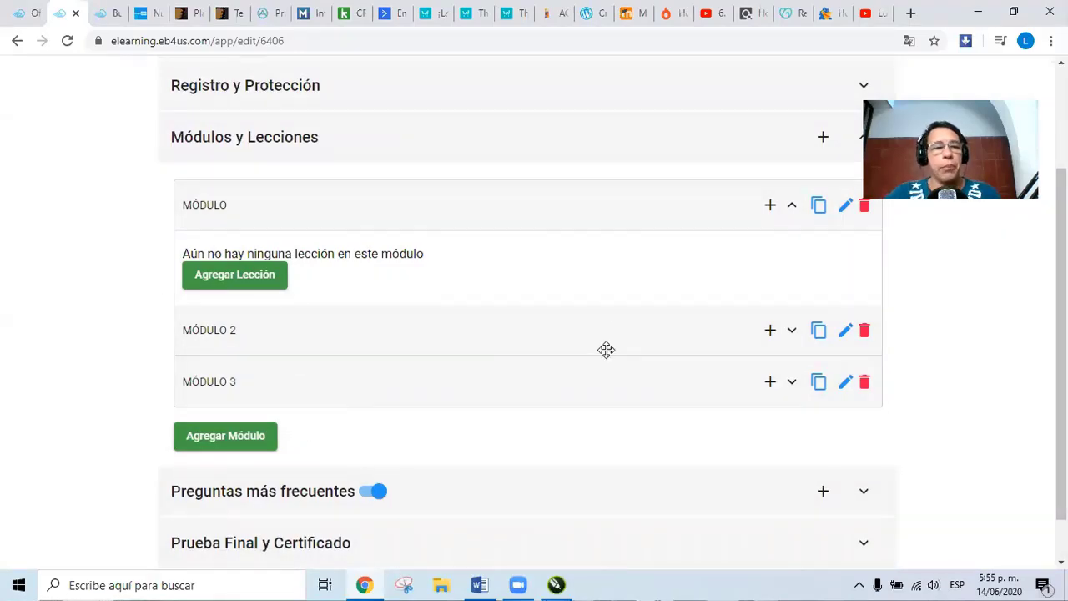
# Examine the first module's controls by collapsing and expanding its lesson area, leaving it collapsed
pyautogui.scroll(2, 605, 351)
pyautogui.scroll(-1, 607, 361)
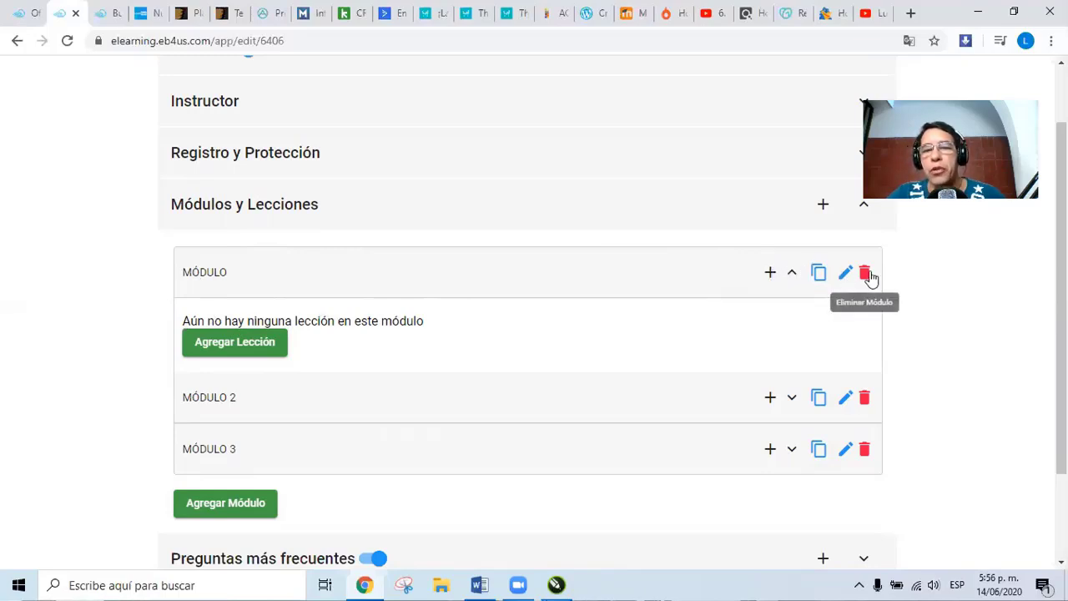
pyautogui.click(791, 275)
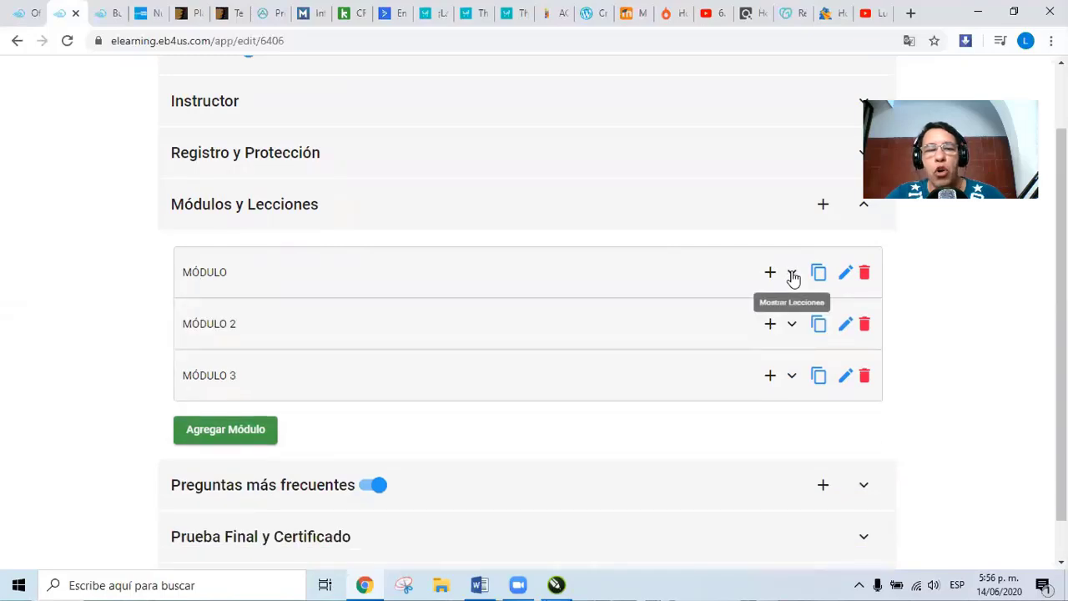
pyautogui.click(793, 275)
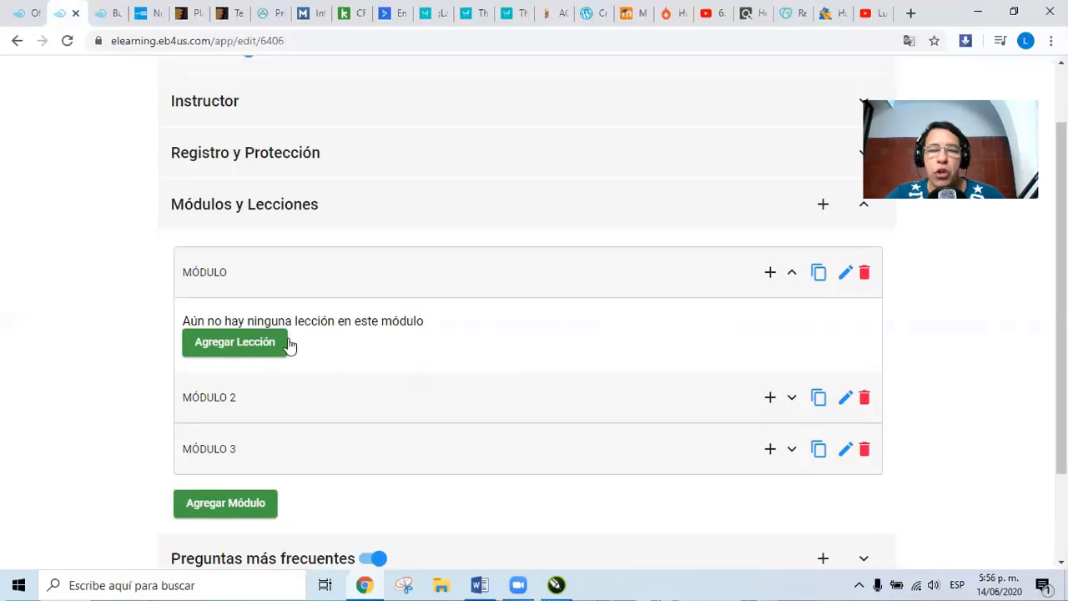
pyautogui.click(791, 279)
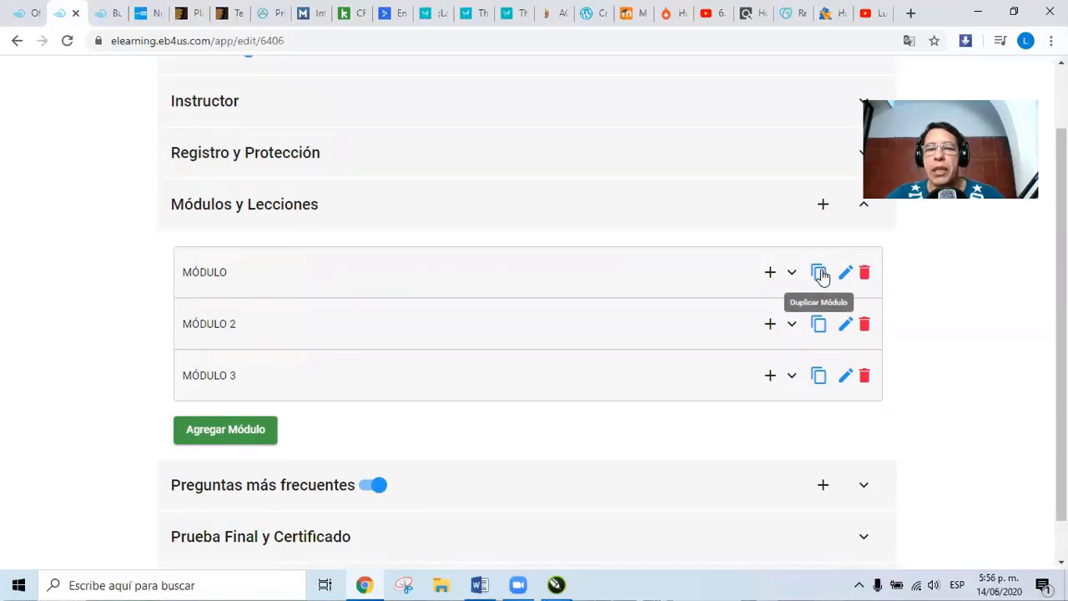
# Duplicate the first module under the name "MÓDULO 4"
pyautogui.click(818, 274)
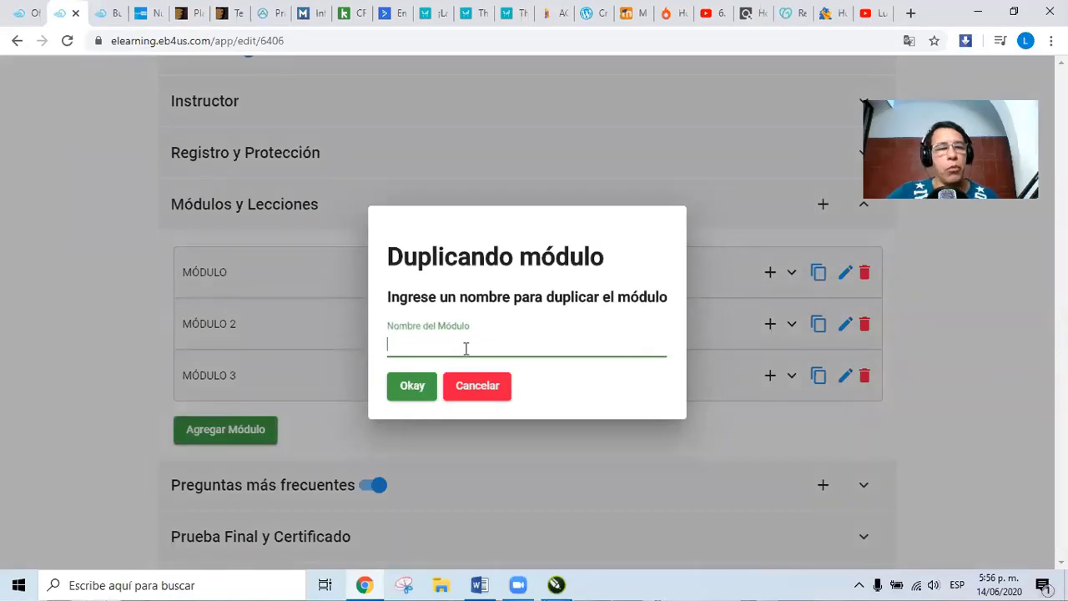
pyautogui.write('Mod')
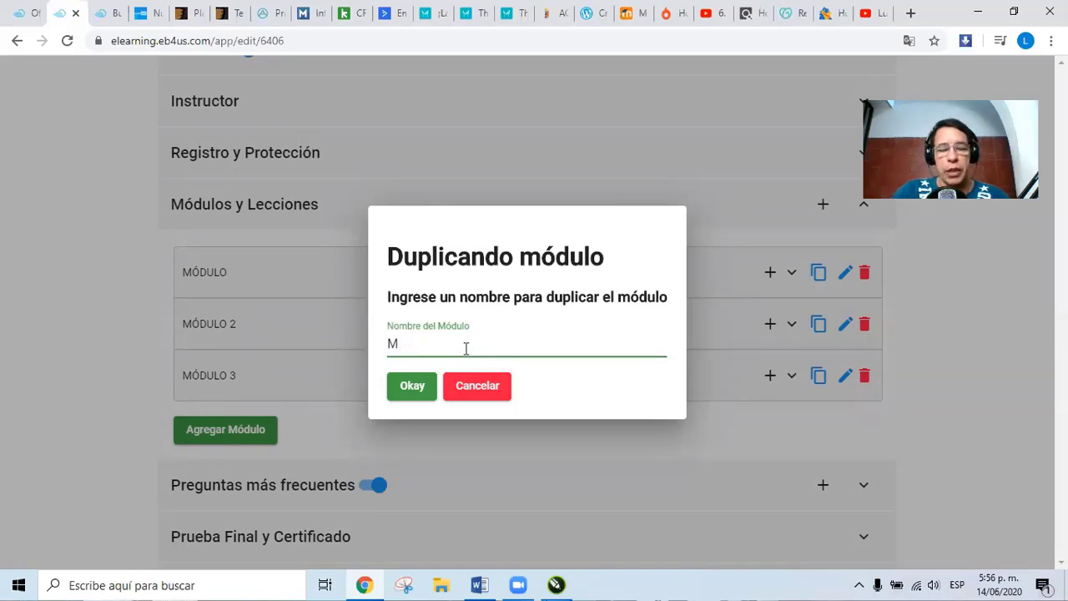
pyautogui.write('ULO 45')
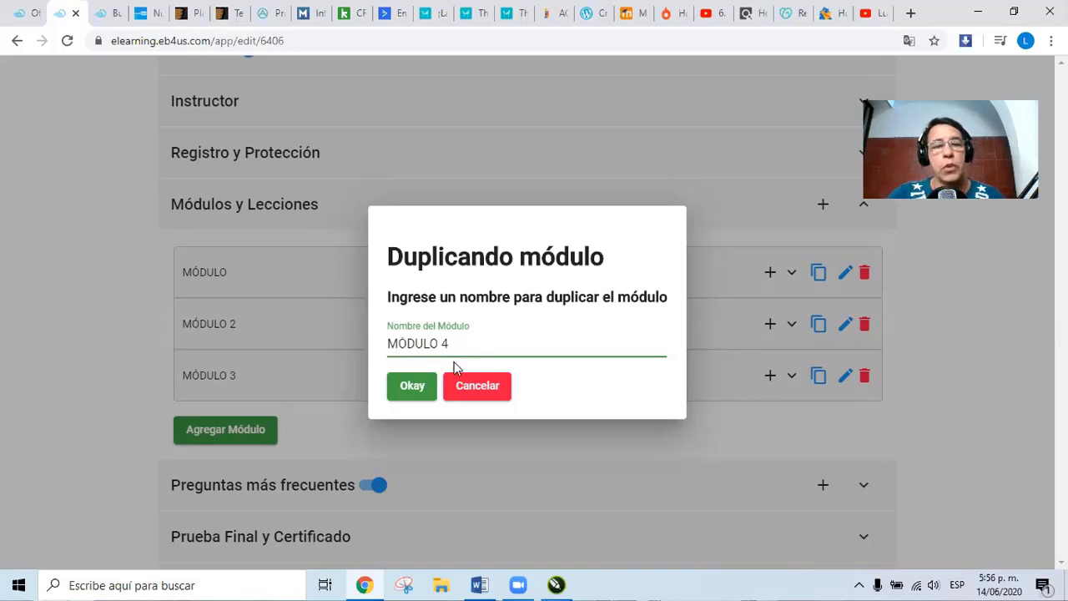
pyautogui.click(421, 387)
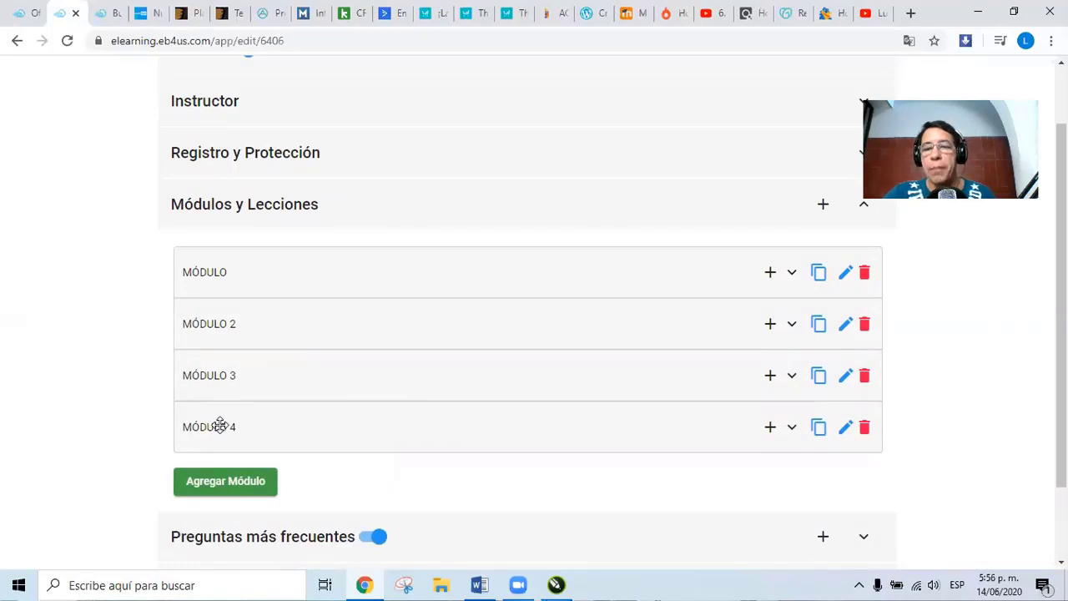
pyautogui.moveTo(188, 426); pyautogui.dragTo(209, 437)
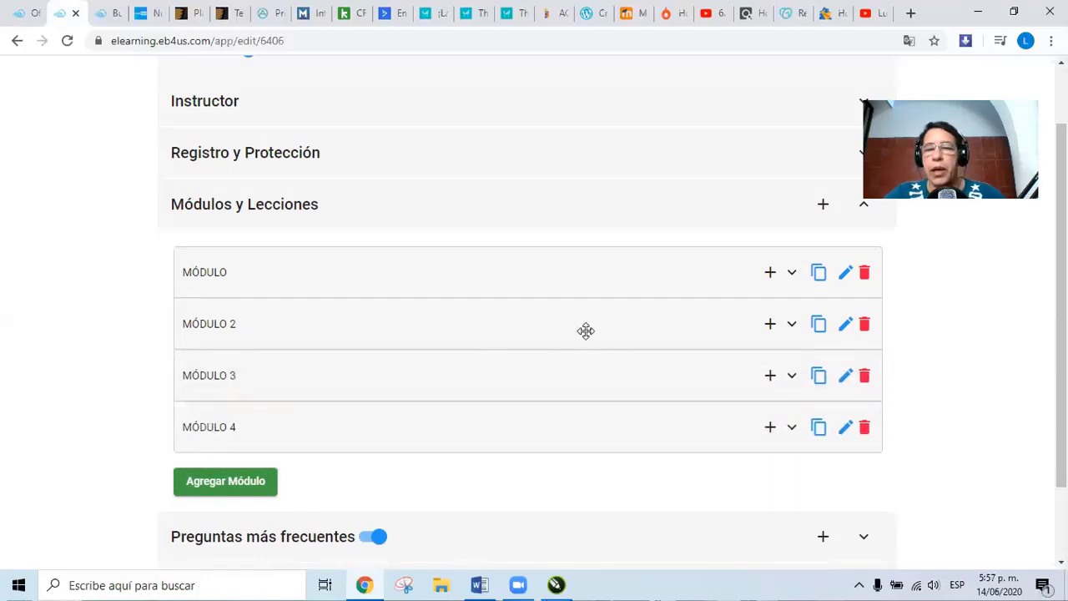
# Cut the description text out of the first module, save the edit, and delete that module
pyautogui.click(845, 275)
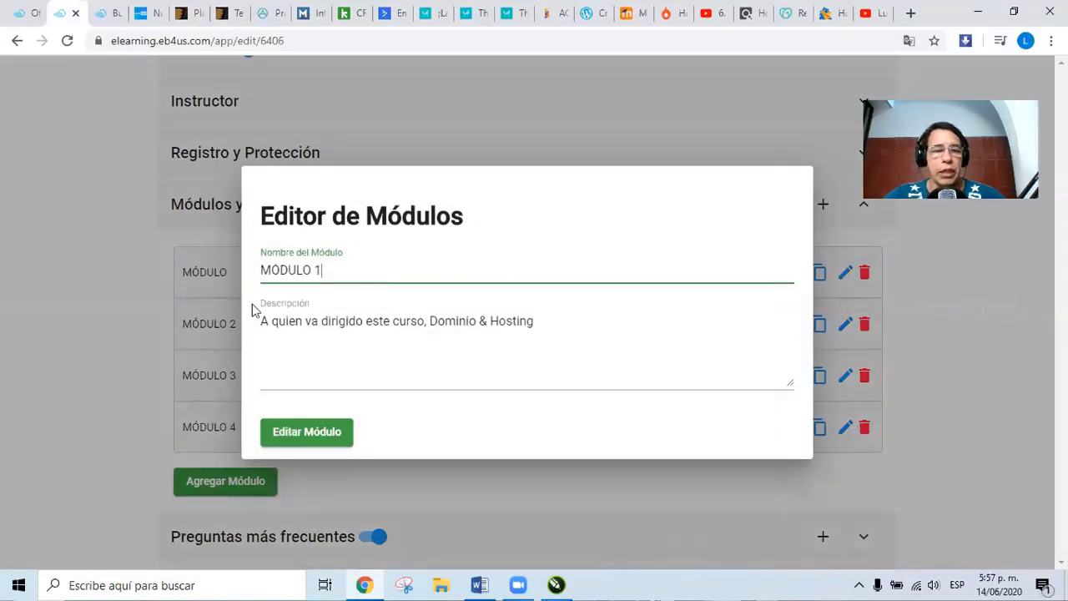
pyautogui.moveTo(327, 270); pyautogui.dragTo(231, 275)
pyautogui.moveTo(261, 320); pyautogui.dragTo(531, 321)
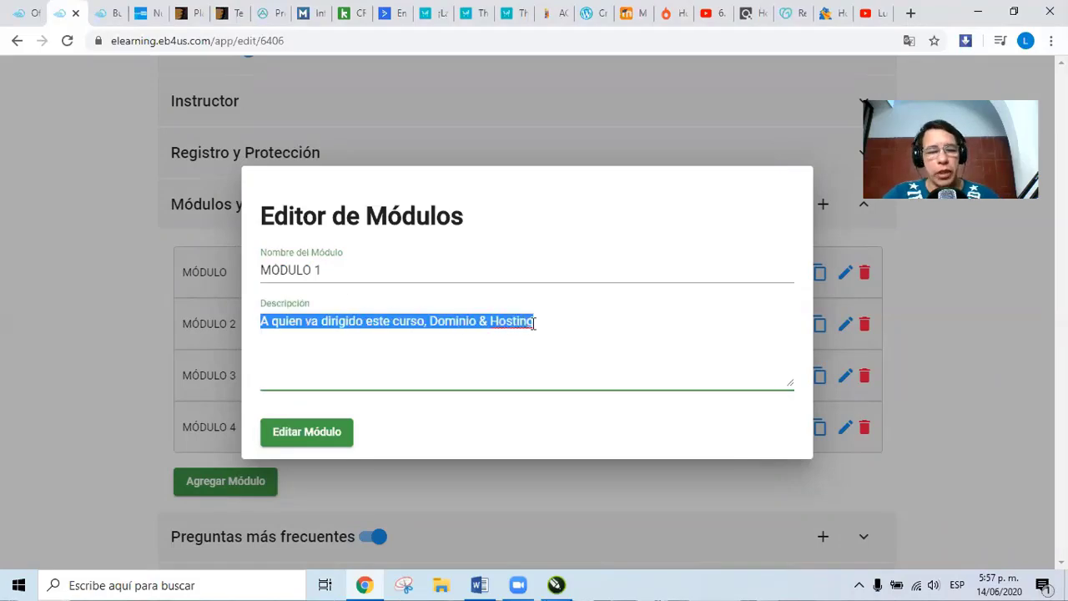
pyautogui.press('BackSpace')
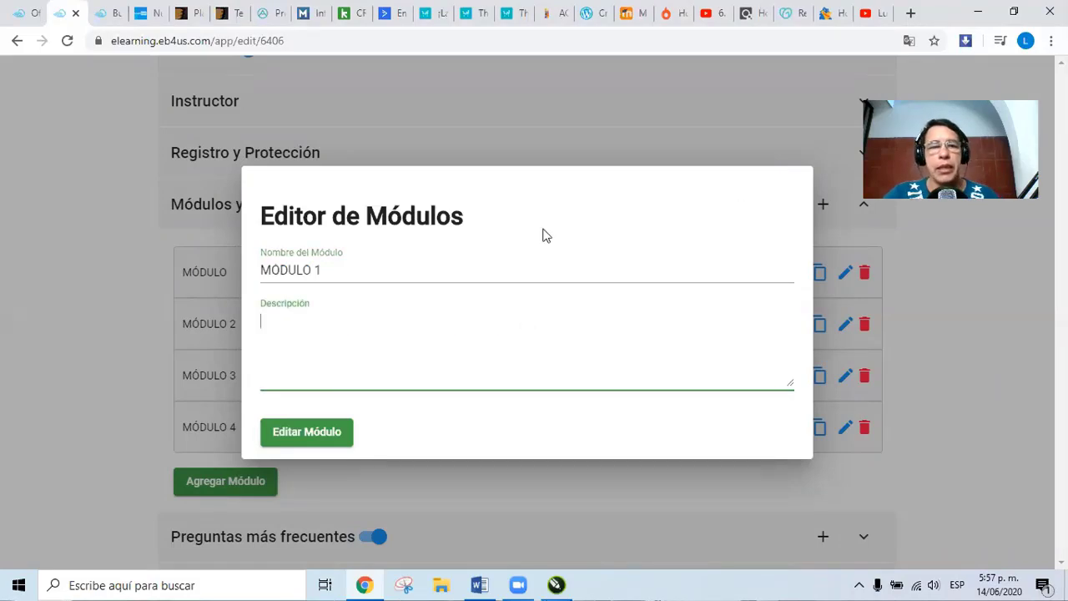
pyautogui.click(294, 423)
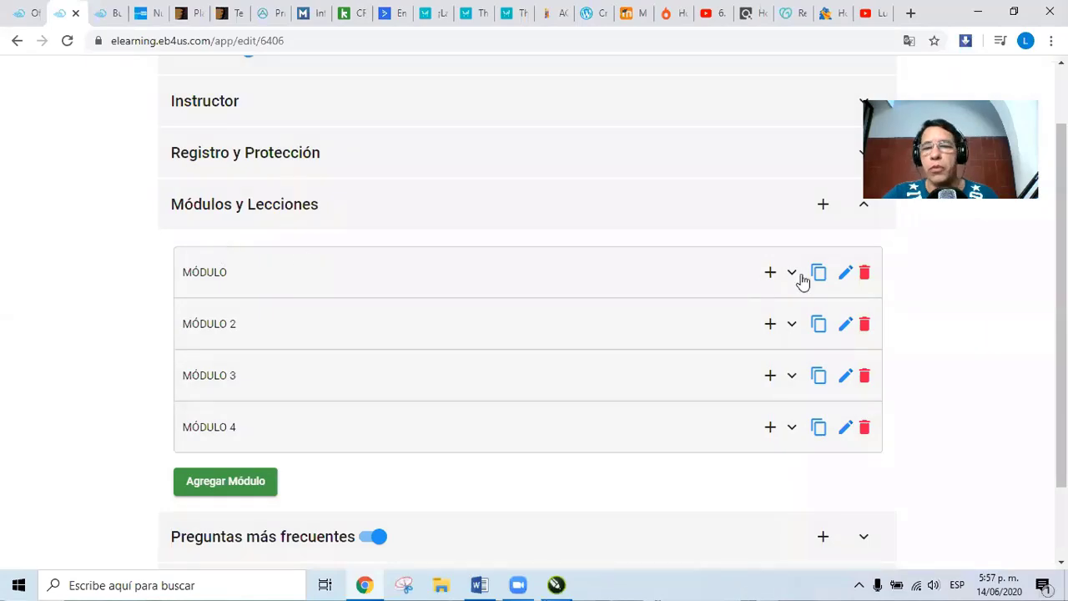
pyautogui.click(864, 276)
pyautogui.click(459, 361)
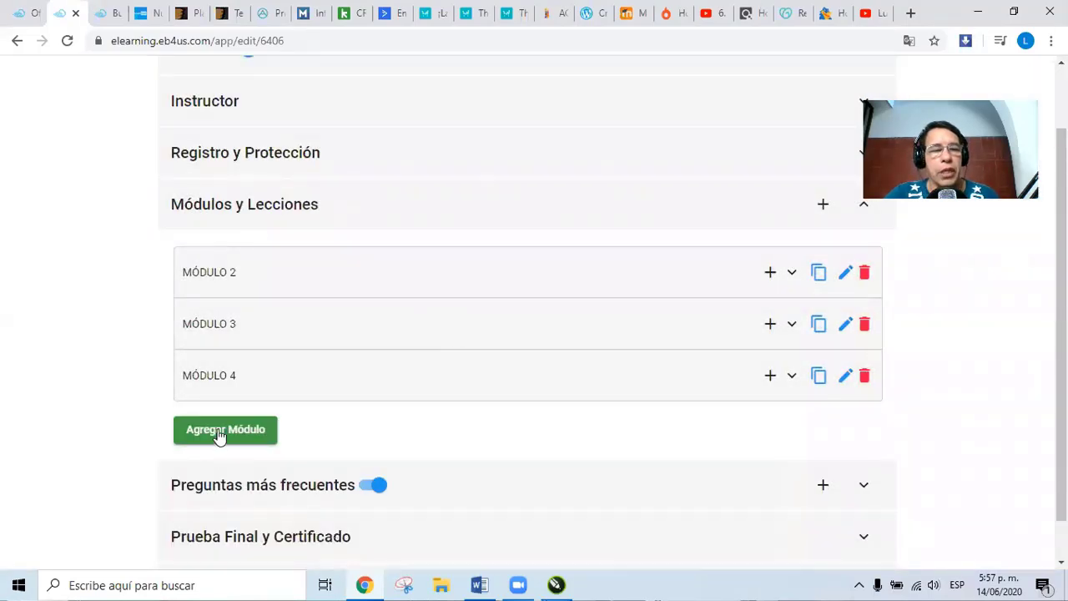
# Create the module "MÓDULO 1" with the cut description "A quien va dirigido este curso, Dominio & Hosting" and move it to the head of the module list
pyautogui.click(220, 430)
pyautogui.click(320, 276)
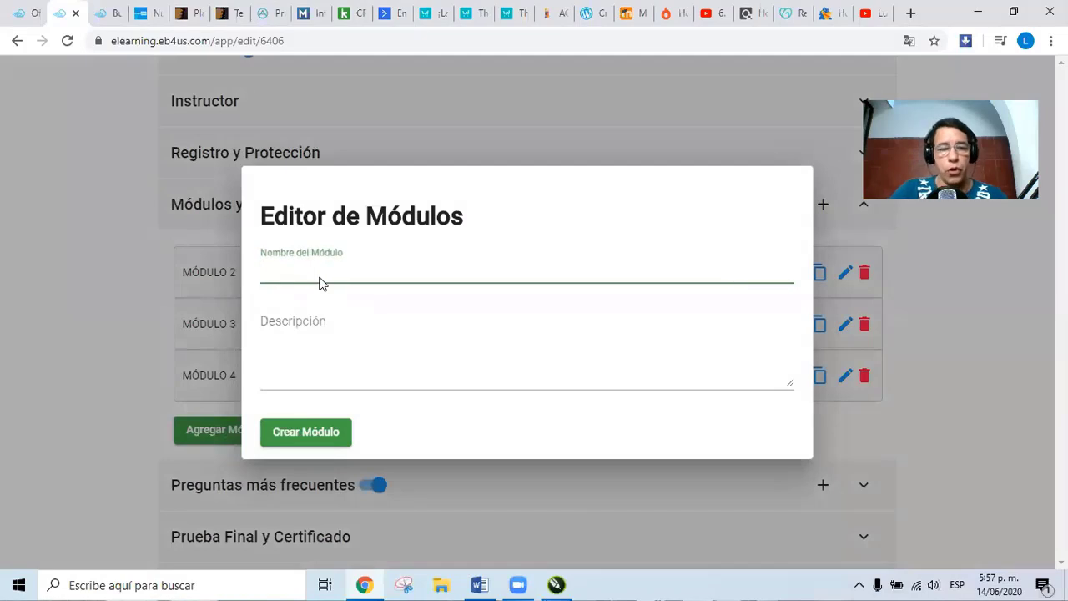
pyautogui.write('MÓDULO 1')
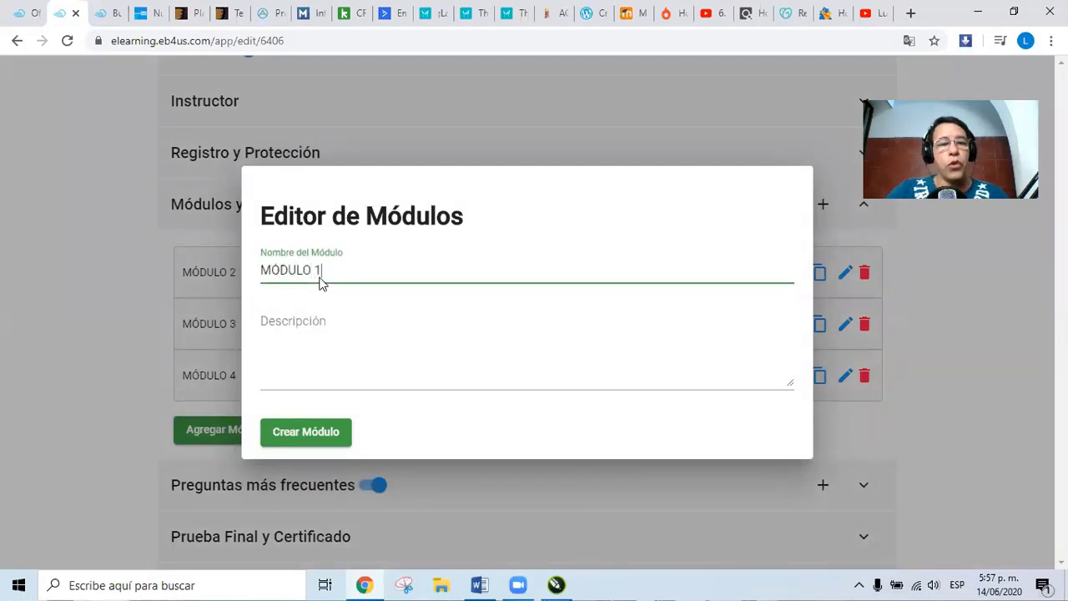
pyautogui.click(324, 331)
pyautogui.hotkey('ctrl', 'v')
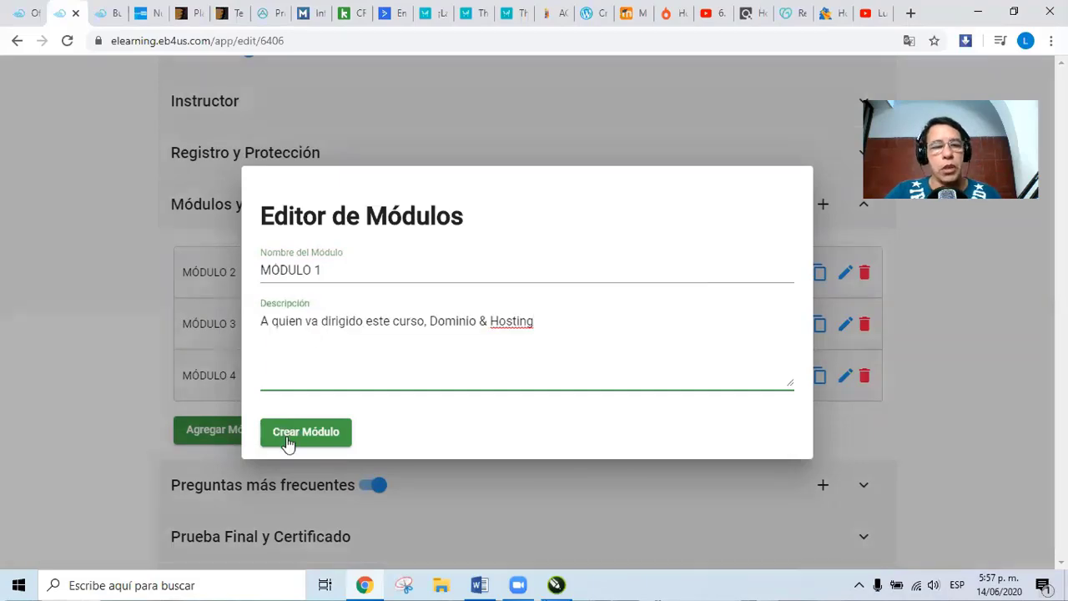
pyautogui.click(286, 434)
pyautogui.moveTo(203, 432); pyautogui.dragTo(203, 267)
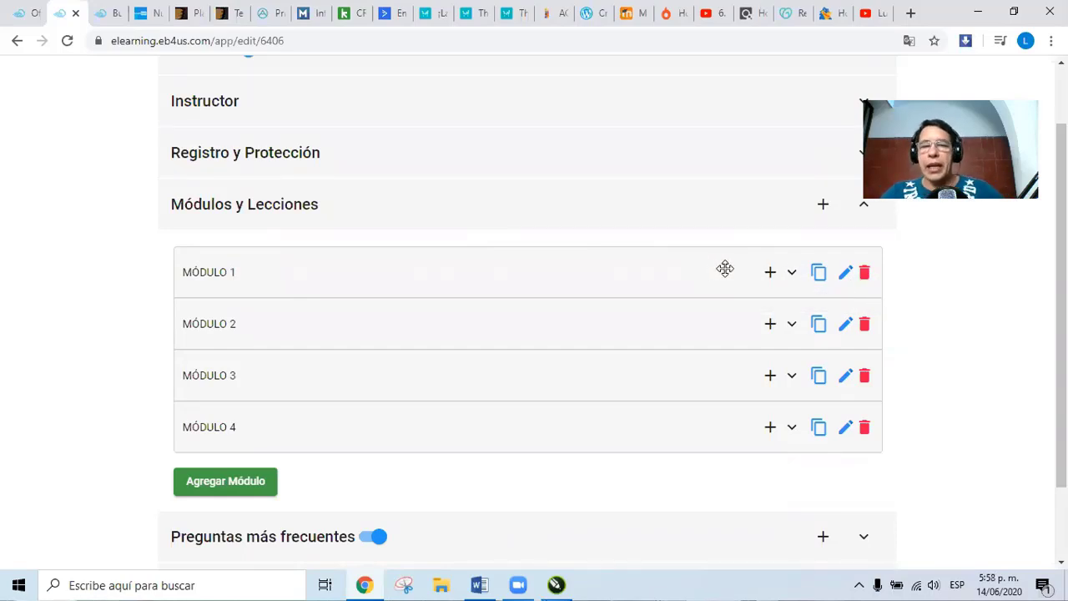
# Start a lesson in MÓDULO 1 named "¿Para quién es este programa para crear un curso online 100% automatizado y por qué?", copied from the Word outline
pyautogui.click(768, 273)
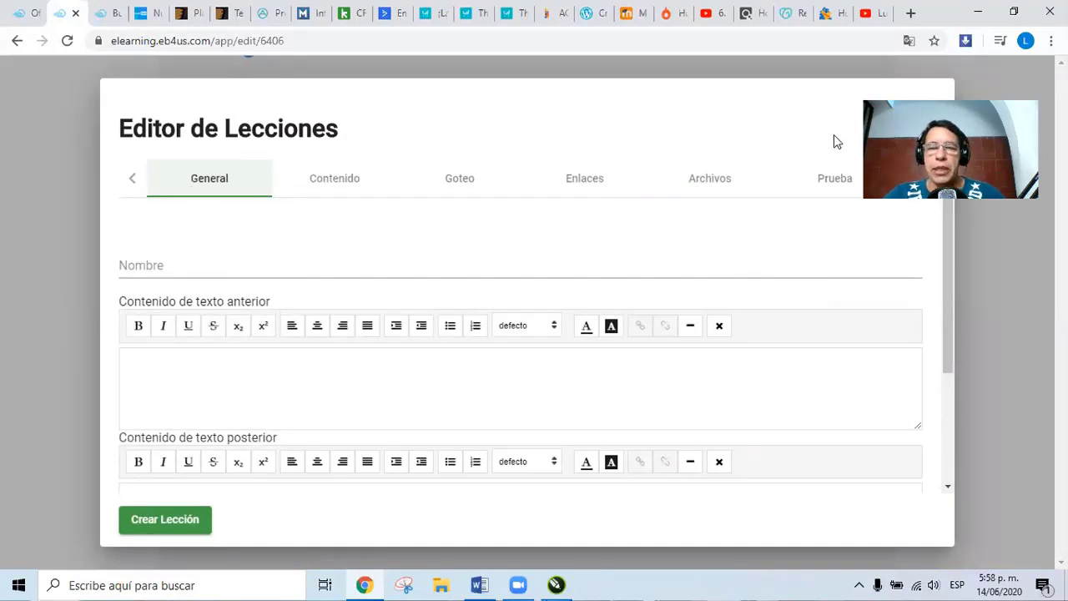
pyautogui.click(137, 264)
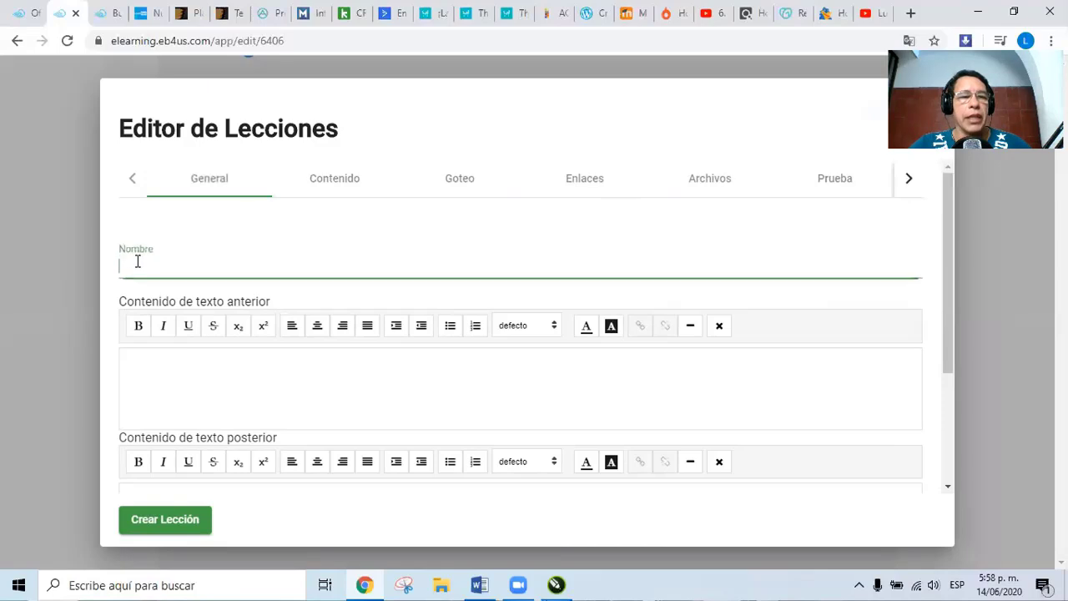
pyautogui.click(479, 584)
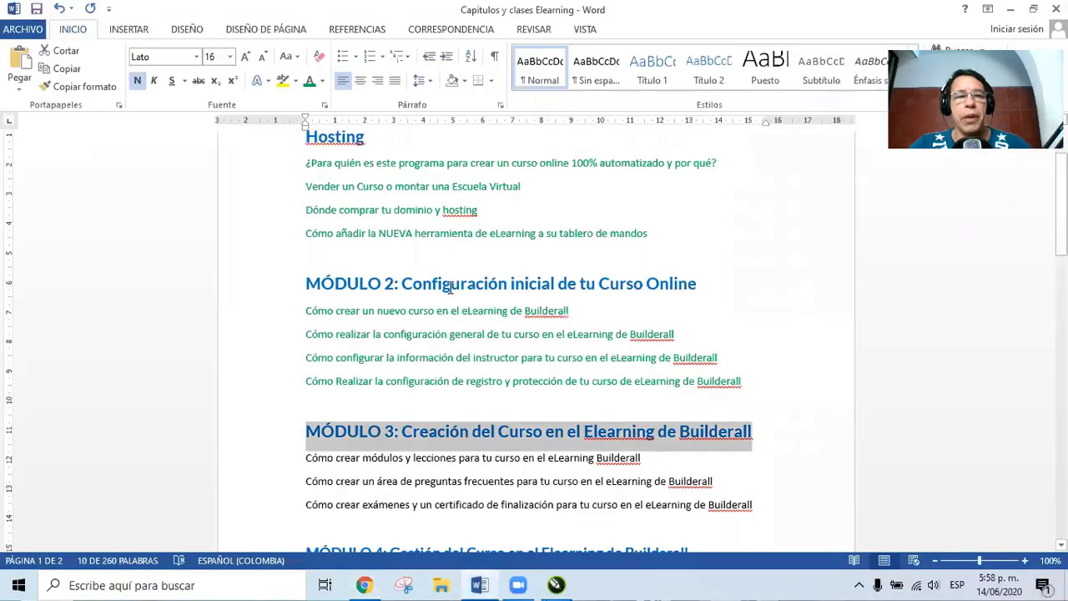
pyautogui.scroll(2, 449, 287)
pyautogui.moveTo(305, 275); pyautogui.dragTo(717, 274)
pyautogui.hotkey('ctrl', 'c')
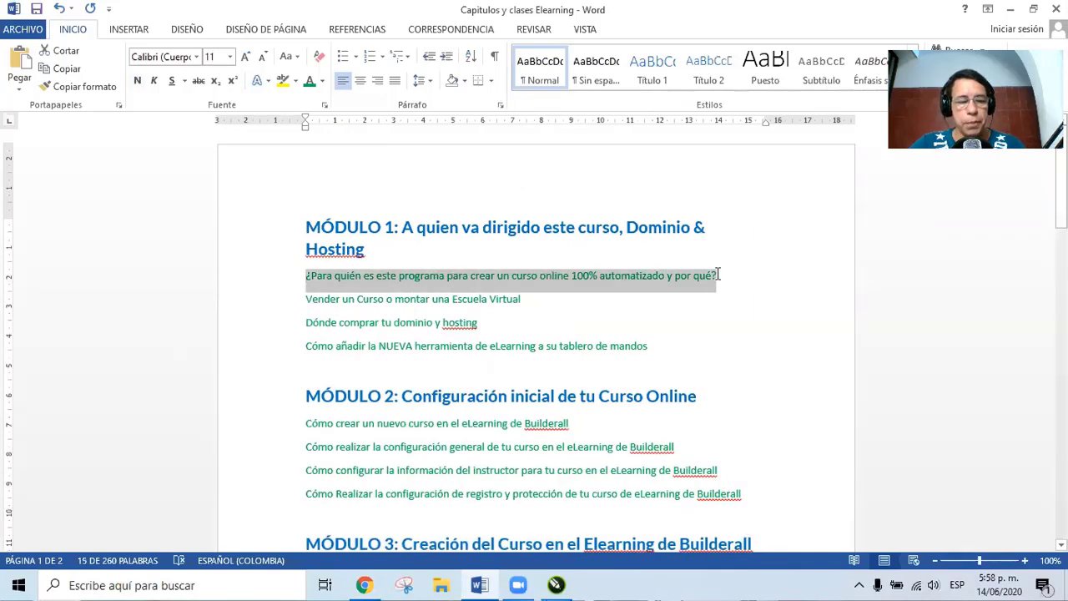
pyautogui.click(365, 584)
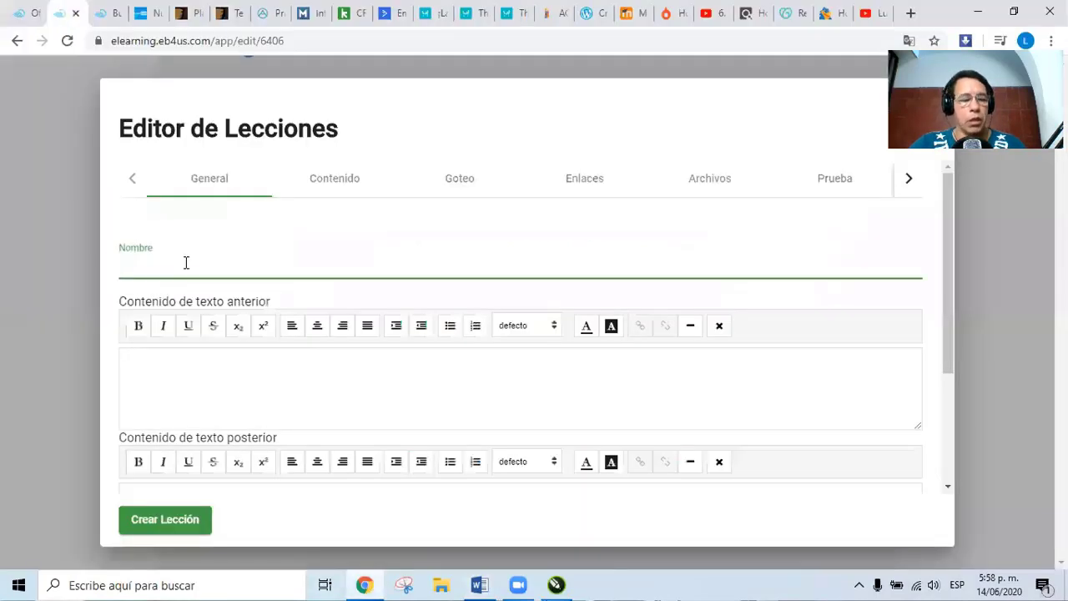
pyautogui.hotkey('ctrl', 'v')
# Copy the second lesson title from the Word outline into the browser's preceding-text content as "Vender un curso o montar una escuela virtual"
pyautogui.click(176, 360)
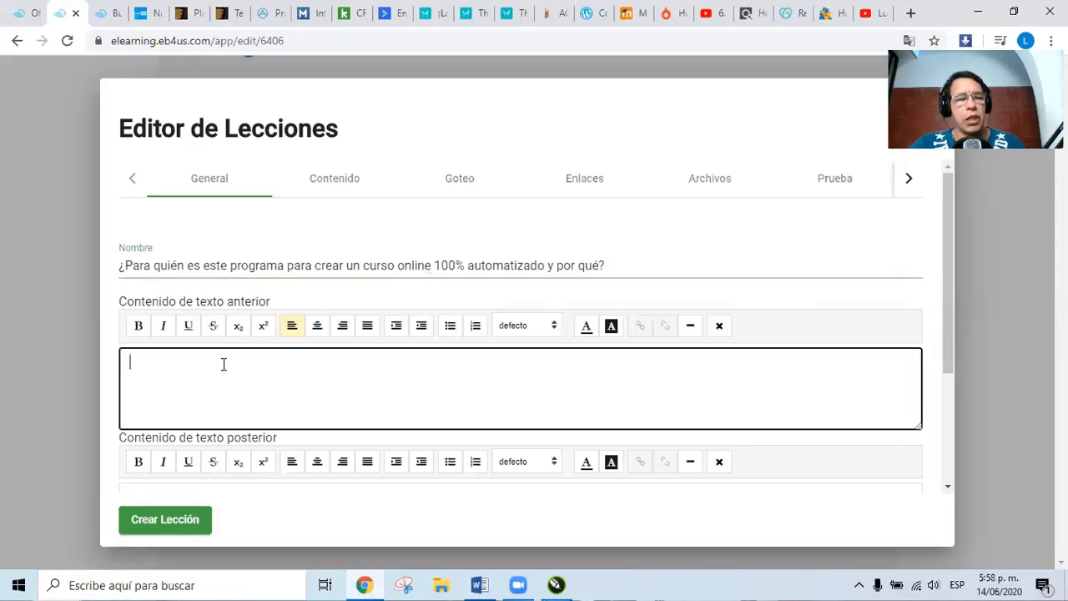
pyautogui.click(479, 582)
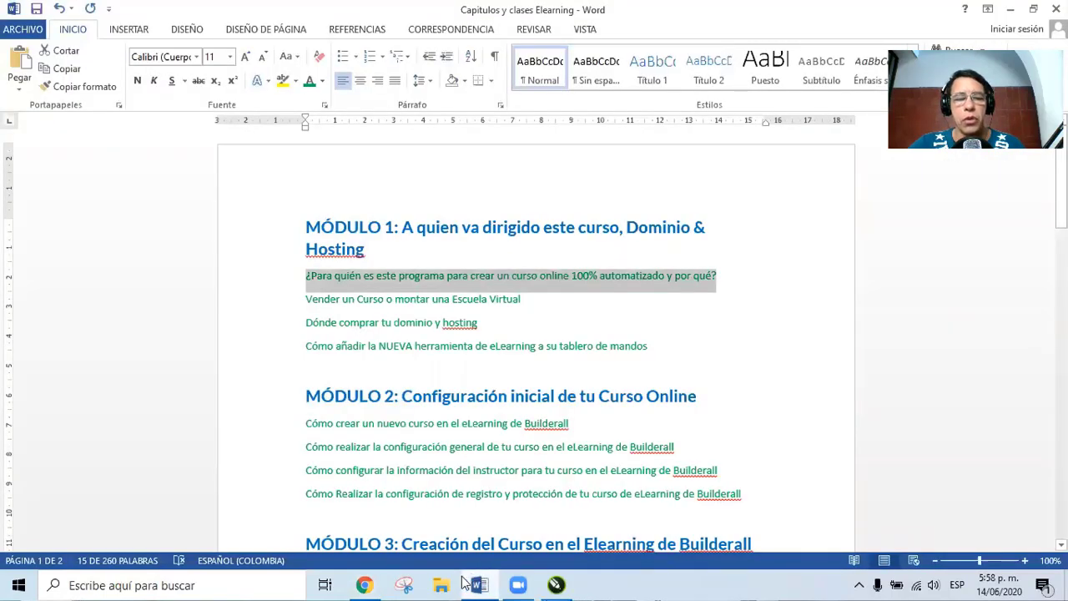
pyautogui.moveTo(315, 302); pyautogui.dragTo(522, 304)
pyautogui.hotkey('ctrl', 'c')
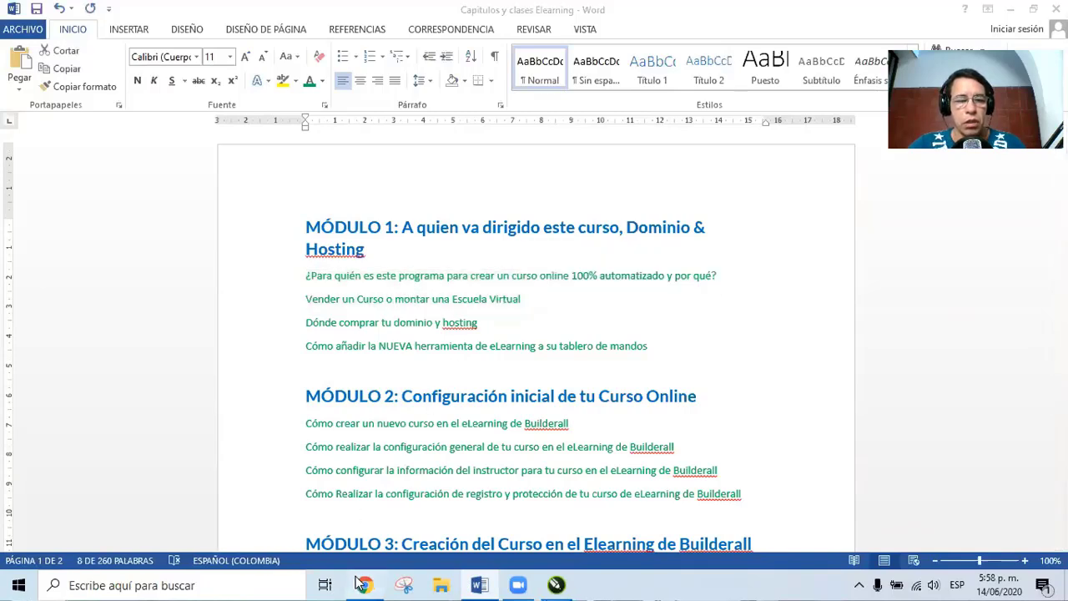
pyautogui.click(364, 585)
pyautogui.hotkey('ctrl', 'v')
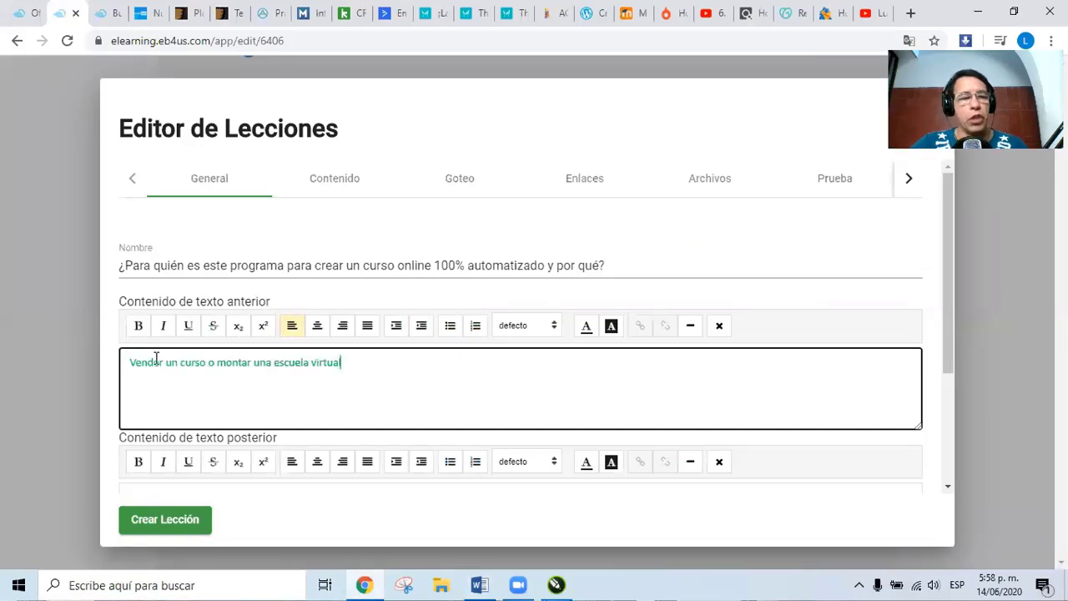
# Change the font colour of the whole preceding text to near-black, RGB 16, 15, 15
pyautogui.moveTo(128, 364); pyautogui.dragTo(392, 360)
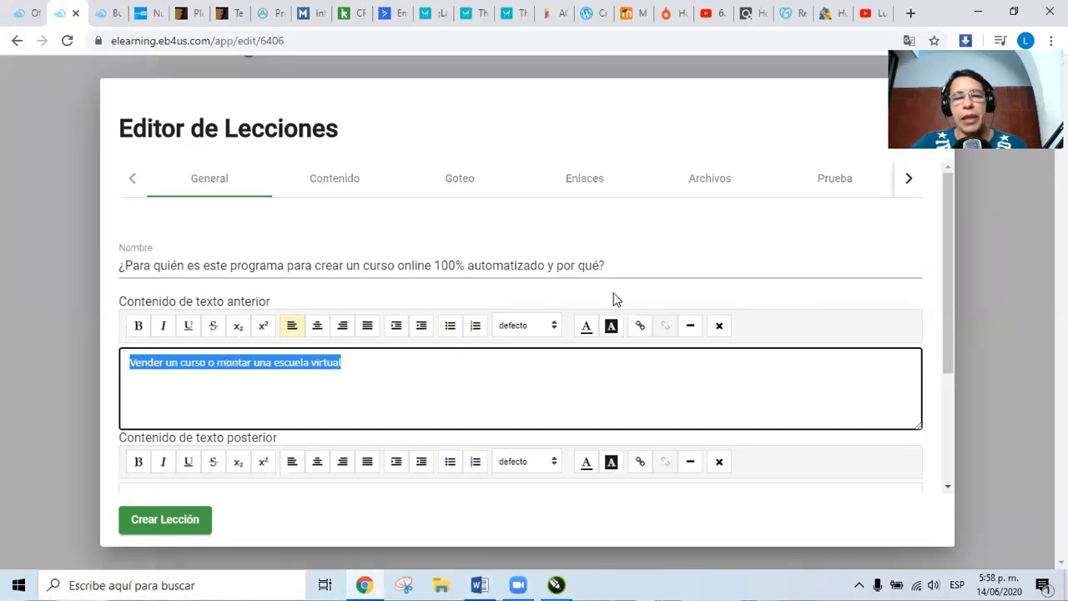
pyautogui.click(586, 327)
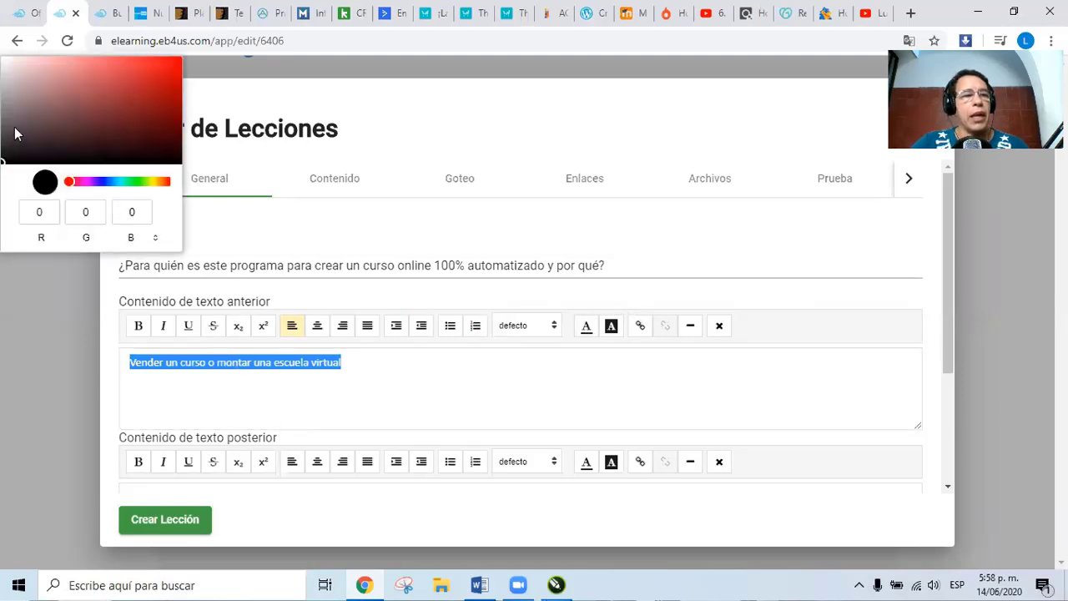
pyautogui.click(9, 155)
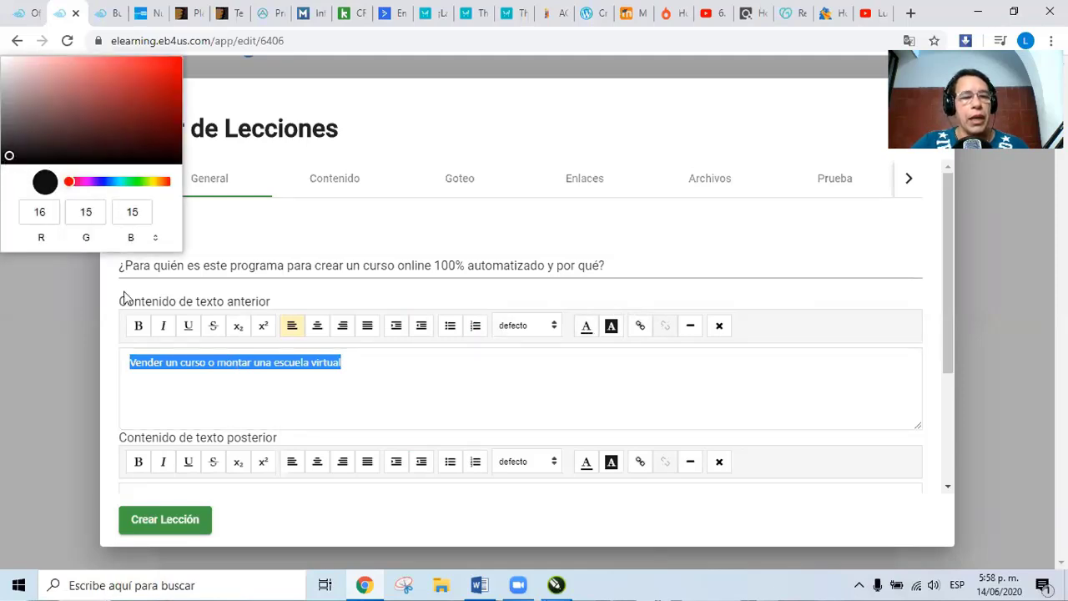
pyautogui.click(206, 378)
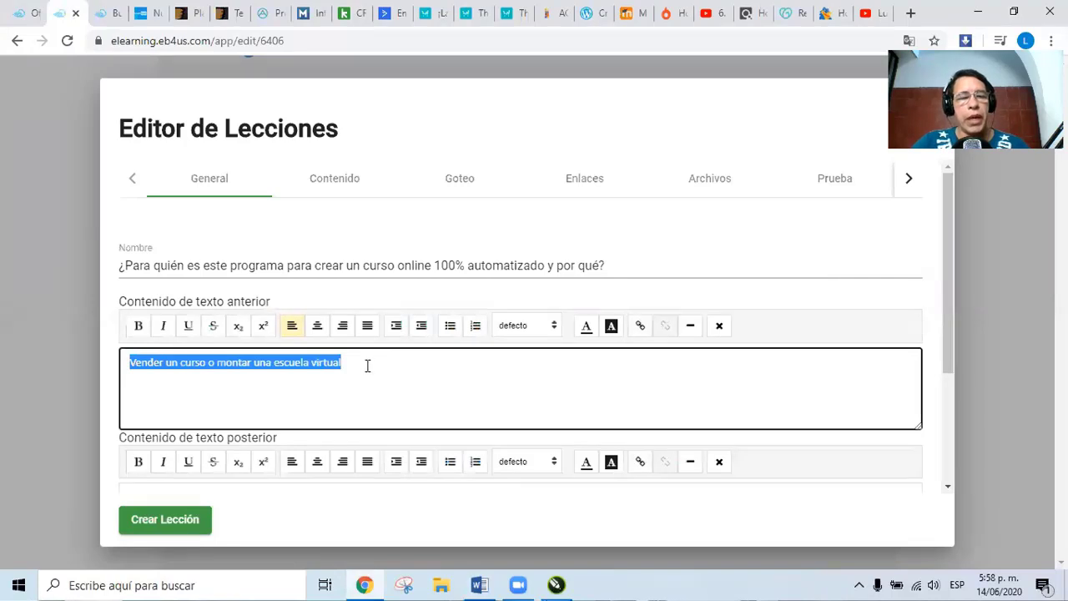
pyautogui.click(368, 366)
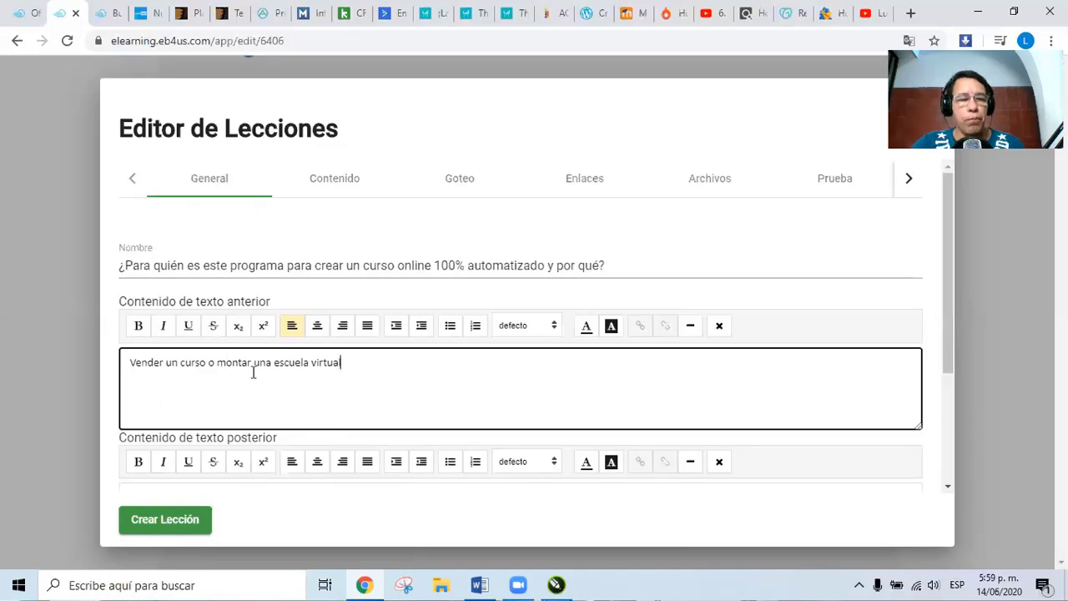
# Examine the lesson's general settings, including the following-text content, duration and level
pyautogui.scroll(-2, 448, 455)
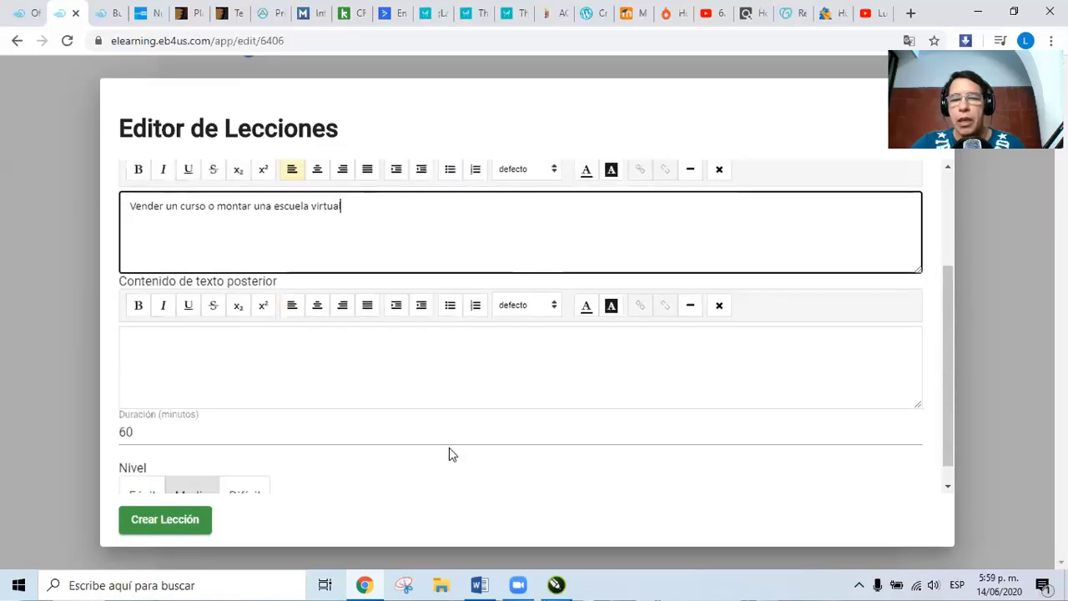
pyautogui.click(264, 329)
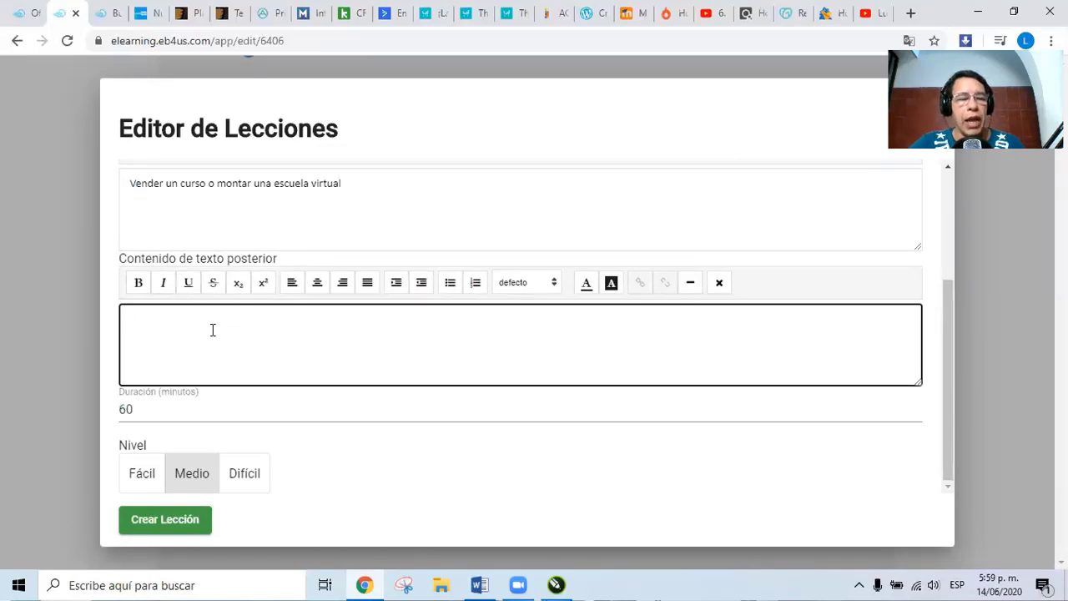
pyautogui.scroll(3, 353, 239)
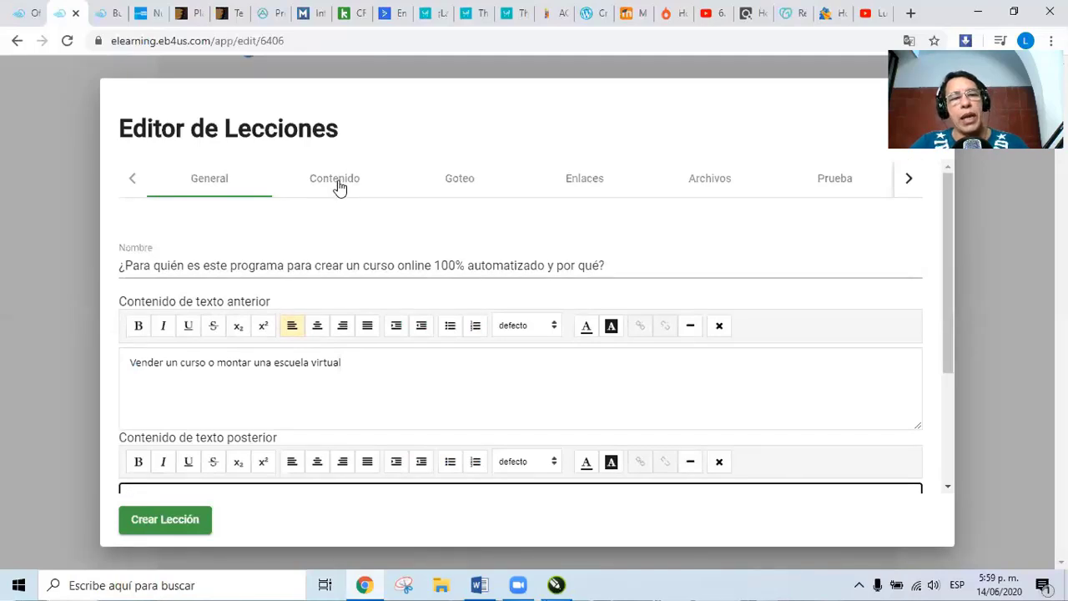
pyautogui.scroll(-1, 341, 188)
pyautogui.scroll(1, 341, 181)
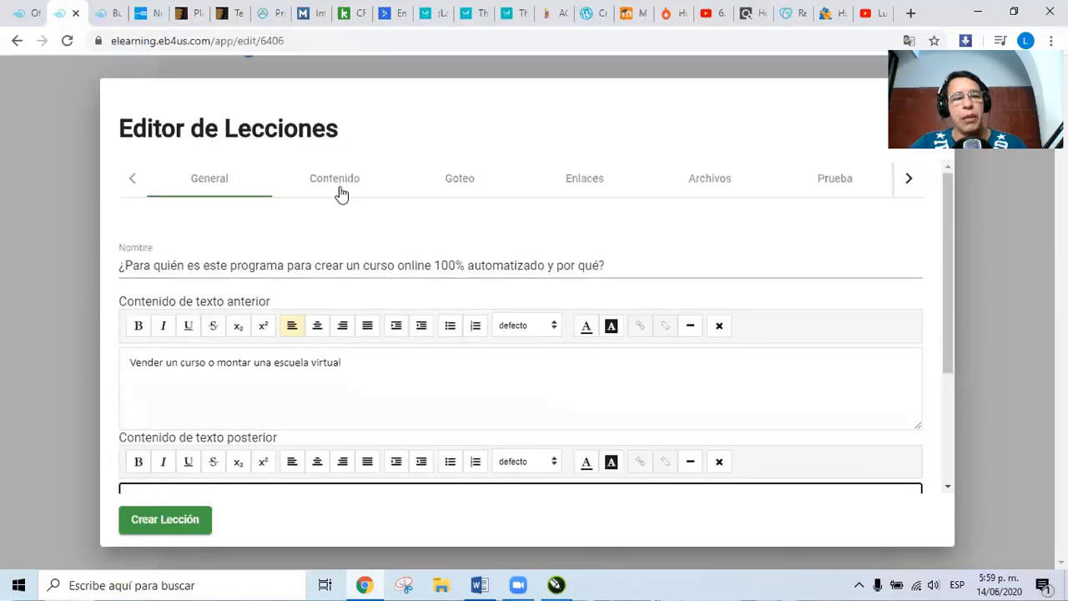
pyautogui.scroll(-3, 341, 188)
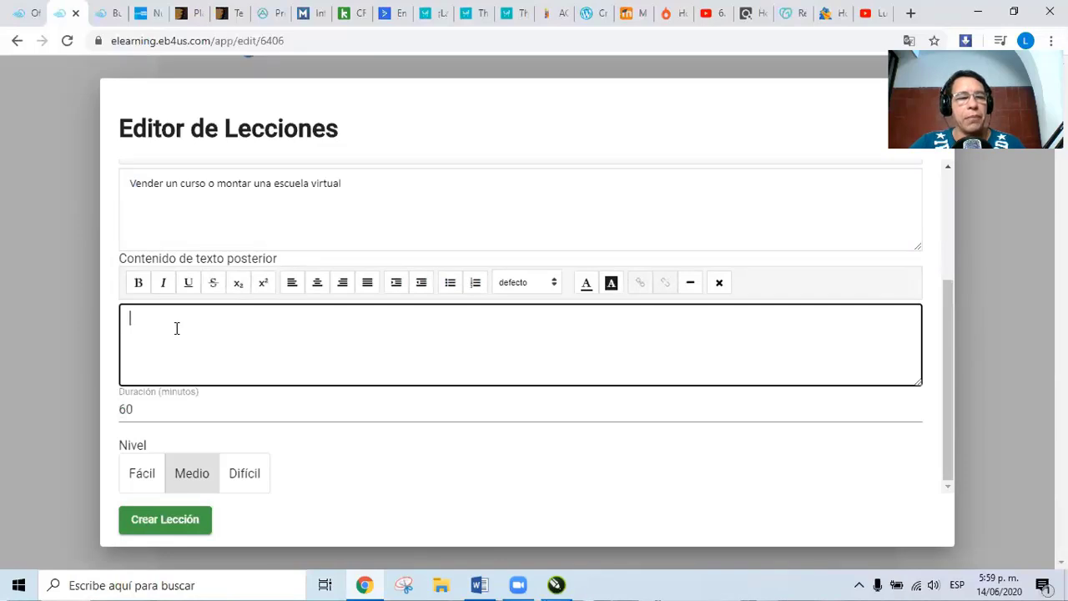
pyautogui.scroll(2, 176, 310)
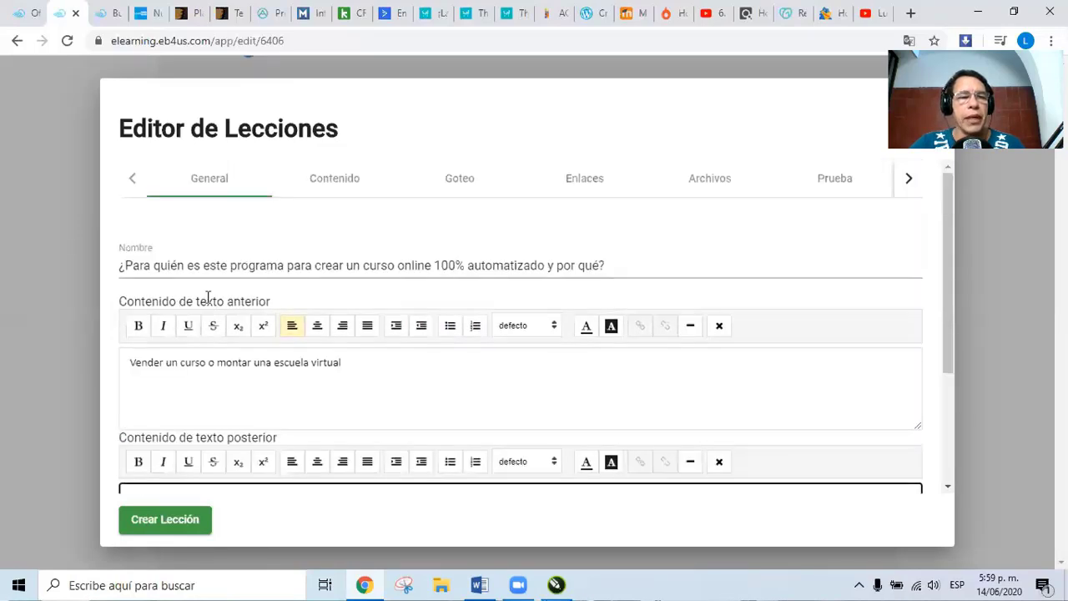
# Format the preceding text with "Vender" in bold, "un curso" in italics and "o montar" underlined, keeping it left-aligned
pyautogui.moveTo(129, 362); pyautogui.dragTo(161, 362)
pyautogui.click(138, 326)
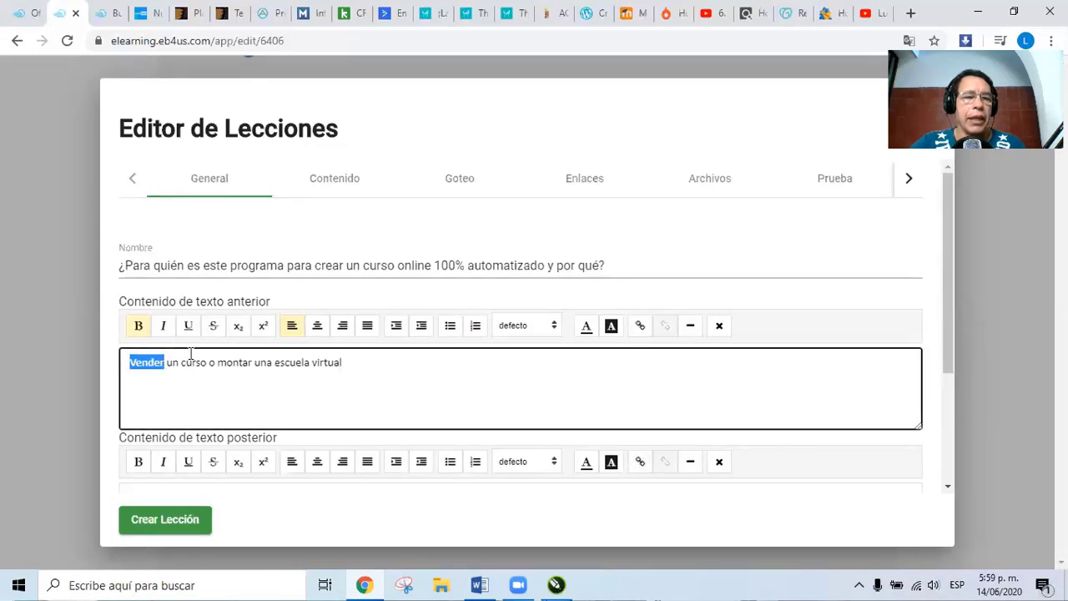
pyautogui.click(185, 361)
pyautogui.moveTo(168, 361); pyautogui.dragTo(206, 361)
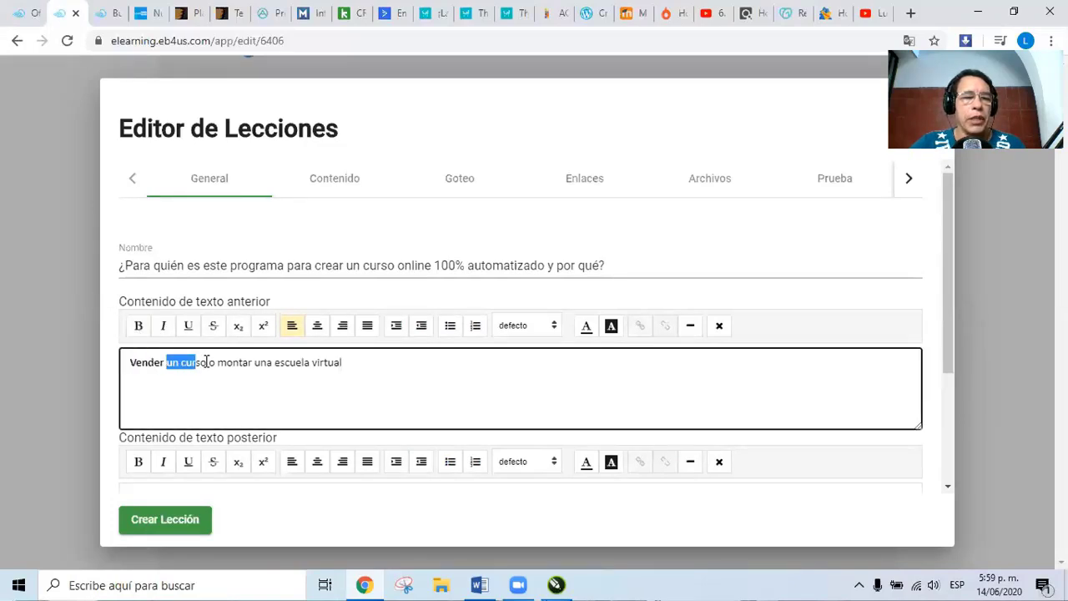
pyautogui.click(164, 326)
pyautogui.click(238, 362)
pyautogui.doubleClick(210, 362)
pyautogui.moveTo(249, 362); pyautogui.dragTo(252, 362)
pyautogui.click(188, 326)
pyautogui.click(294, 327)
# Set the lesson's duration to 10 minutes and its level to Fácil
pyautogui.scroll(-2, 330, 344)
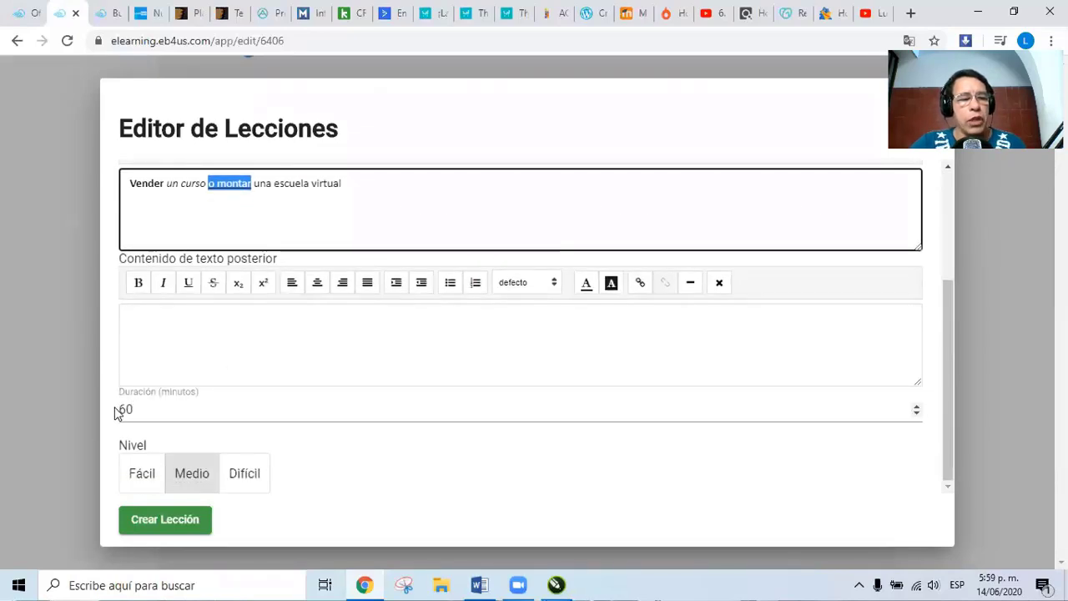
pyautogui.scroll(3, 393, 312)
pyautogui.scroll(-1, 395, 311)
pyautogui.scroll(-1, 395, 311)
pyautogui.moveTo(120, 409); pyautogui.dragTo(138, 411)
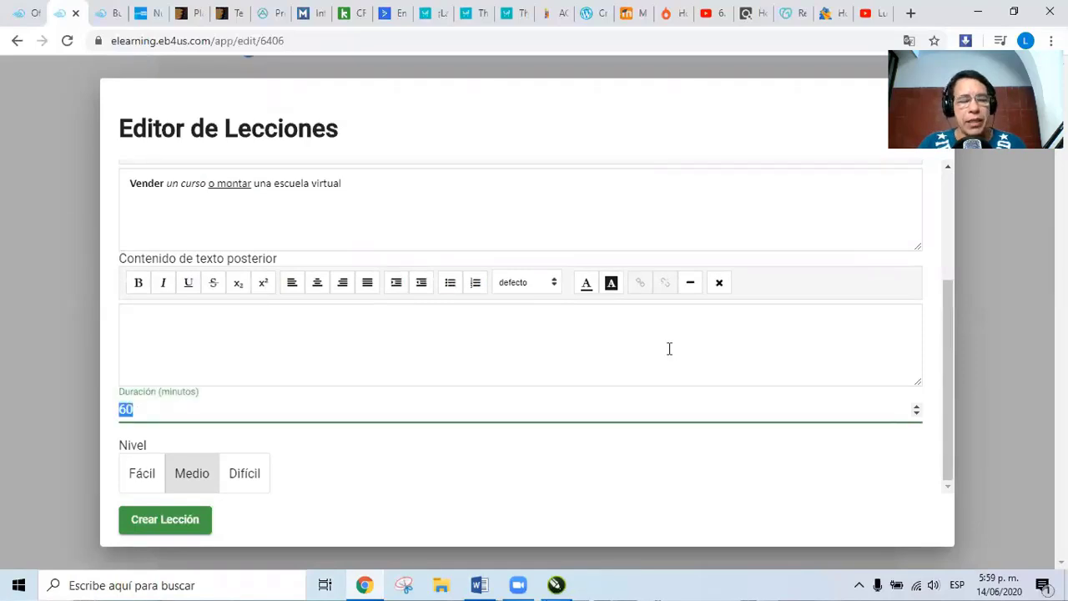
pyautogui.write('10')
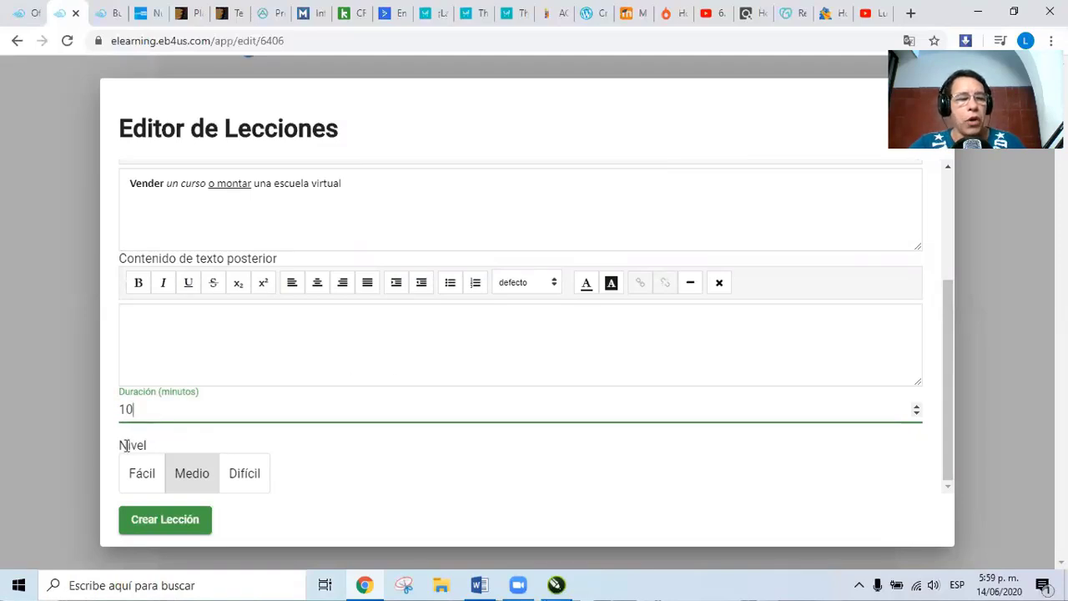
pyautogui.click(135, 478)
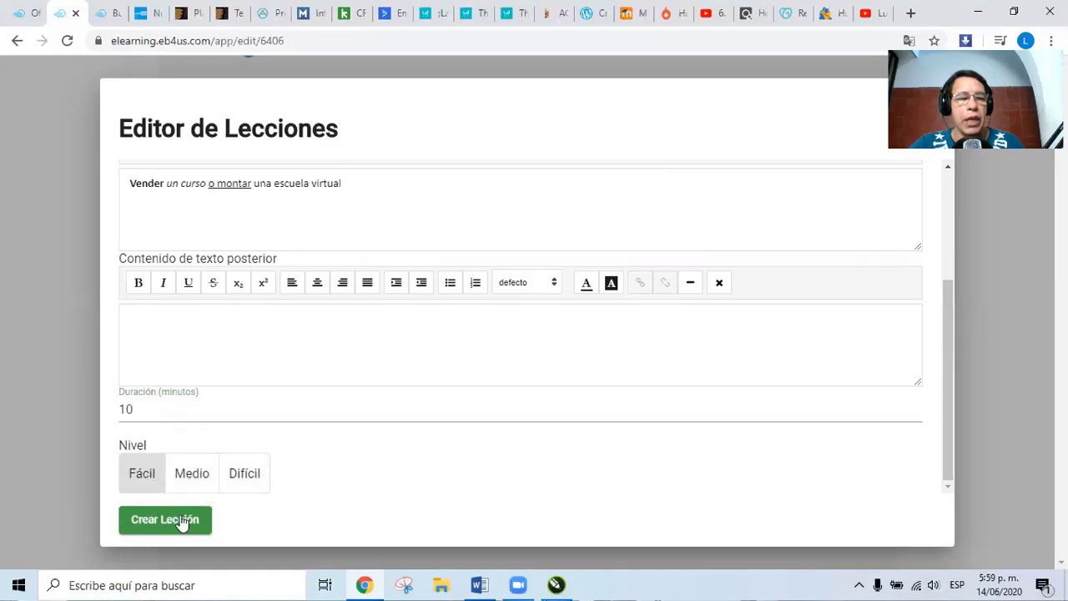
# Review the lesson's general settings once more and create the lesson in MÓDULO 1
pyautogui.scroll(3, 269, 427)
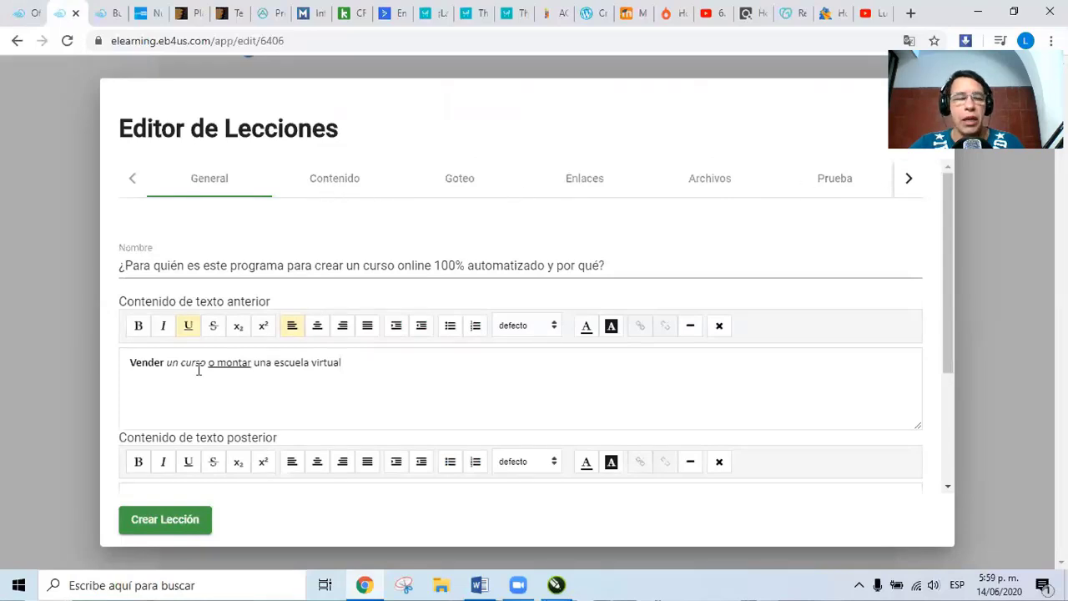
pyautogui.scroll(-3, 197, 371)
pyautogui.click(157, 521)
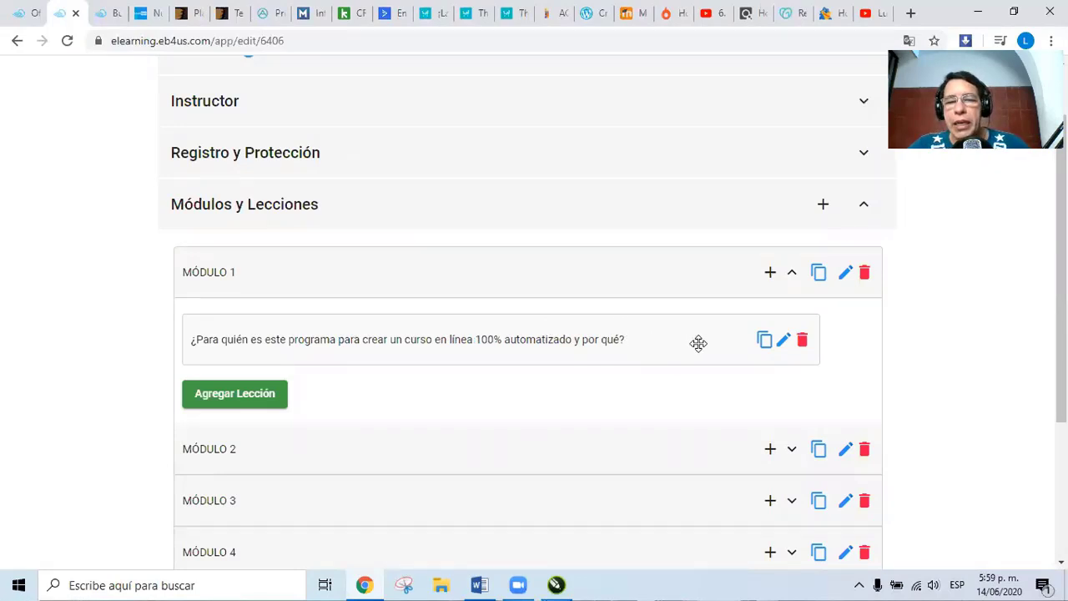
# Open the lesson in MÓDULO 1 for editing and show its content settings
pyautogui.click(784, 343)
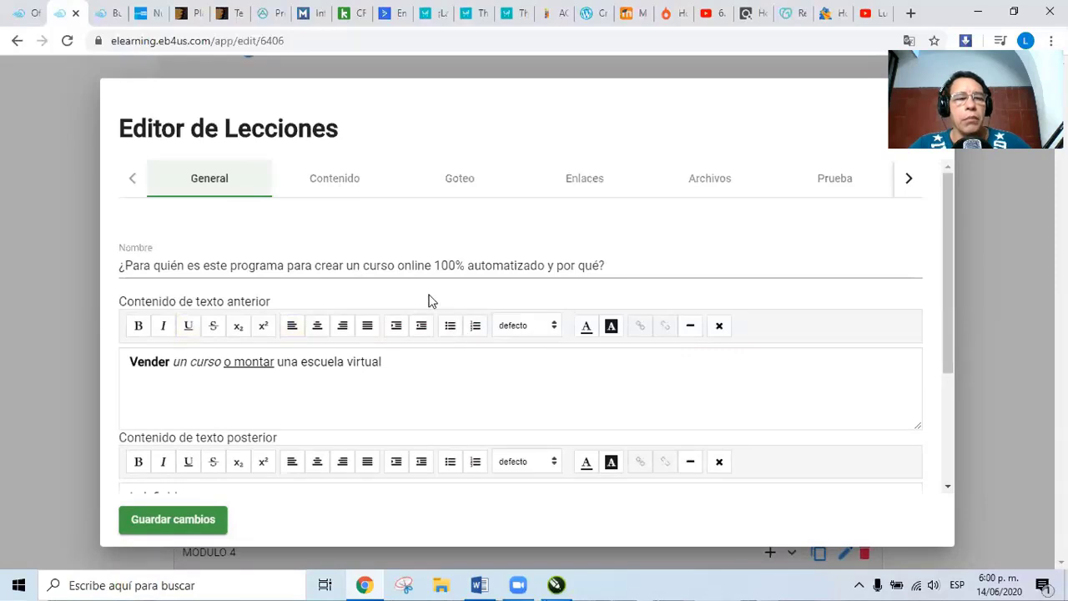
pyautogui.click(333, 185)
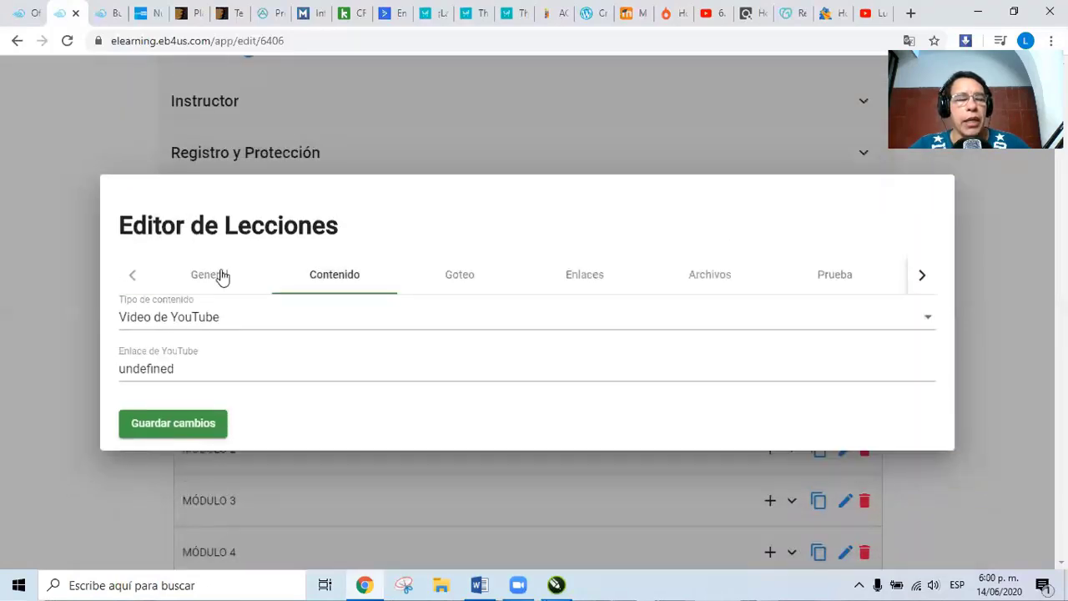
# Try Video de Vimeo and Video desde el computador as the lesson's content type
pyautogui.click(214, 325)
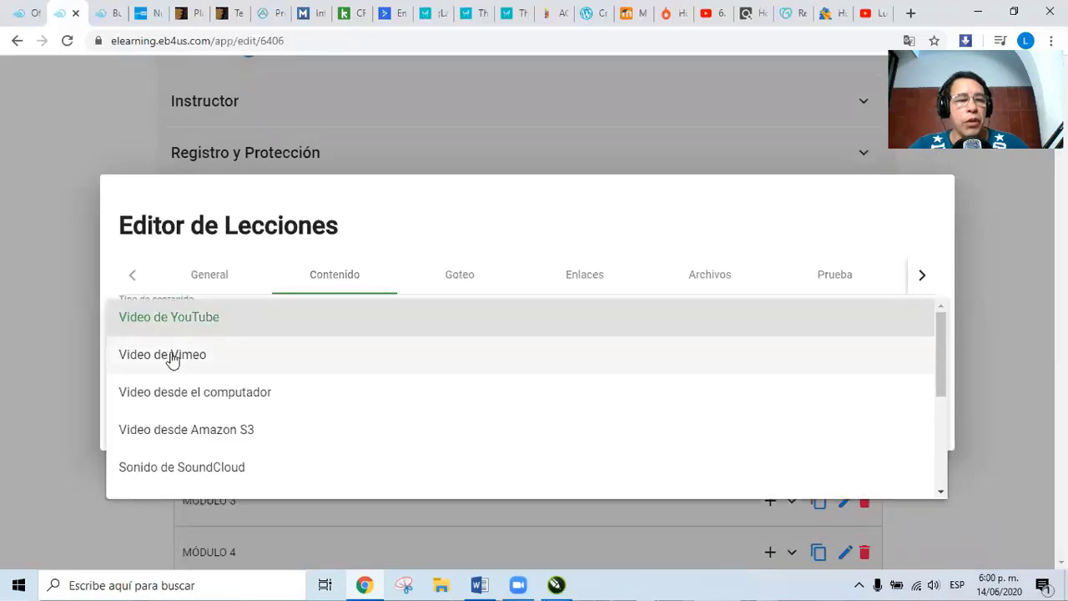
pyautogui.click(171, 357)
pyautogui.click(200, 319)
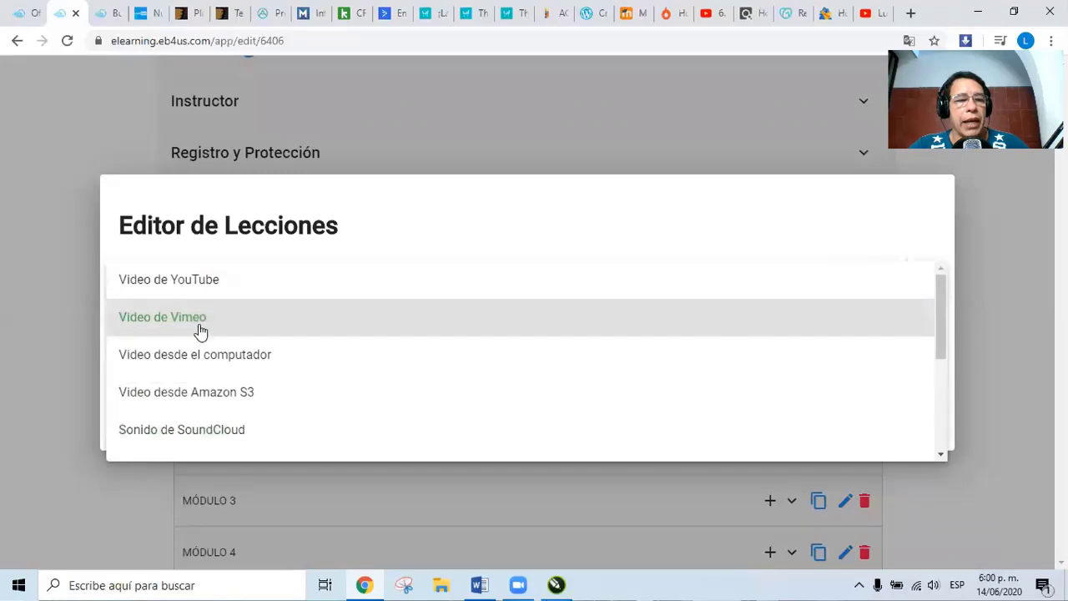
pyautogui.click(202, 358)
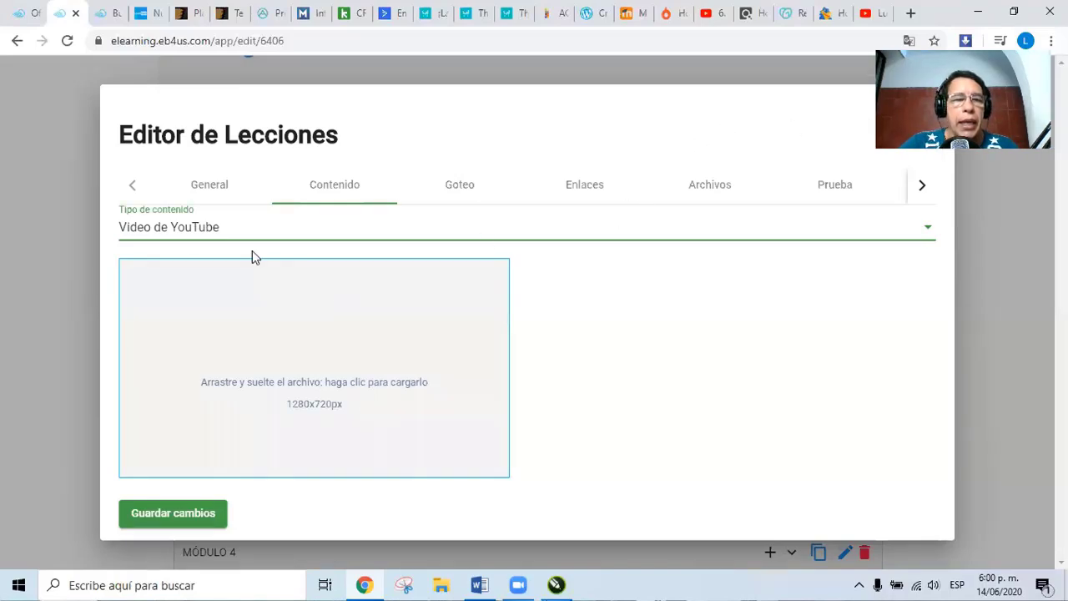
# Try Video desde Amazon S3 as the lesson's content type and dismiss the alert
pyautogui.click(187, 228)
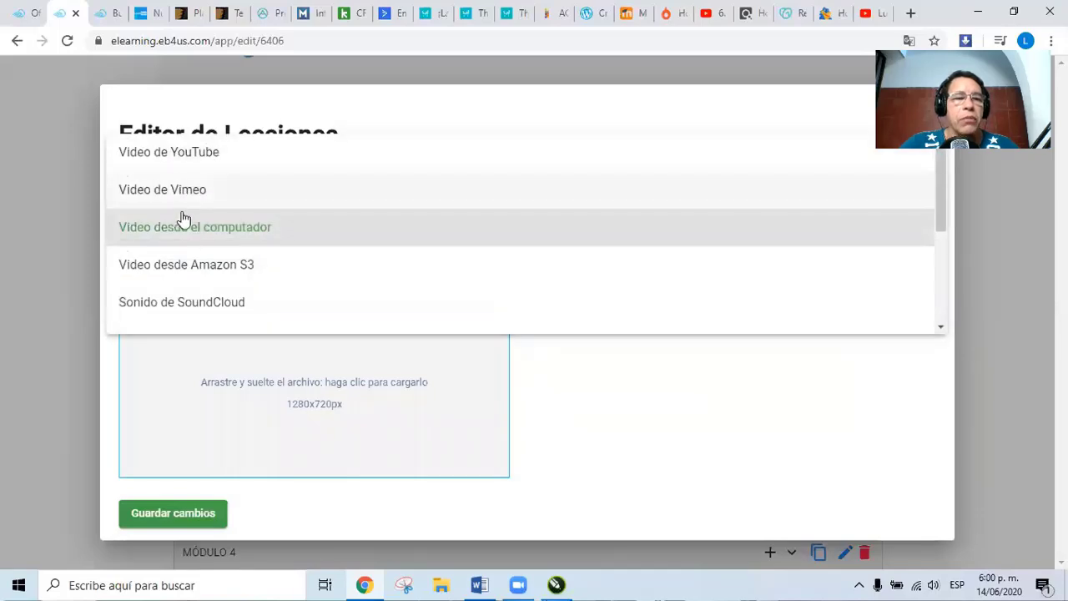
pyautogui.click(203, 267)
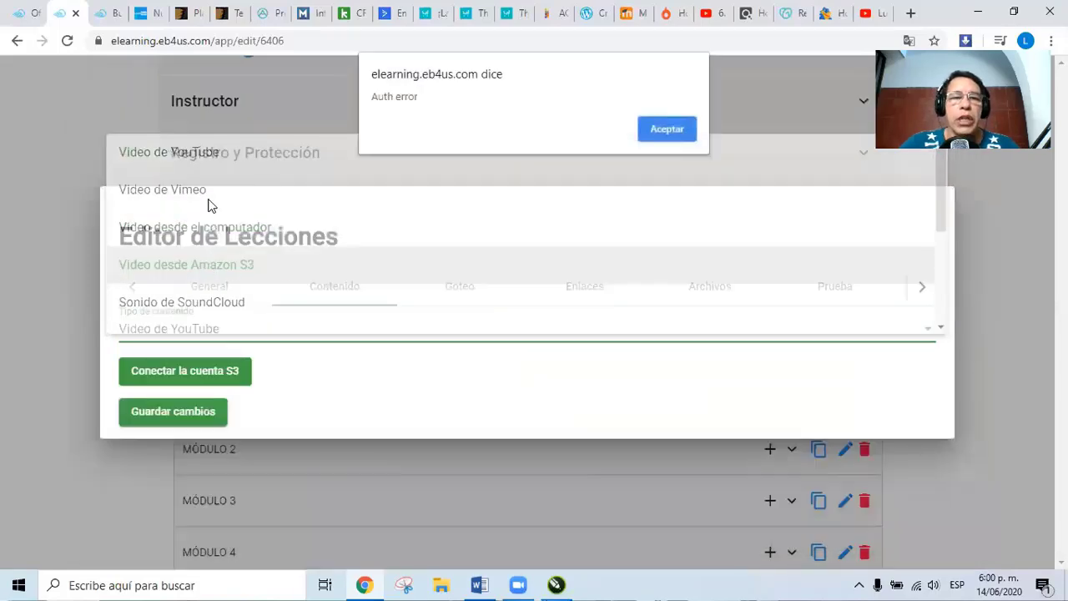
pyautogui.click(666, 134)
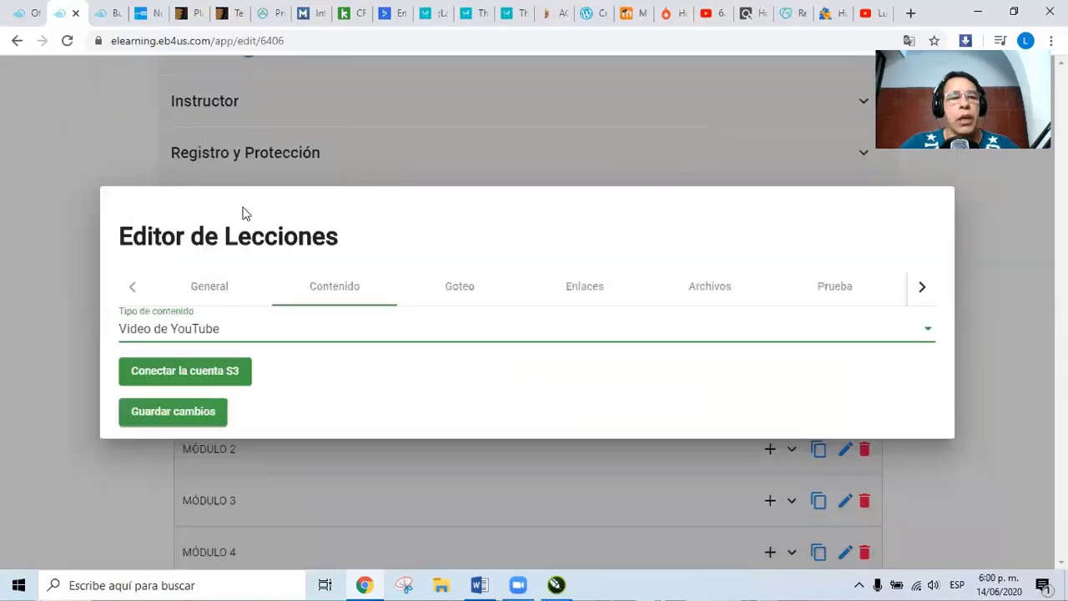
pyautogui.click(209, 332)
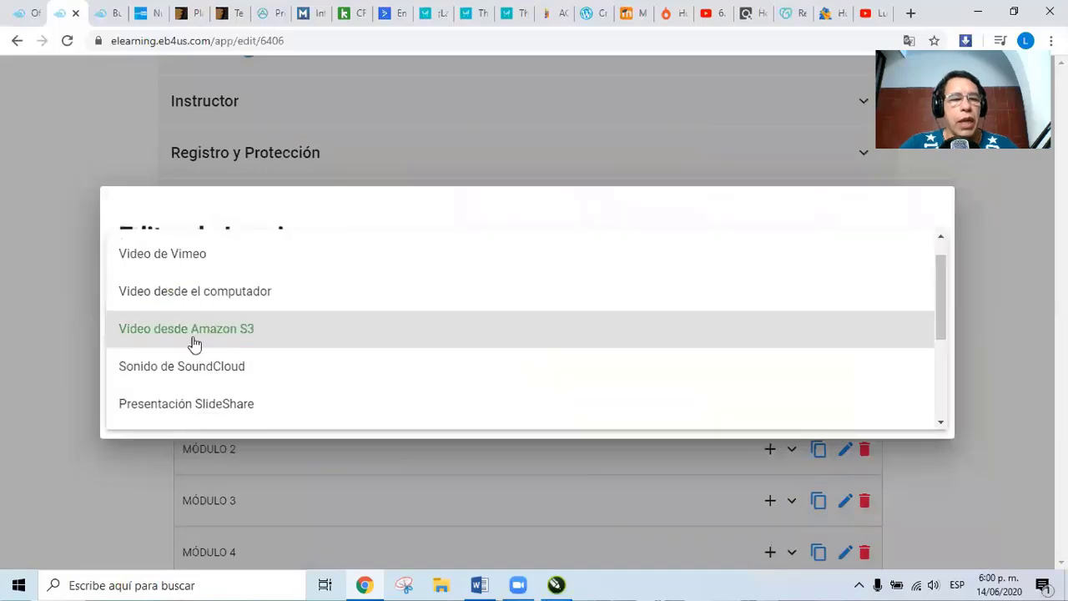
pyautogui.click(510, 448)
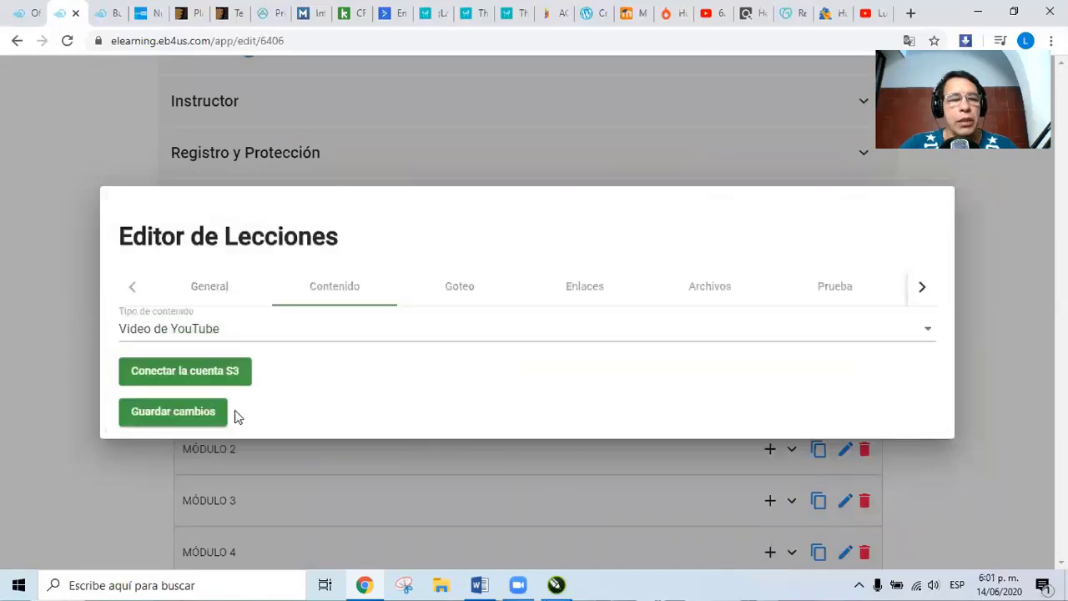
# Try Sonido de SoundCloud and Presentación SlideShare as the lesson's content type
pyautogui.click(167, 339)
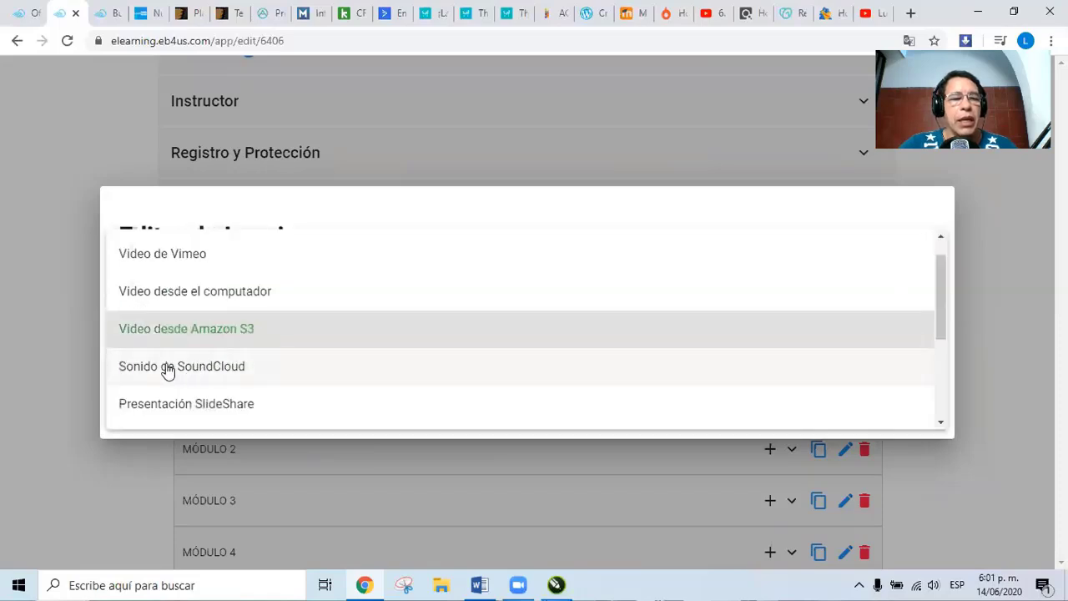
pyautogui.click(167, 367)
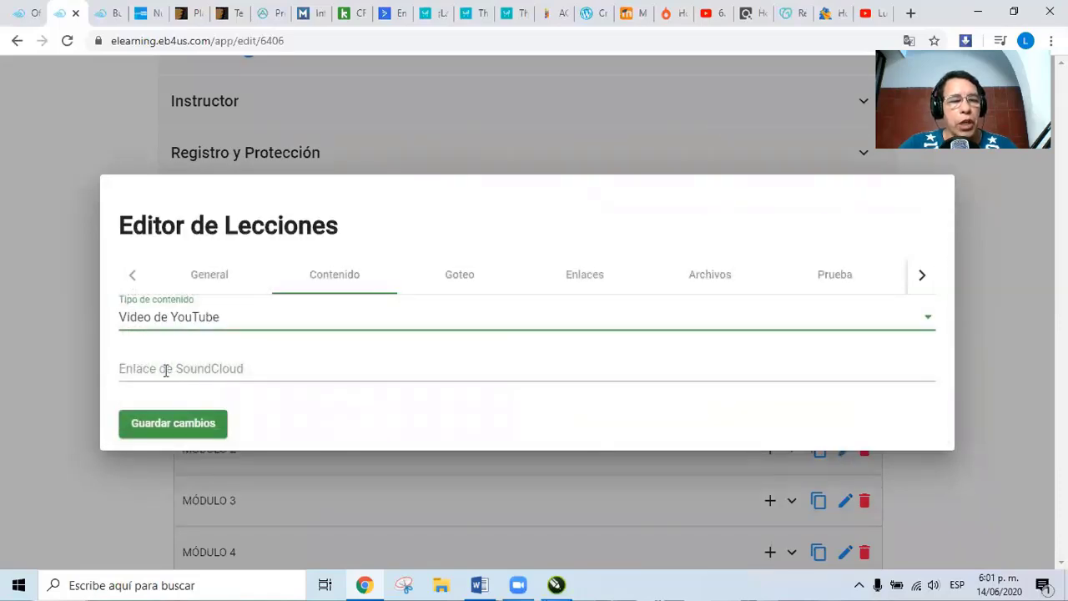
pyautogui.click(165, 369)
pyautogui.click(172, 327)
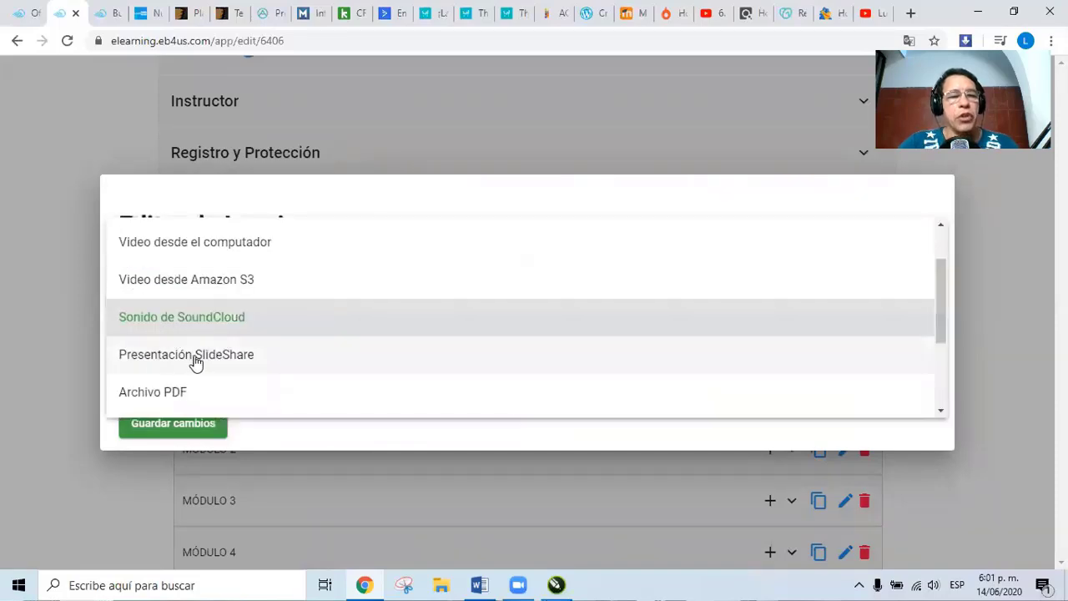
pyautogui.click(244, 359)
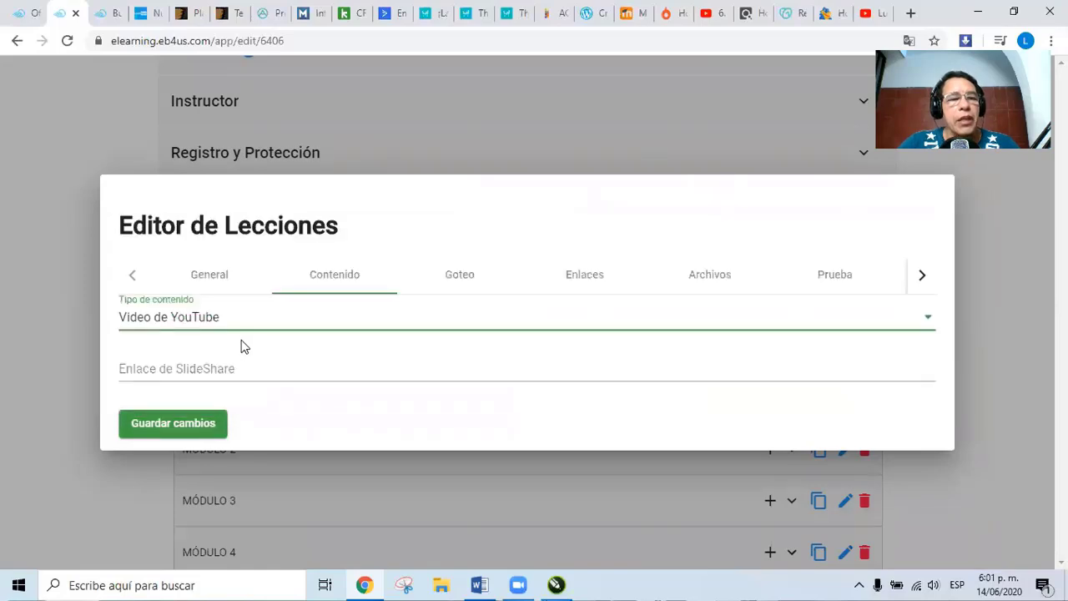
# Try Pagina web and Código HTML as the lesson's content type, entering each type's empty input field
pyautogui.click(210, 332)
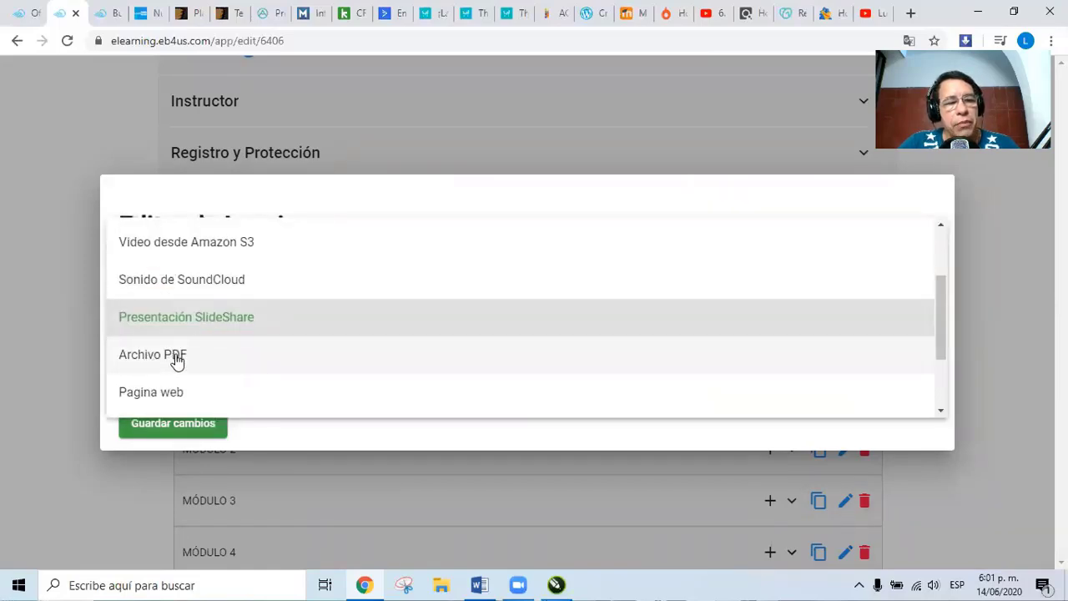
pyautogui.scroll(-2, 174, 364)
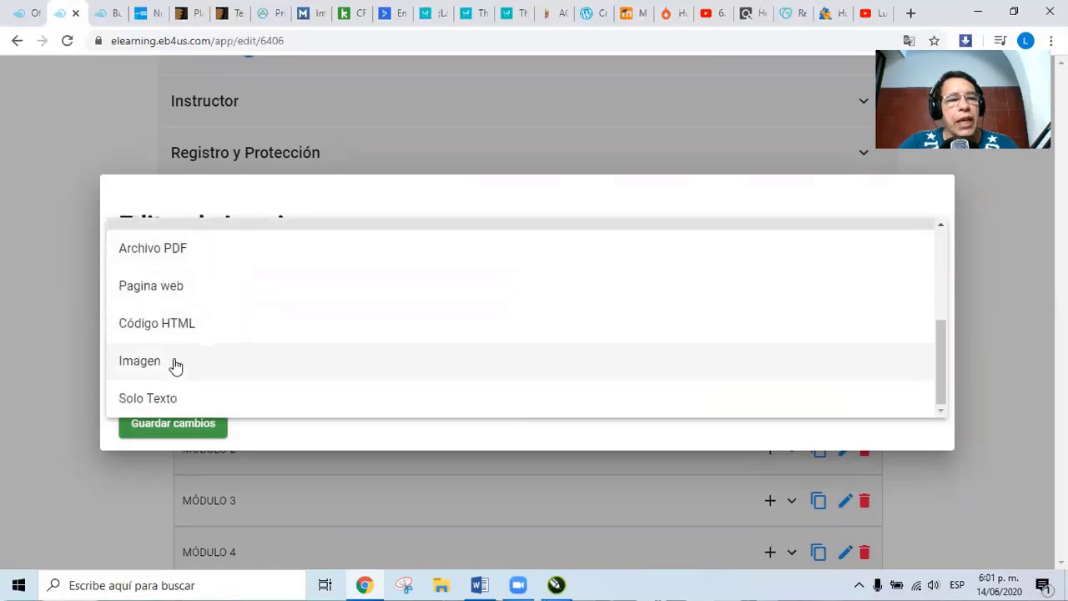
pyautogui.click(155, 298)
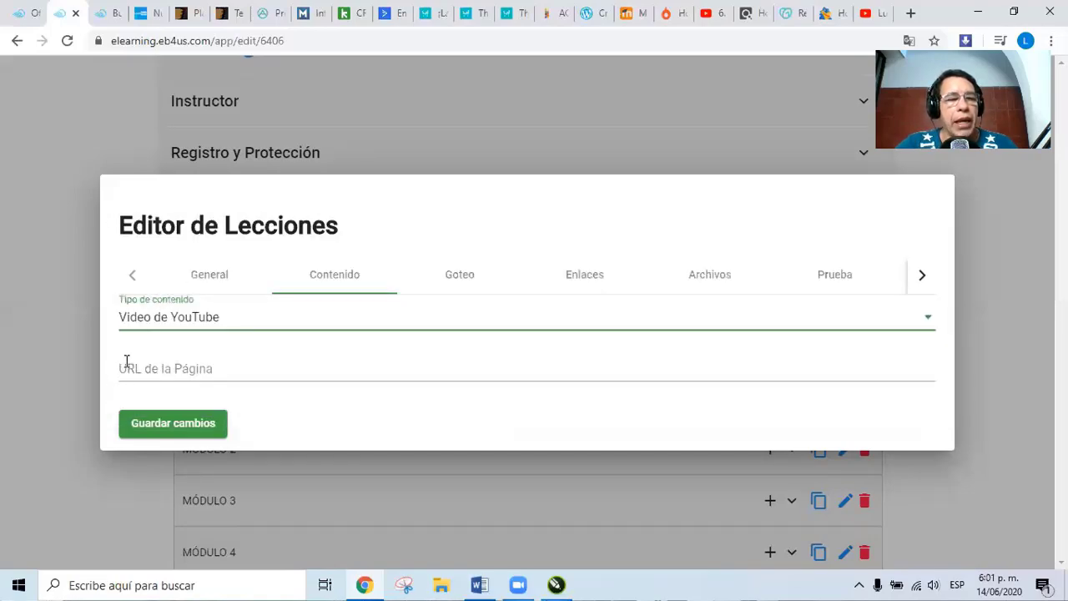
pyautogui.click(158, 317)
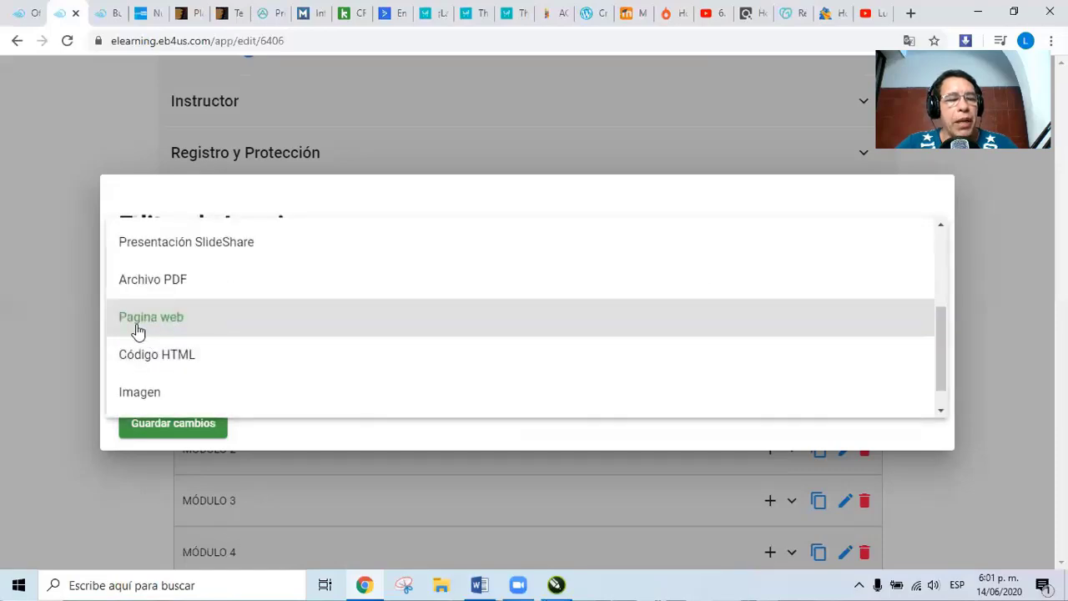
pyautogui.click(289, 437)
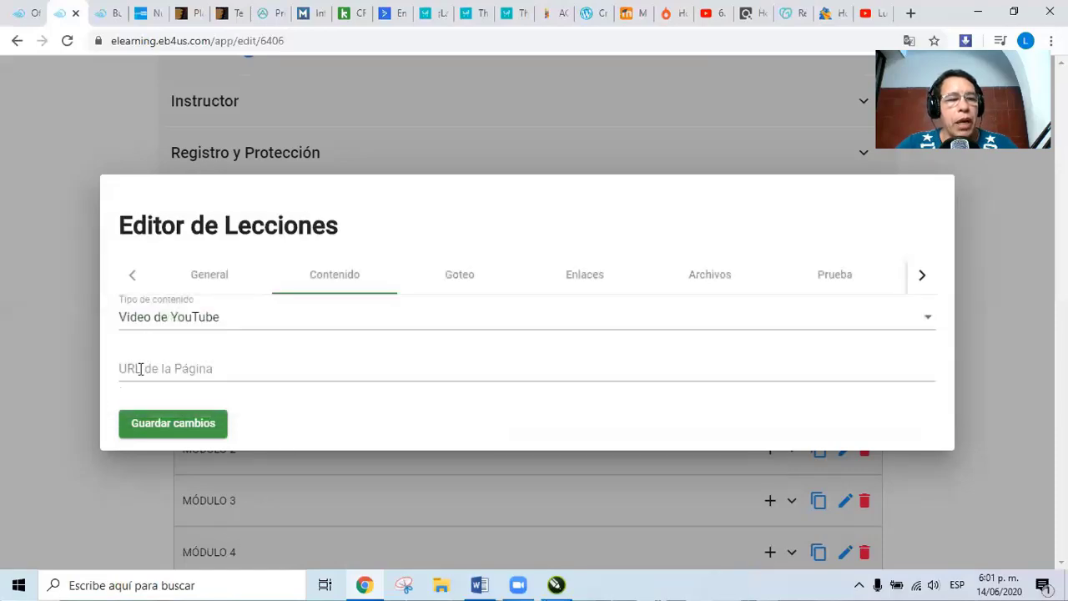
pyautogui.click(142, 368)
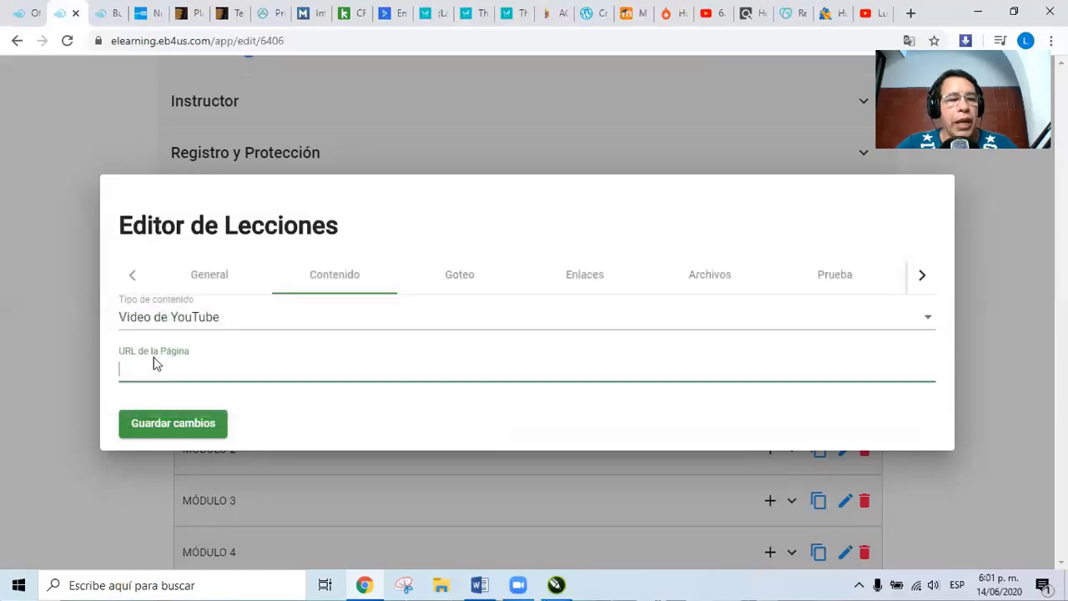
pyautogui.click(192, 318)
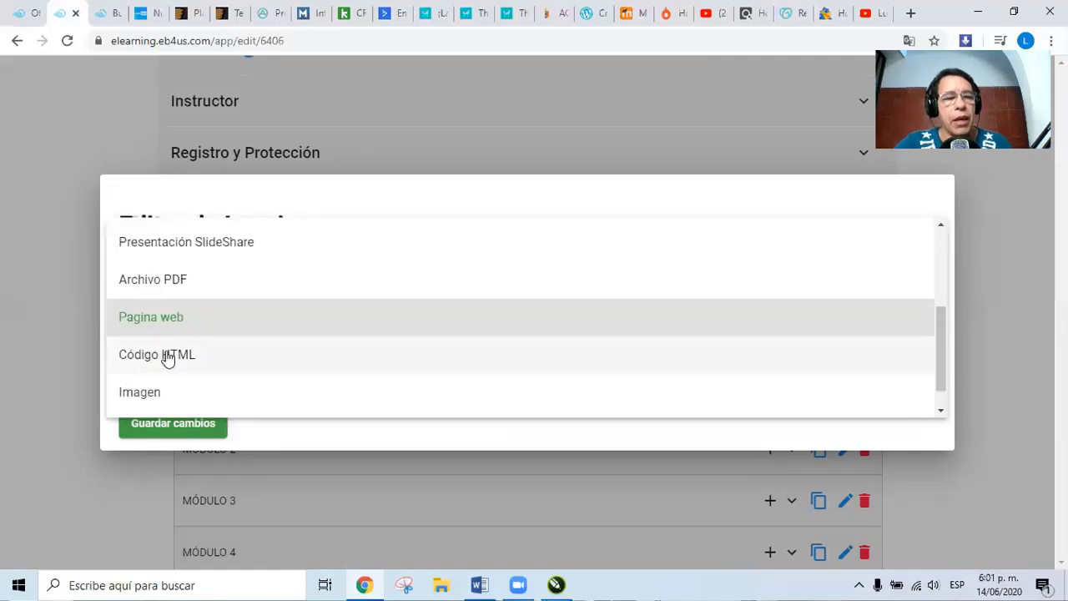
pyautogui.click(165, 354)
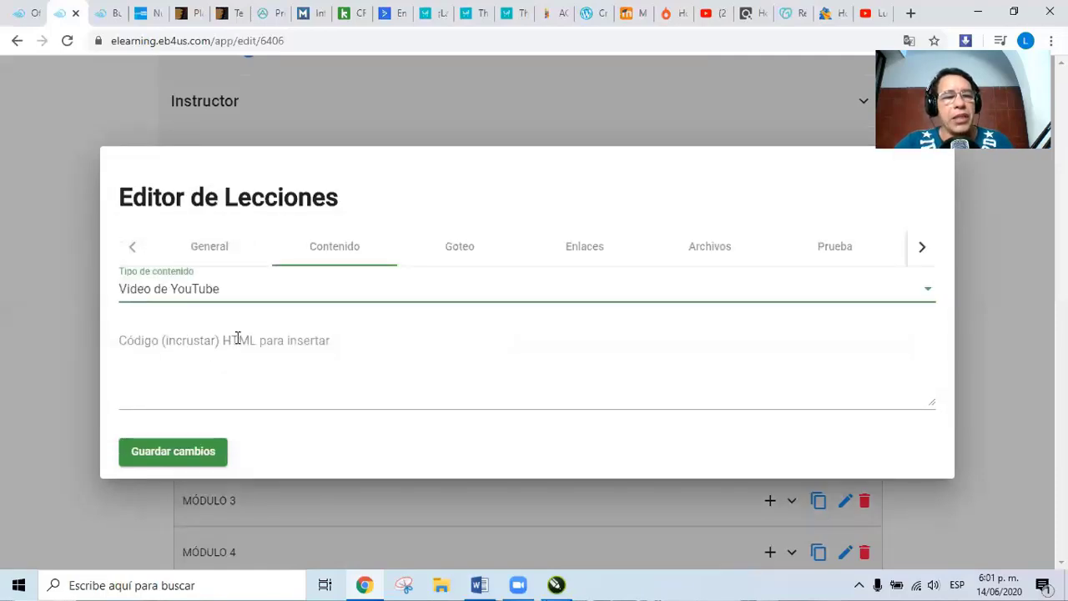
pyautogui.click(234, 340)
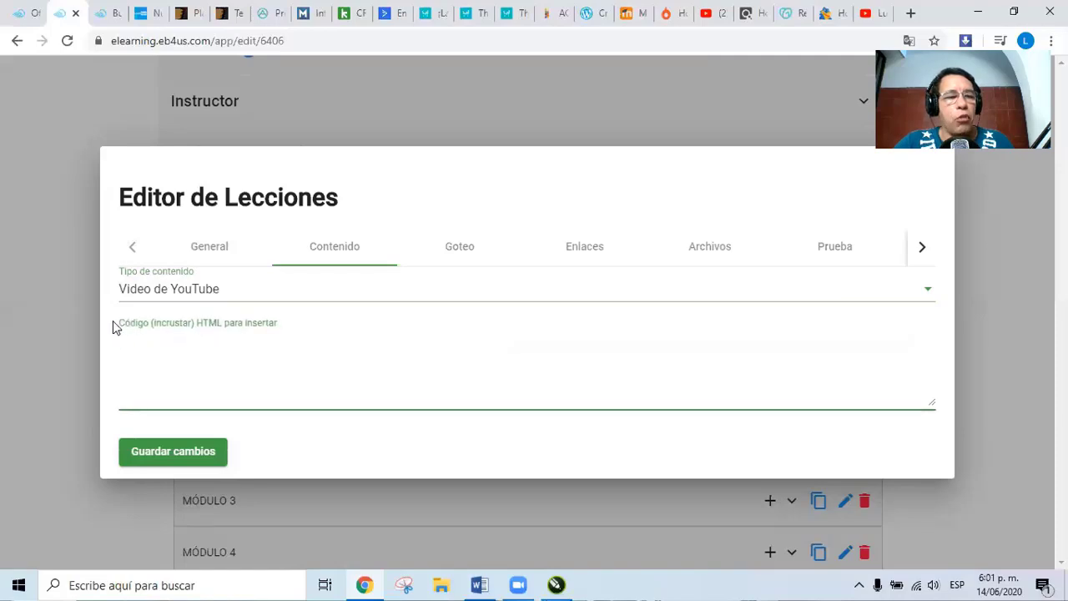
# Try Imagen and Solo Texto as the lesson's content type
pyautogui.click(174, 305)
pyautogui.click(174, 306)
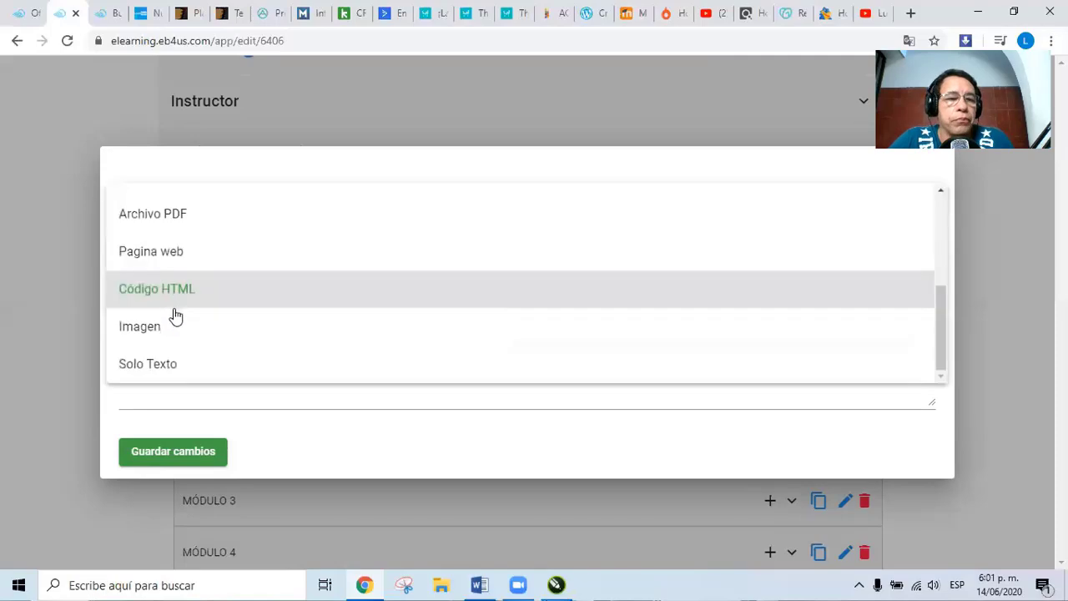
pyautogui.click(152, 328)
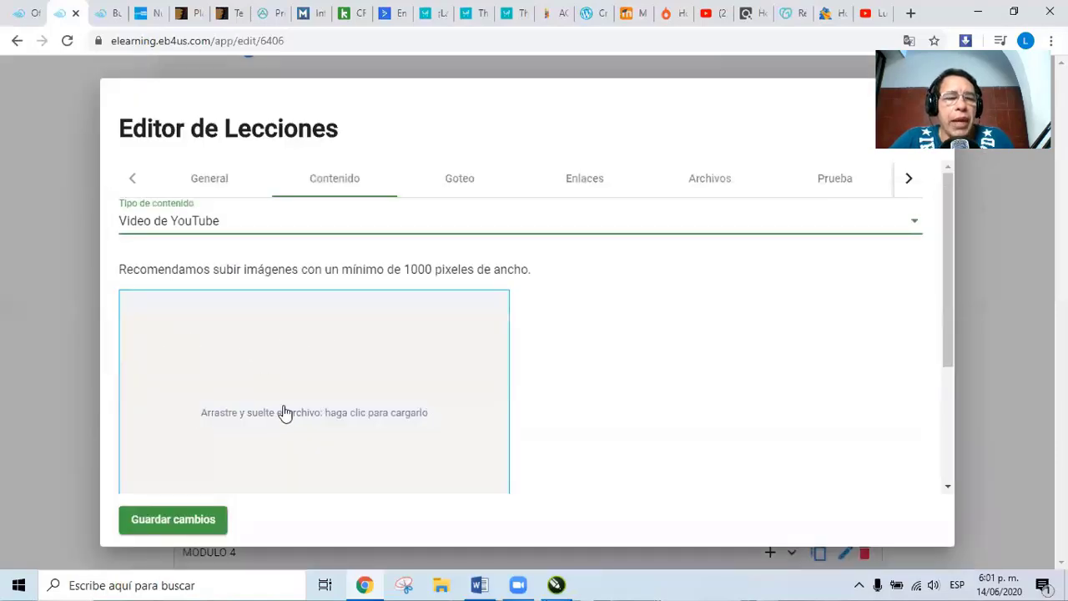
pyautogui.click(183, 231)
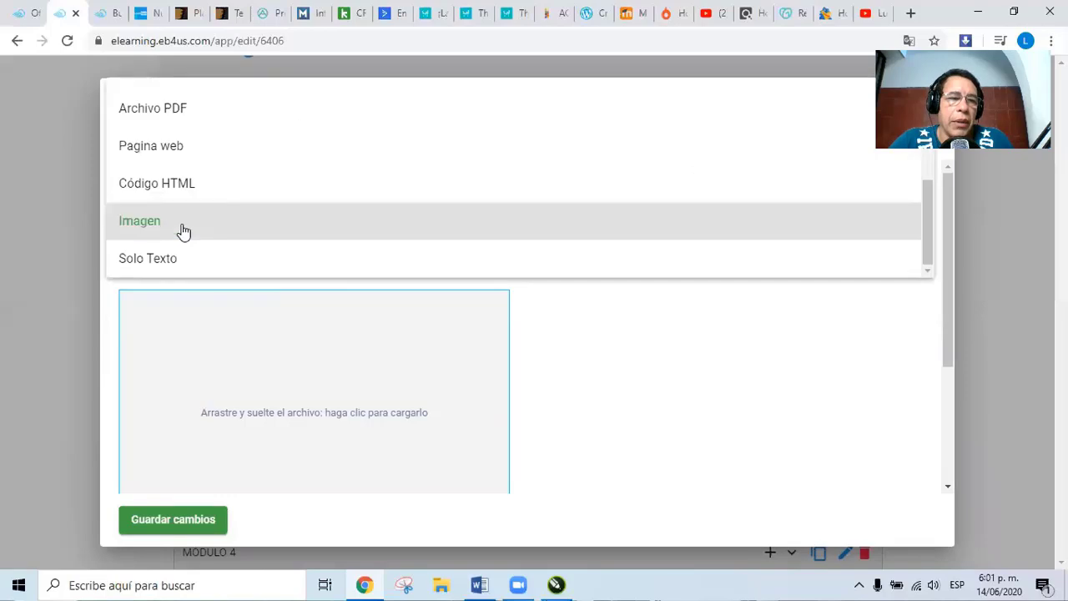
pyautogui.click(146, 262)
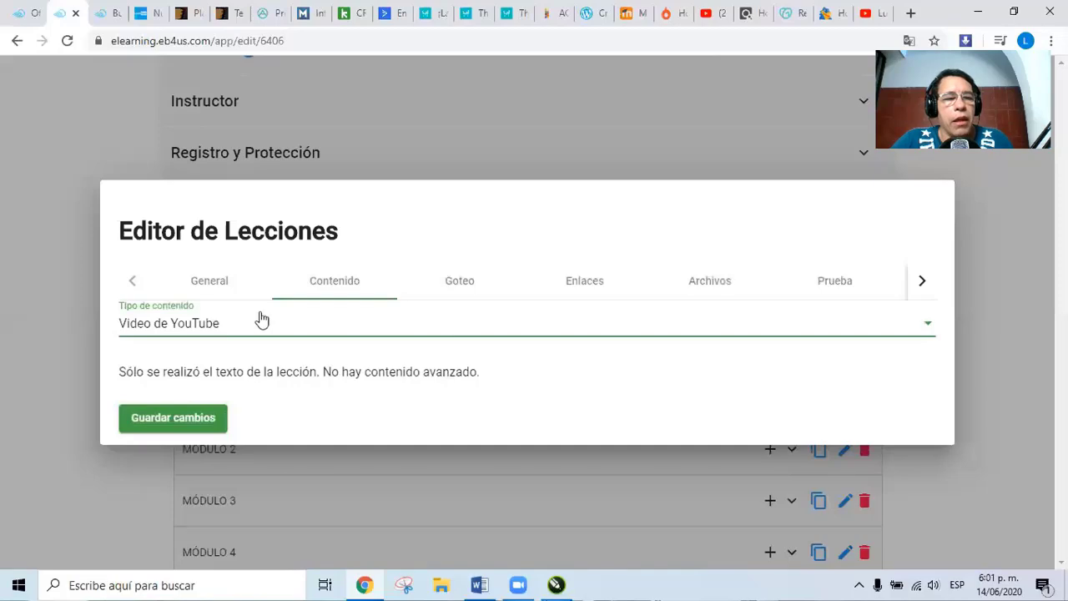
# Set the lesson's content type to Video de YouTube
pyautogui.click(191, 326)
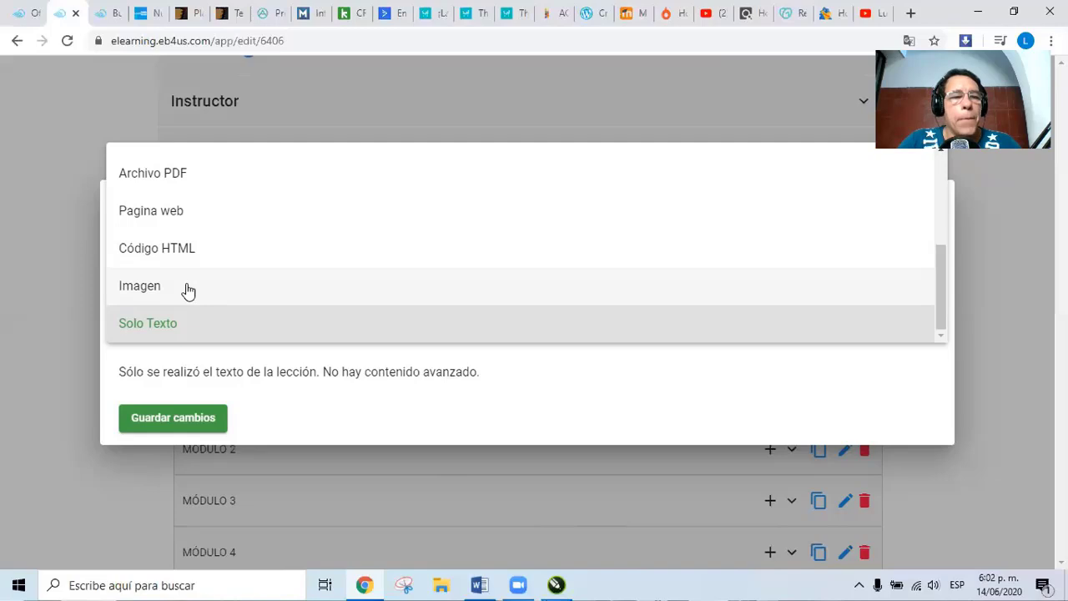
pyautogui.scroll(5, 187, 291)
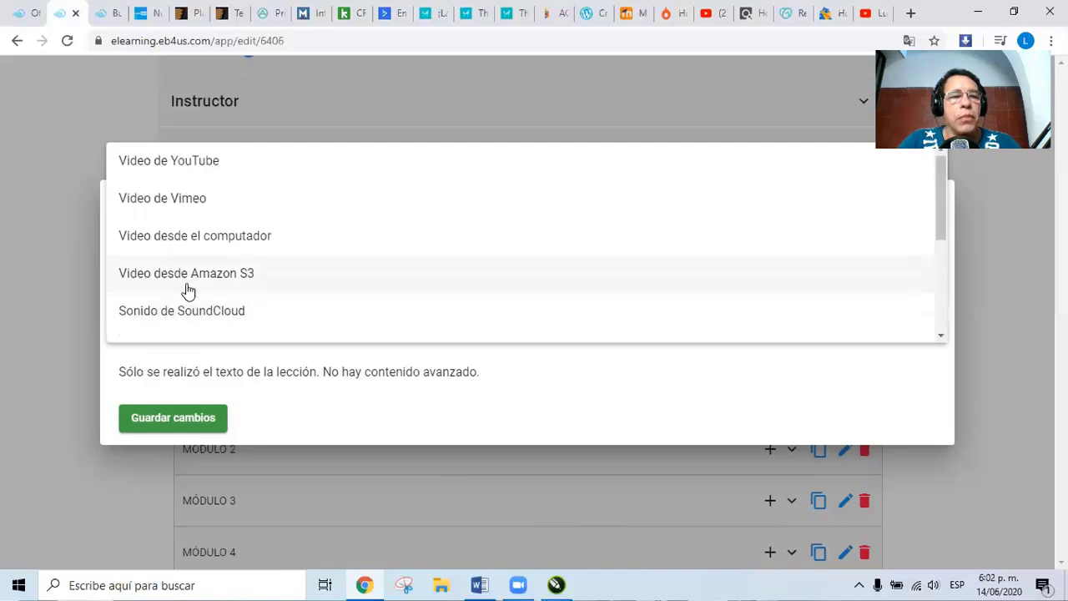
pyautogui.click(186, 163)
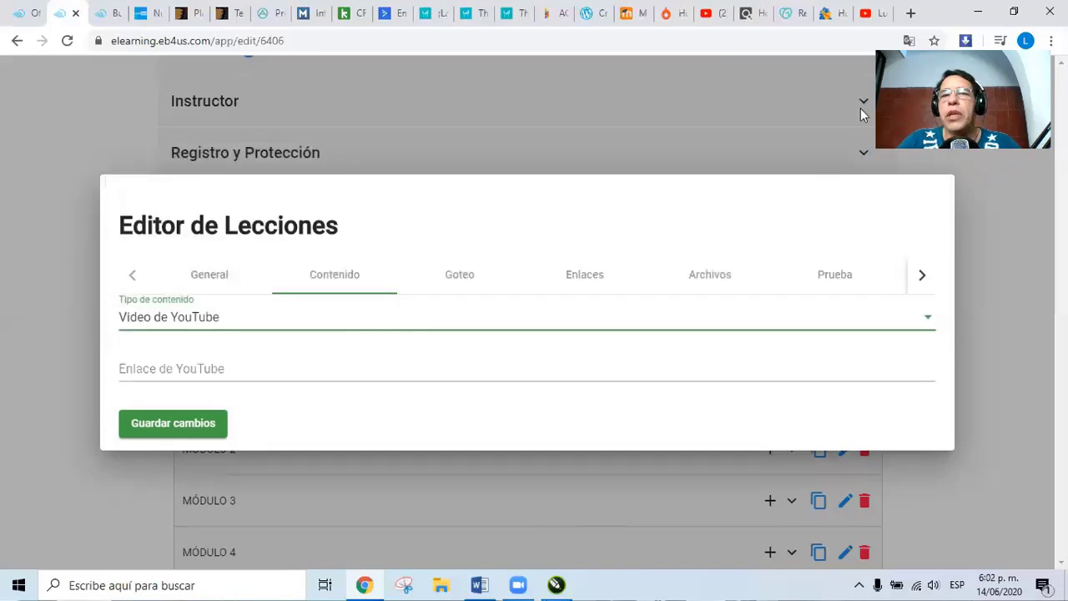
# Switch to the YouTube channel, open the video "Como Gané USD$80.000 usando Builderall y las 7 Leyes Irrefutables de los Negocios Exitosos" and pause it
pyautogui.click(869, 12)
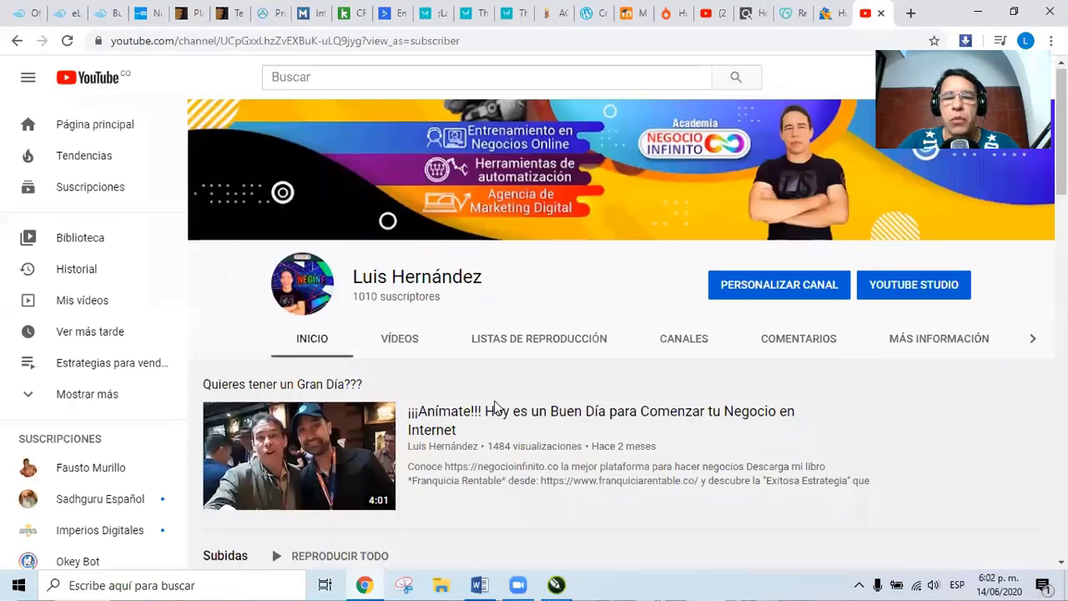
pyautogui.scroll(-3, 495, 407)
pyautogui.click(282, 347)
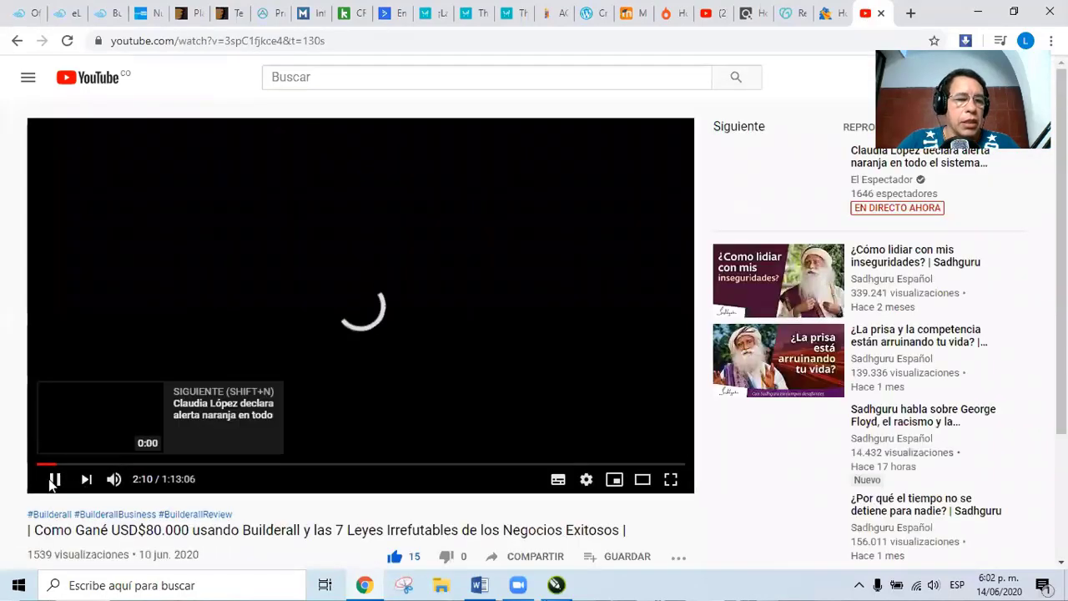
pyautogui.click(54, 479)
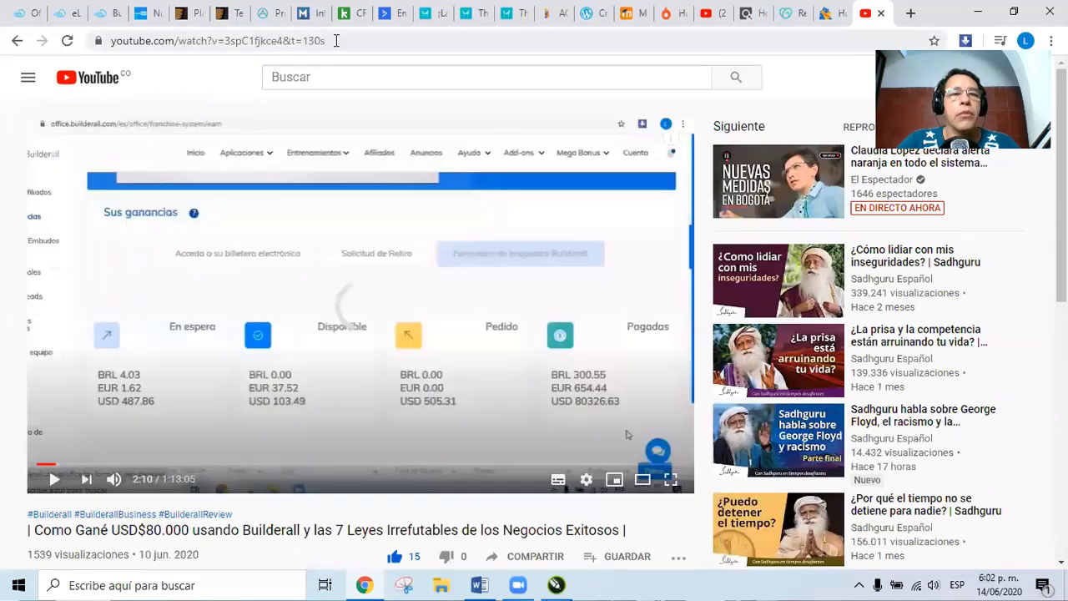
# Copy the web address of the opened YouTube video
pyautogui.click(336, 40)
pyautogui.hotkey('ctrl', 'c')
pyautogui.rightClick(205, 41)
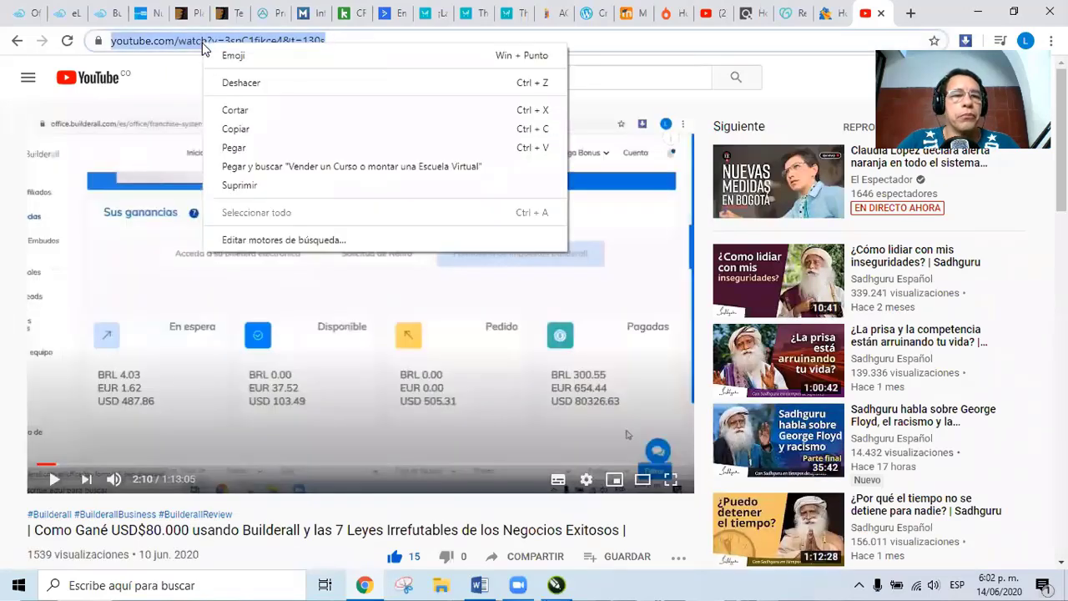
pyautogui.click(236, 128)
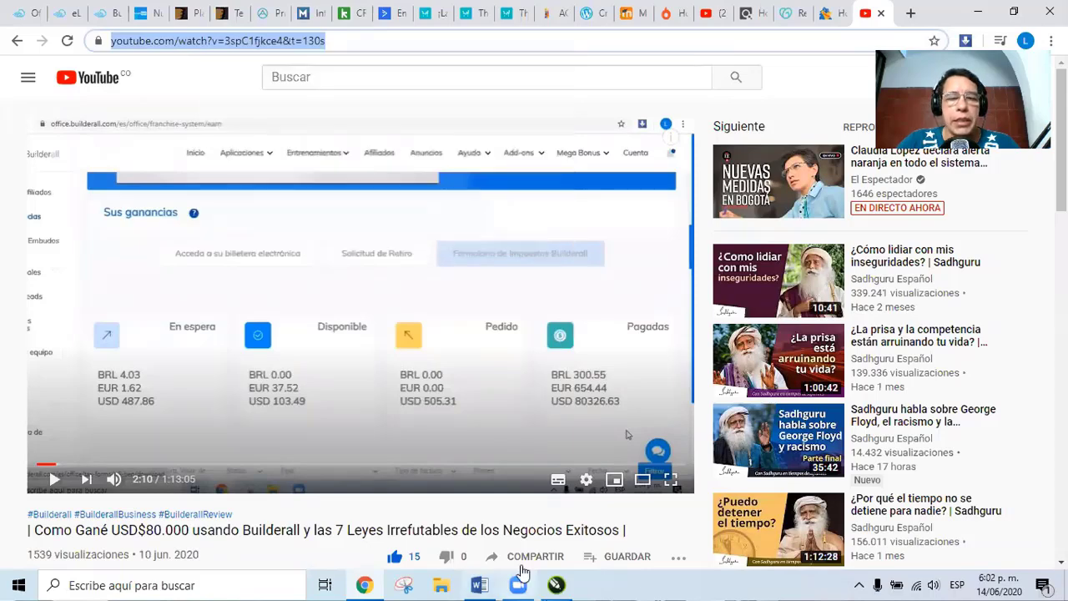
# Return to the eLearning lesson editor, paste the copied video address as the YouTube link, and save the changes
pyautogui.hotkey('alt', 'Tab')
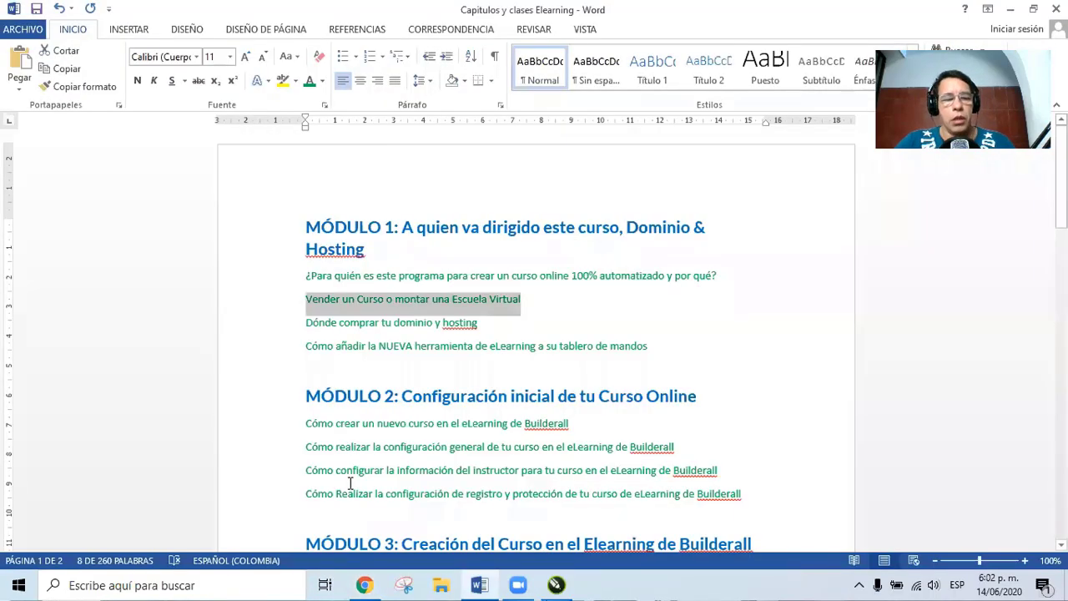
pyautogui.click(365, 584)
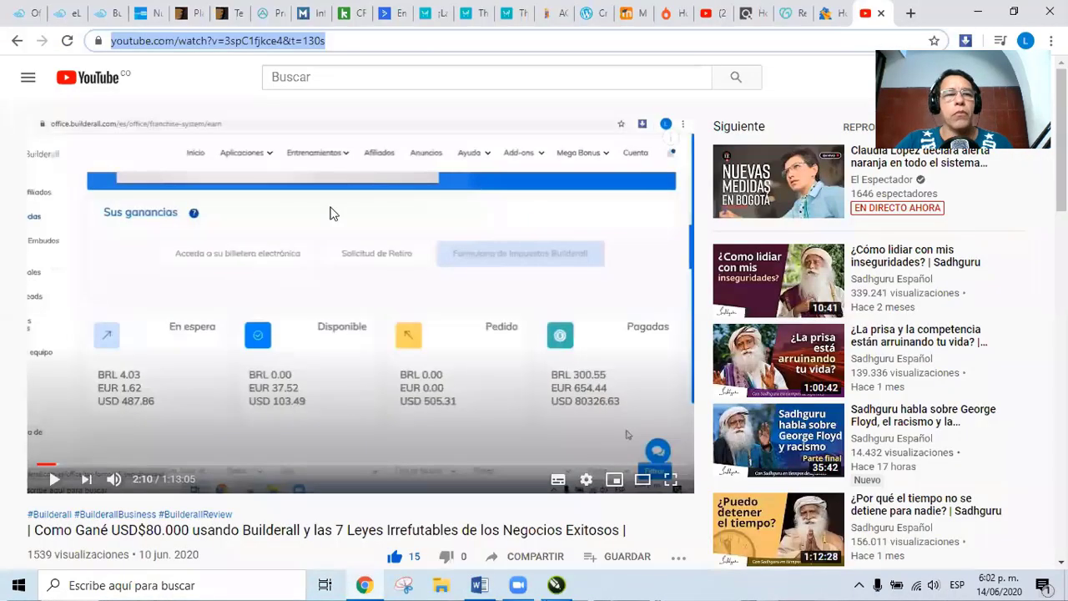
pyautogui.click(61, 15)
pyautogui.click(183, 362)
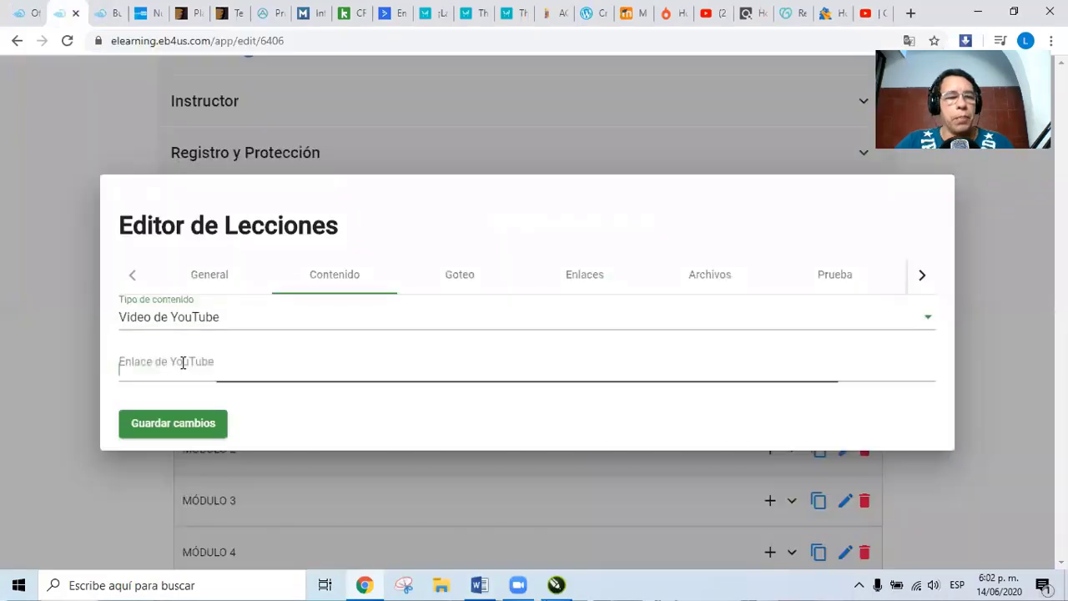
pyautogui.hotkey('ctrl', 'v')
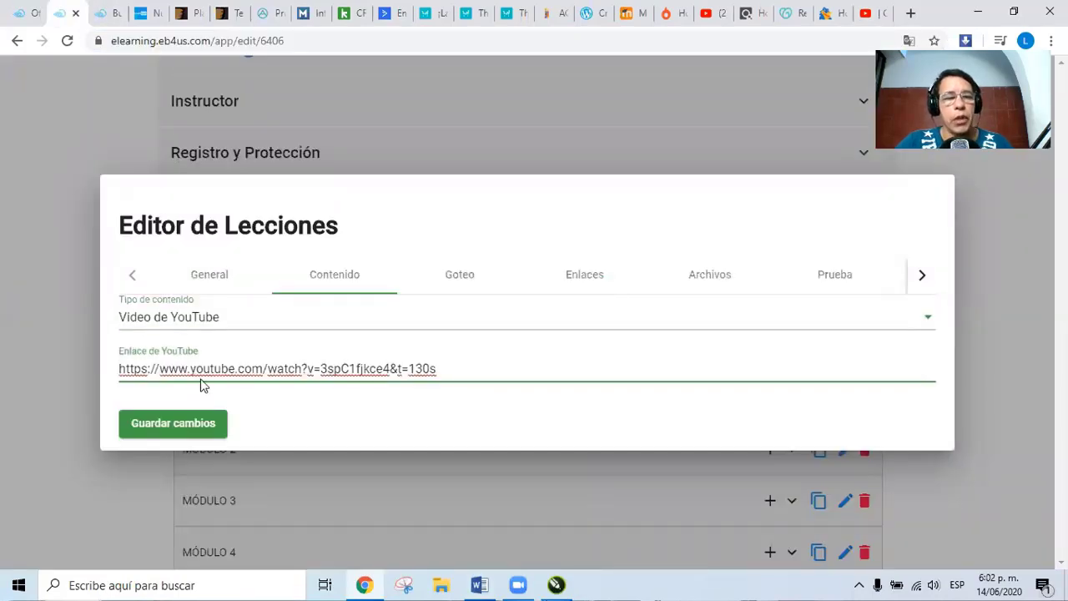
pyautogui.click(178, 426)
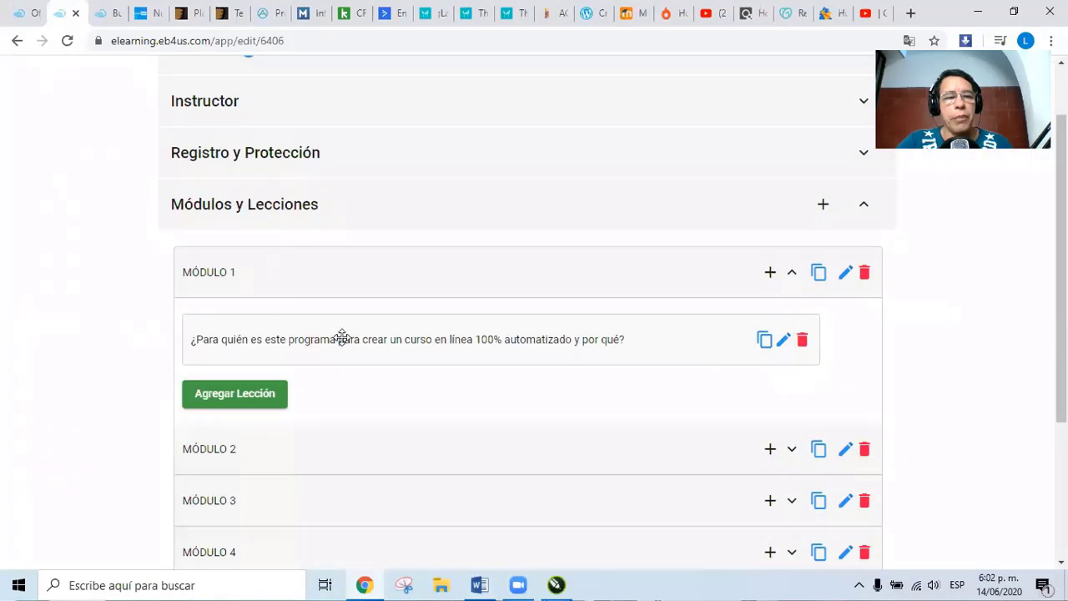
# Reopen the Módulo 1 lesson for editing, check its YouTube link, and open its drip-release (Goteo) settings
pyautogui.click(782, 345)
pyautogui.click(340, 185)
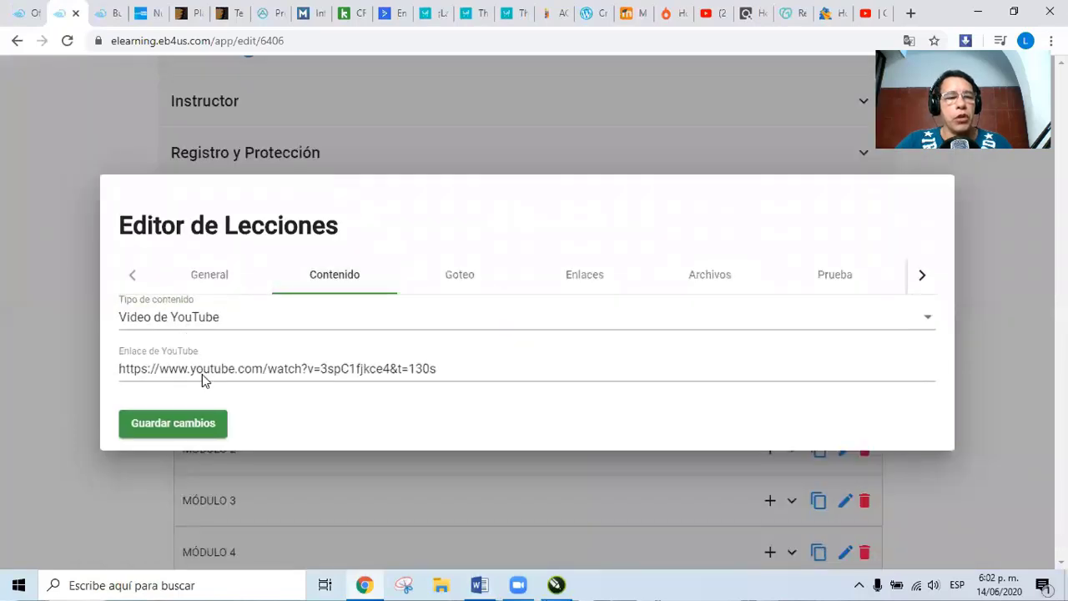
pyautogui.click(458, 278)
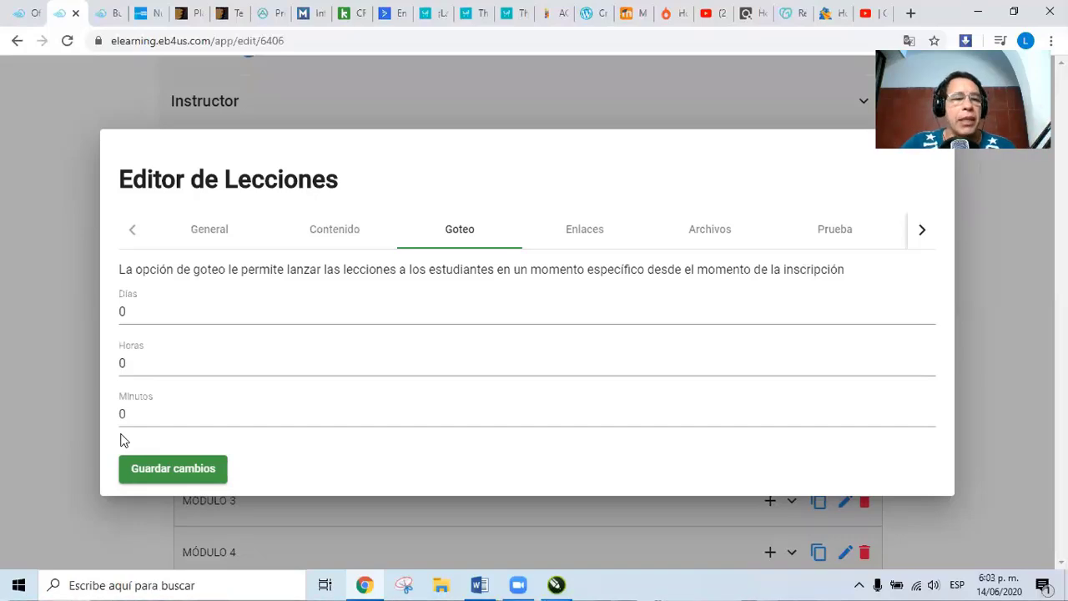
# Try drip-release delays of 1, 31 and 61 days for the lesson and set the days back to 0
pyautogui.doubleClick(121, 311)
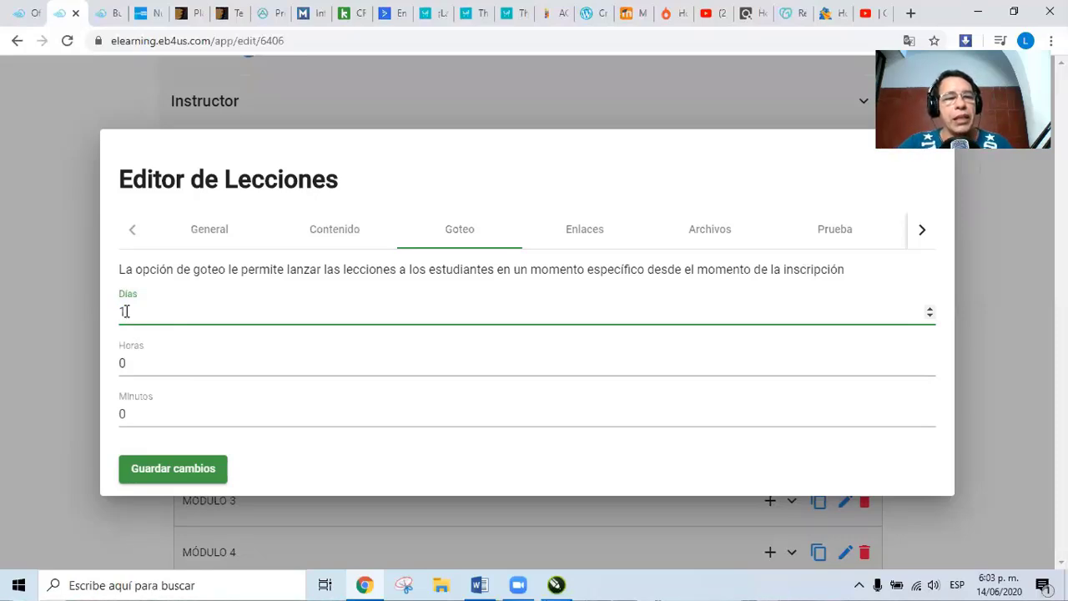
pyautogui.click(213, 359)
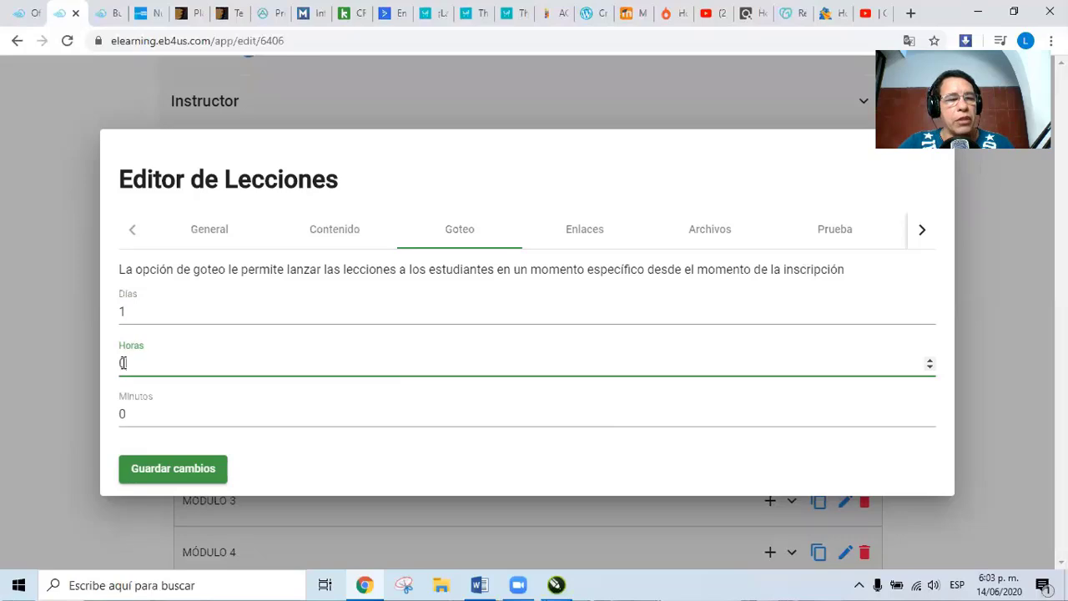
pyautogui.click(119, 415)
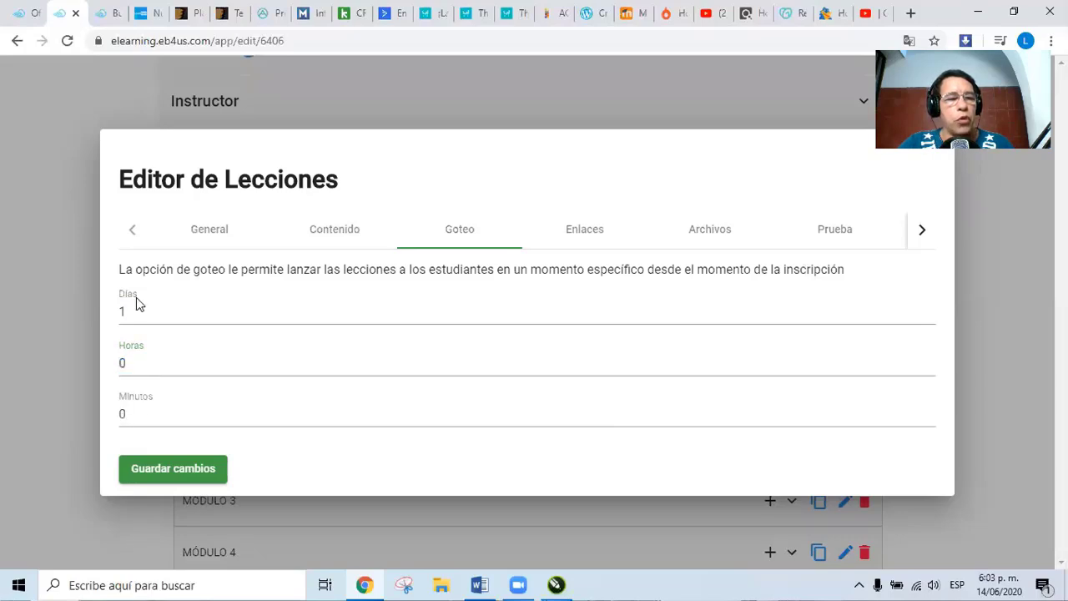
pyautogui.doubleClick(120, 311)
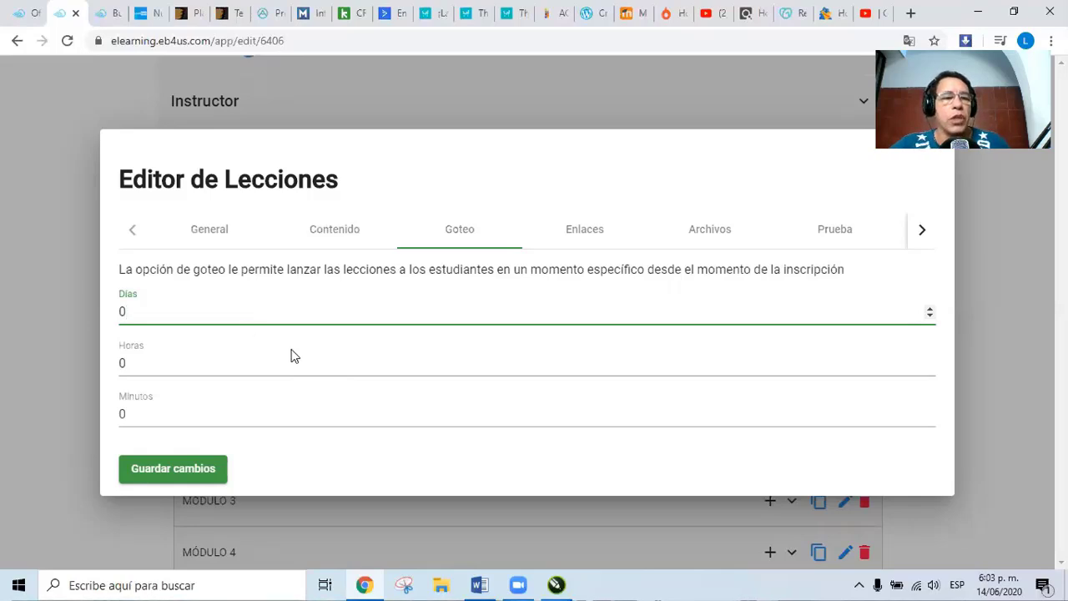
pyautogui.moveTo(121, 309); pyautogui.dragTo(129, 309)
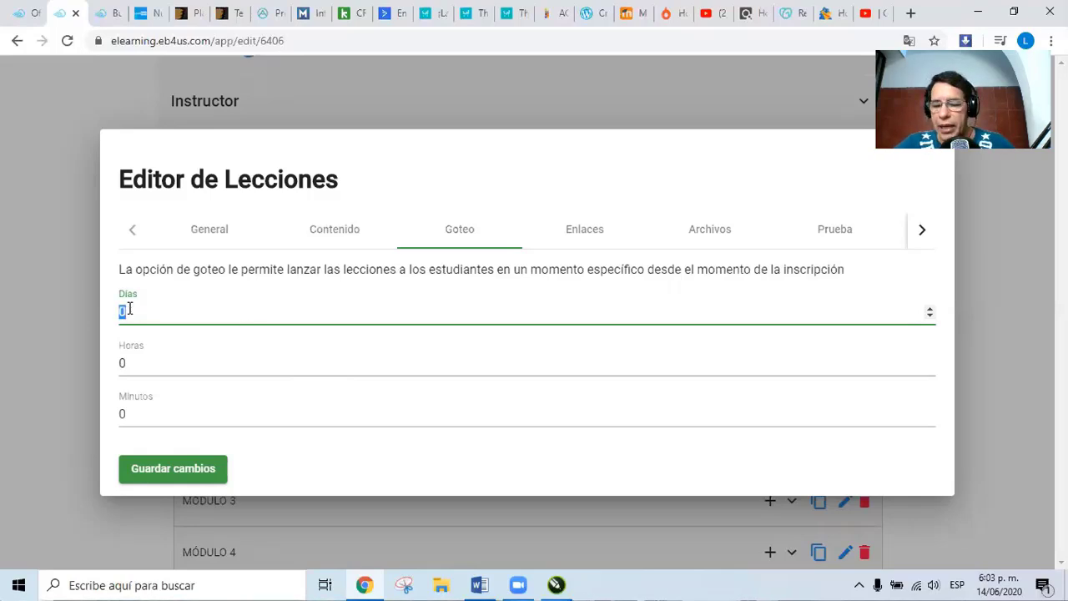
pyautogui.write('31')
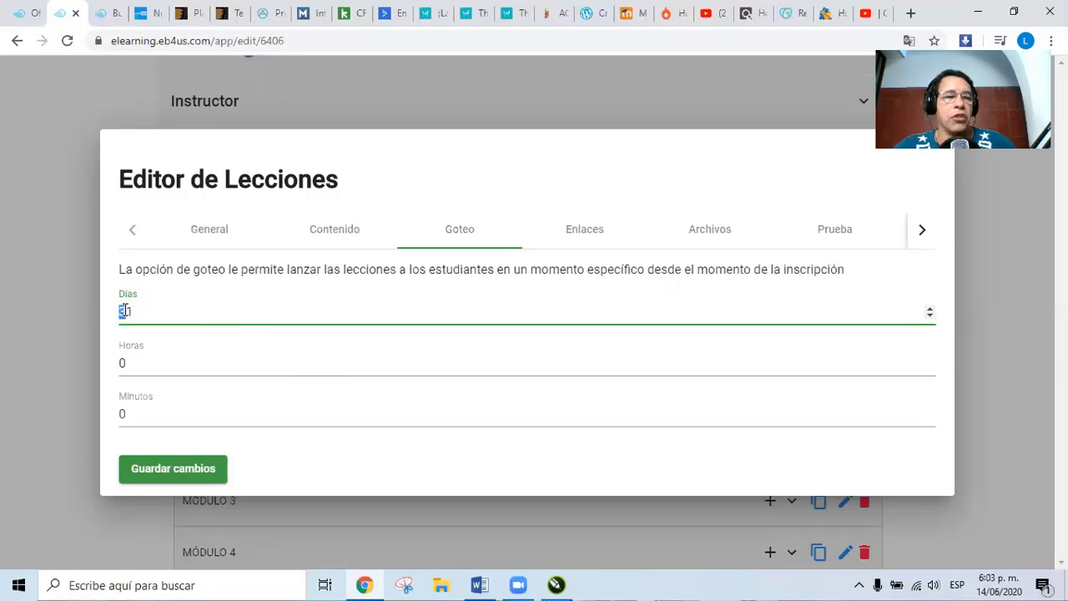
pyautogui.write('6')
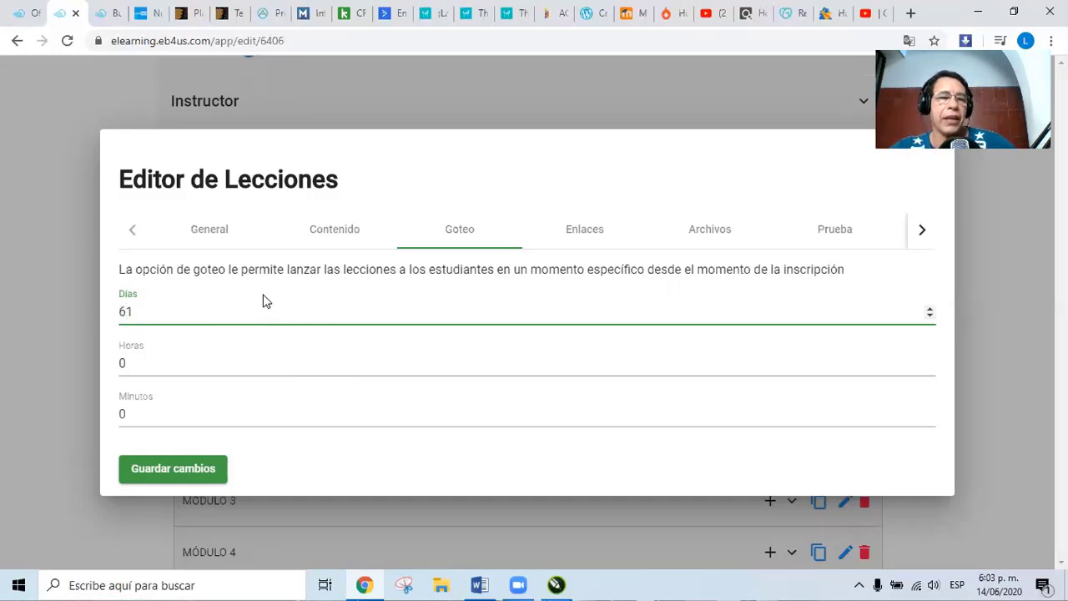
pyautogui.doubleClick(149, 313)
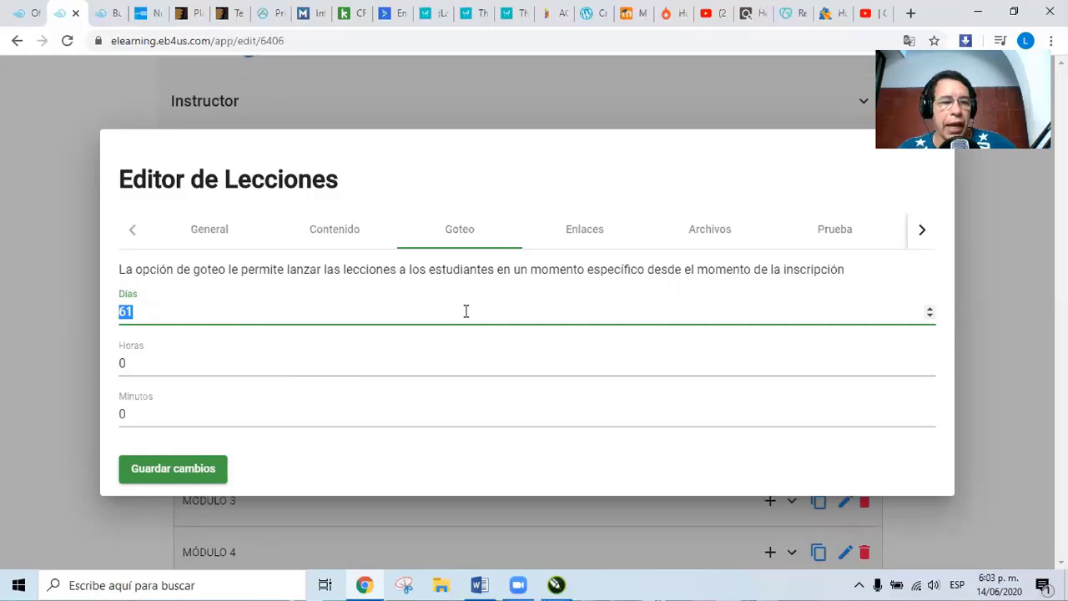
pyautogui.write('0')
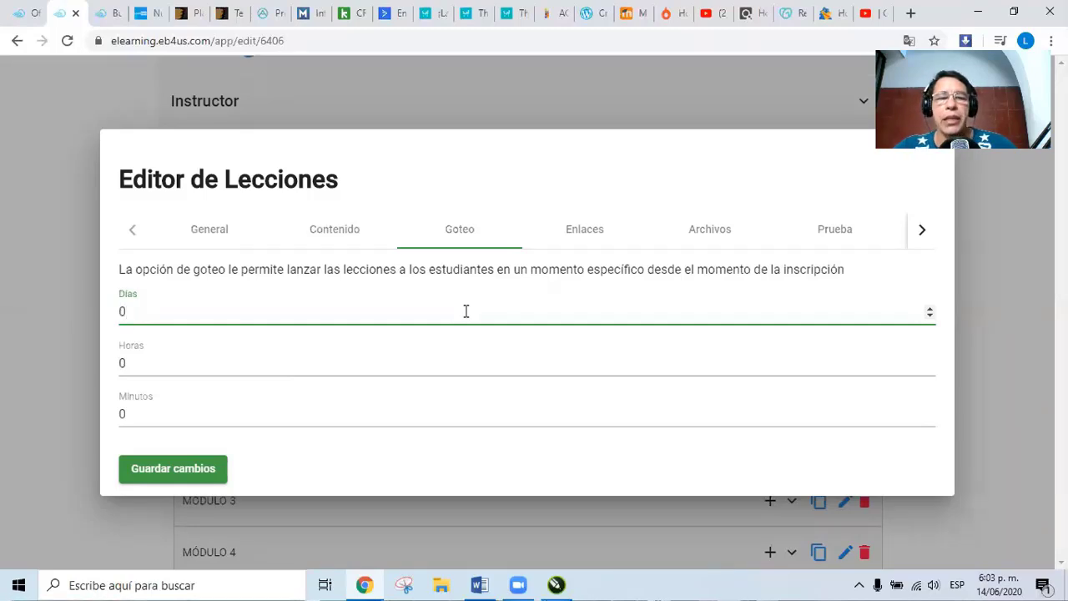
pyautogui.click(586, 238)
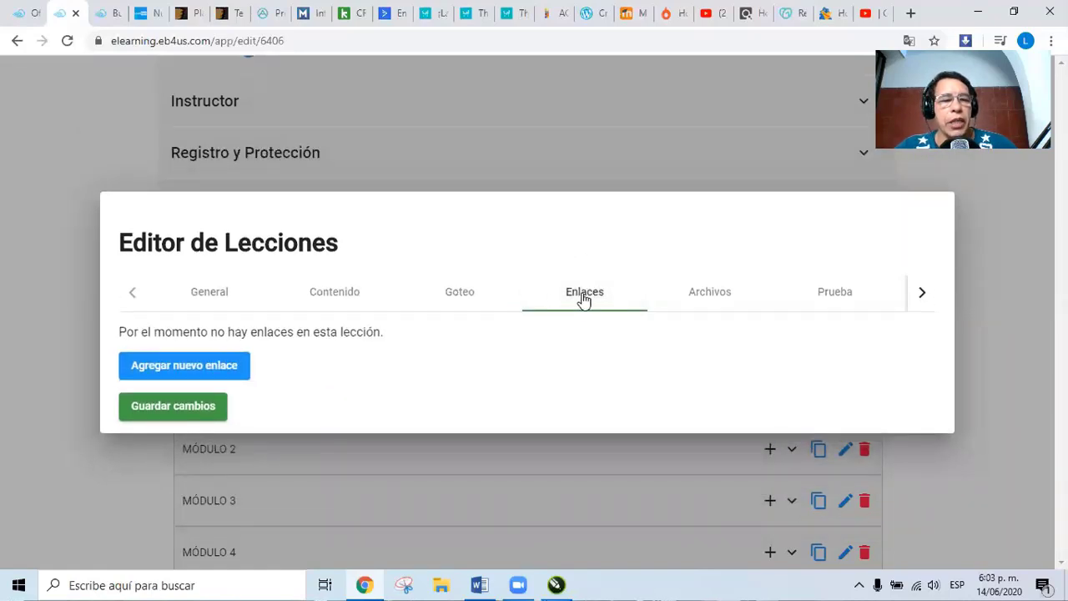
pyautogui.click(192, 368)
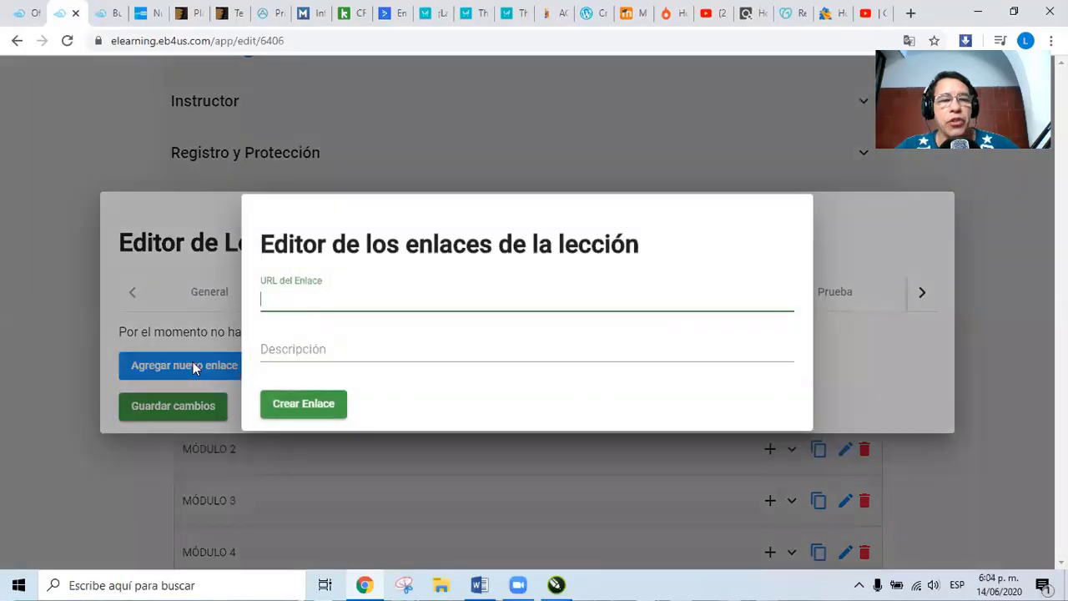
pyautogui.click(392, 12)
pyautogui.moveTo(223, 42); pyautogui.dragTo(114, 41)
pyautogui.hotkey('ctrl', 'c')
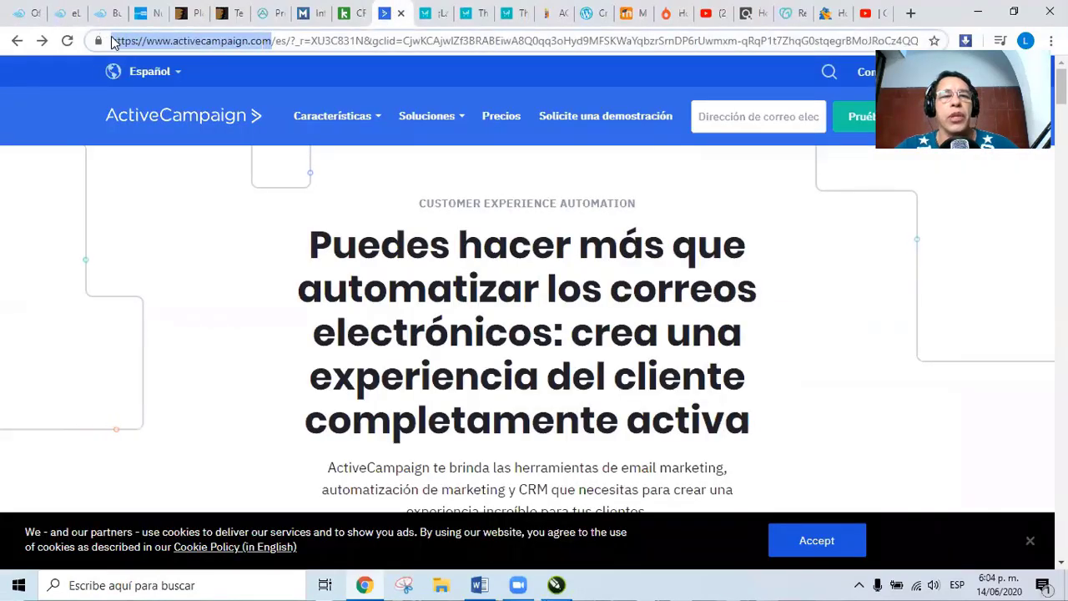
pyautogui.rightClick(155, 42)
pyautogui.click(186, 124)
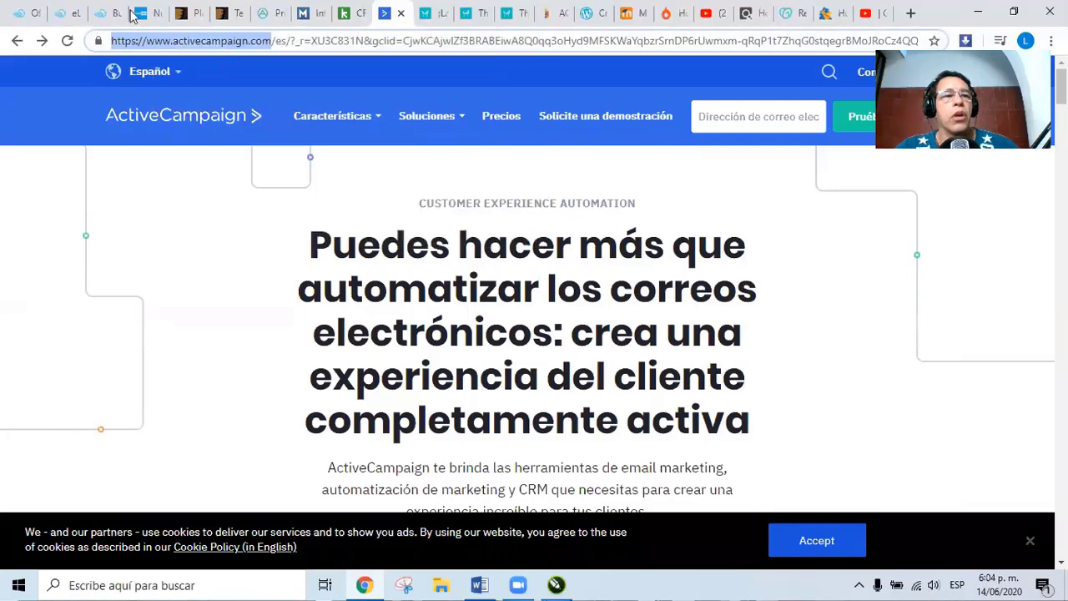
pyautogui.click(66, 12)
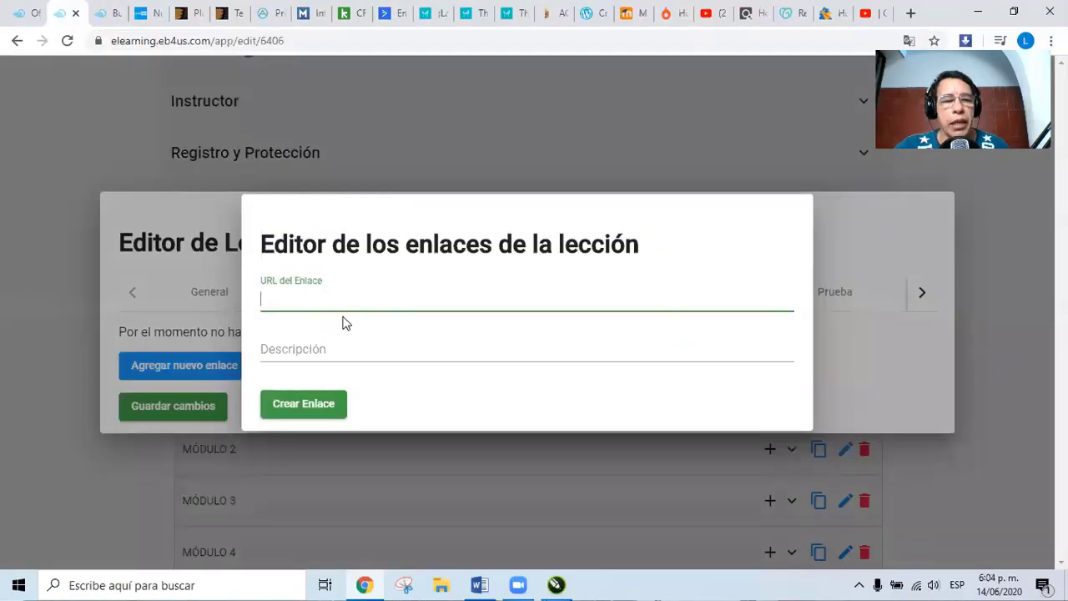
pyautogui.hotkey('ctrl', 'v')
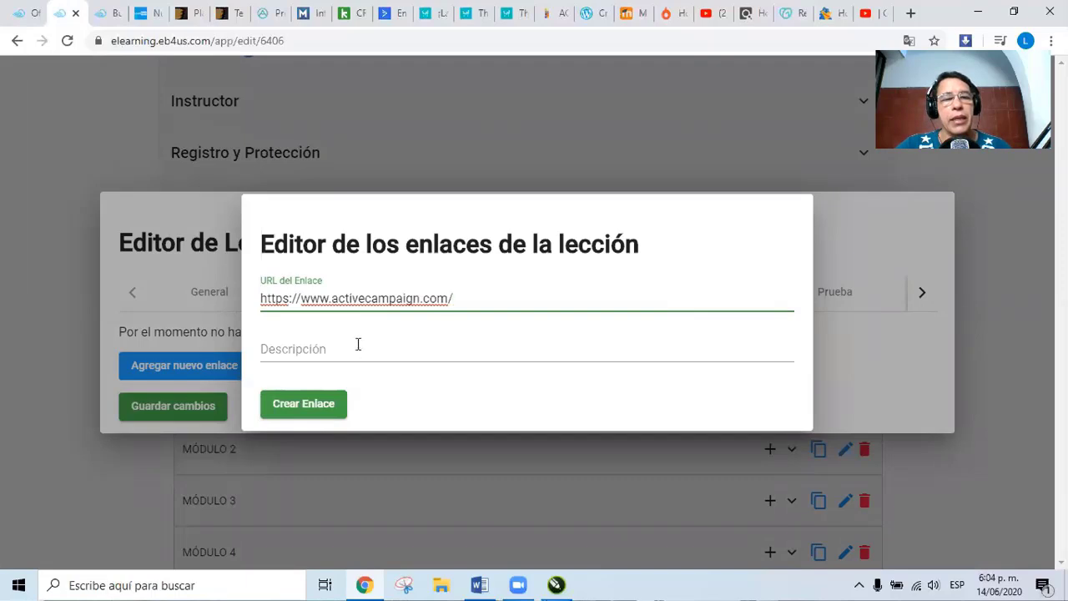
pyautogui.click(360, 349)
pyautogui.write('aCA')
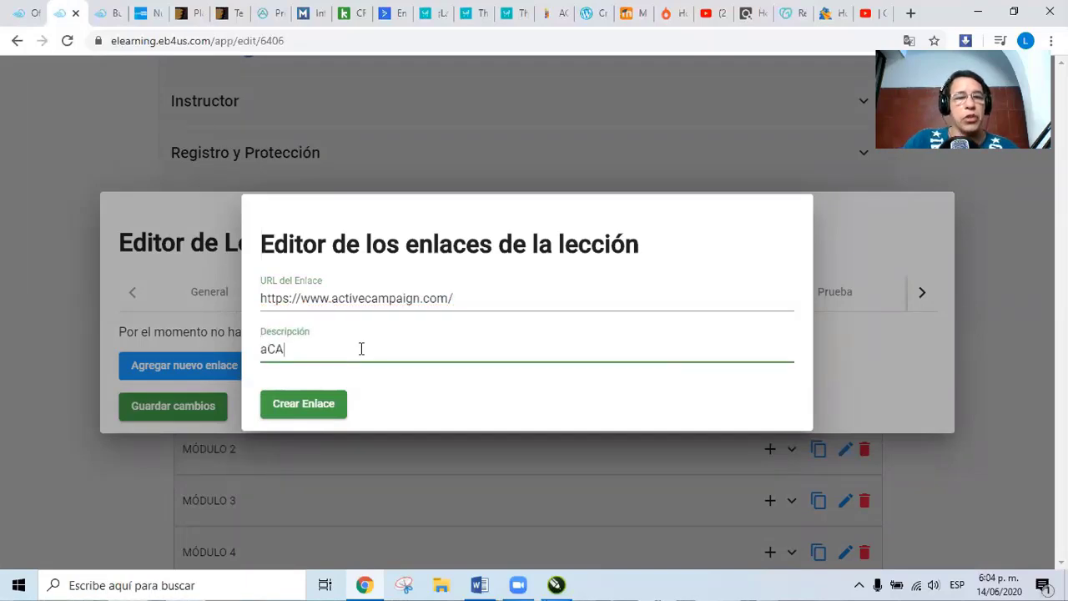
pyautogui.press('BackSpace')
pyautogui.write('Ac')
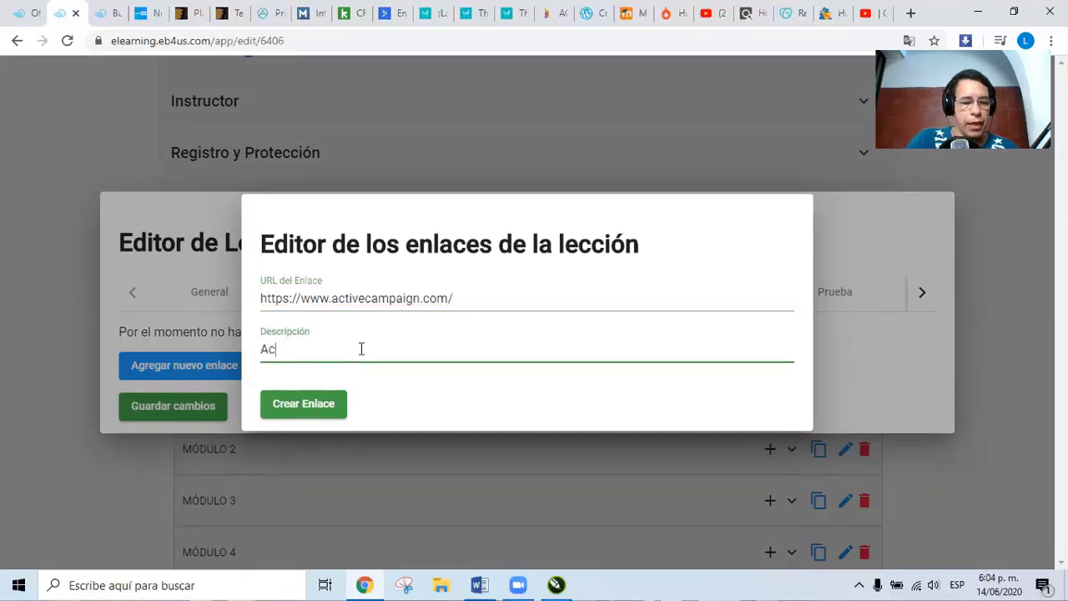
pyautogui.write('tive Campaing')
pyautogui.click(316, 413)
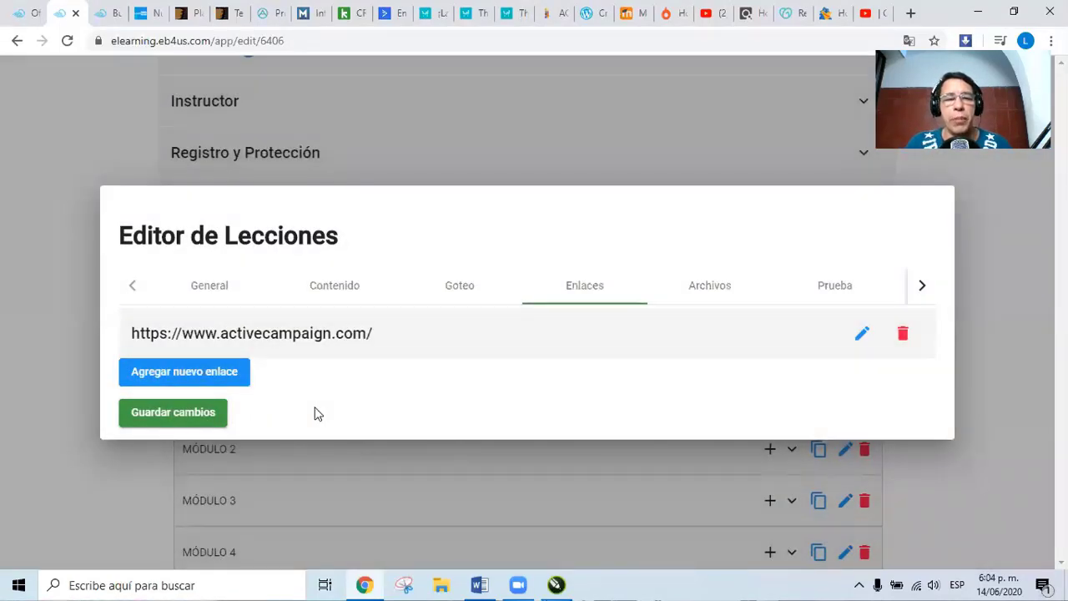
# Review the lesson's YouTube video content and its list of links
pyautogui.click(328, 290)
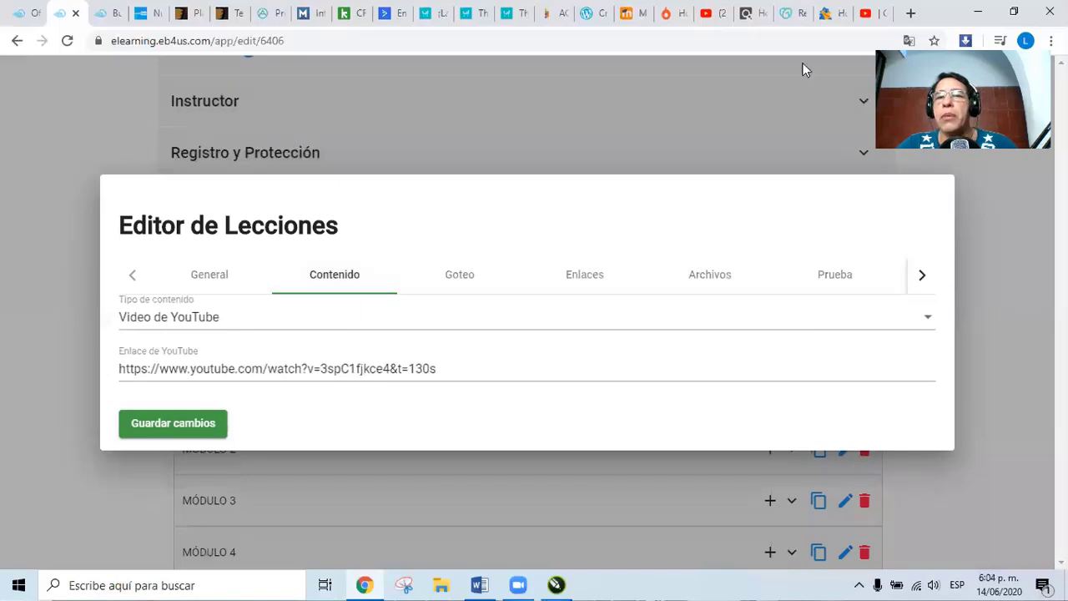
pyautogui.click(871, 13)
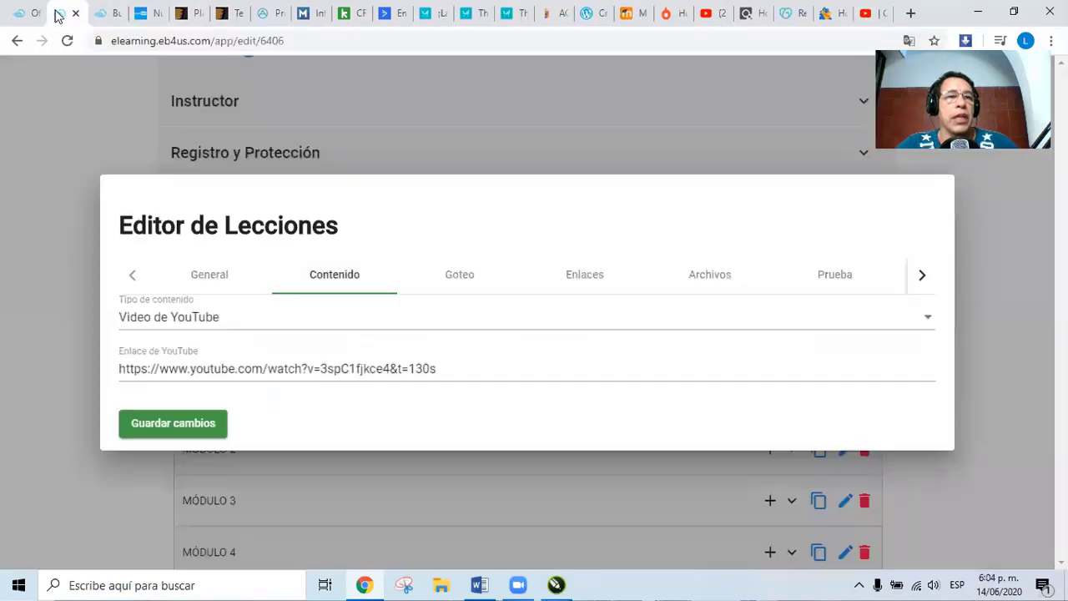
pyautogui.click(58, 13)
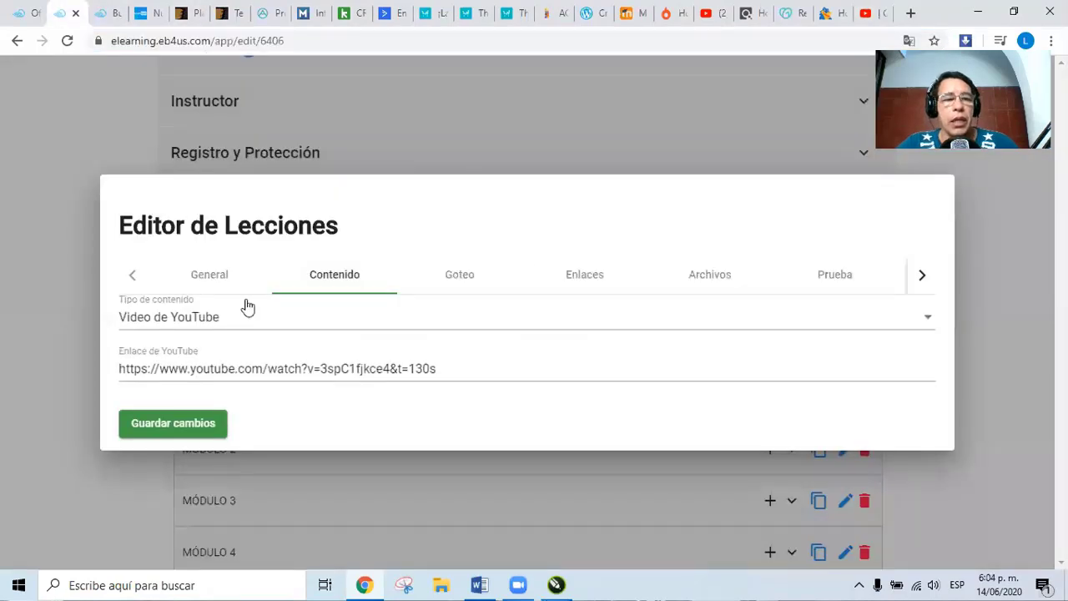
pyautogui.click(590, 277)
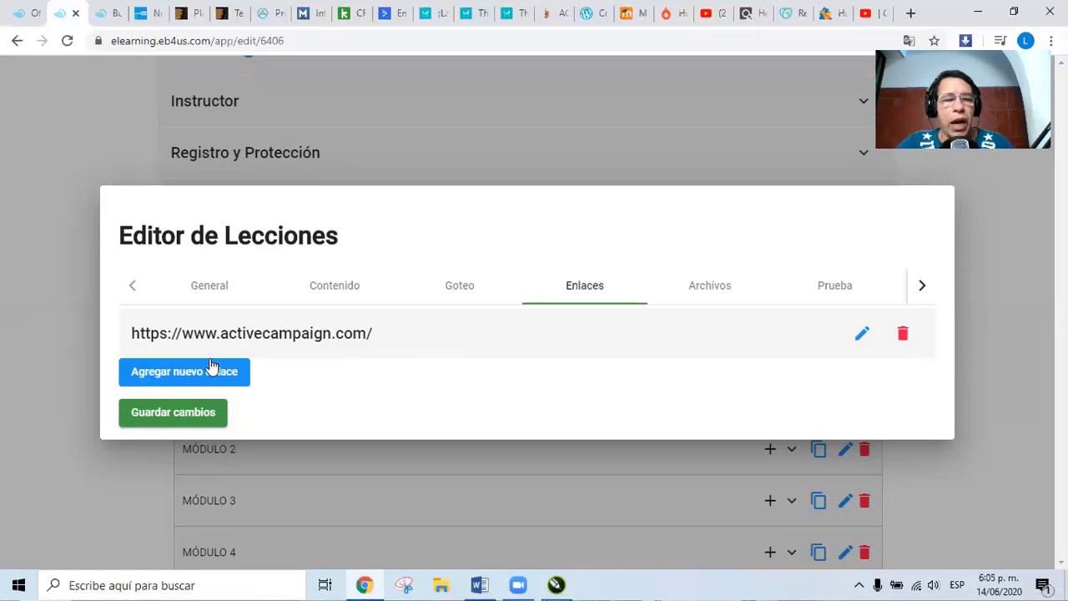
# Start a new file for the lesson and upload the Word document "Web Plan Emprendedor" from the Desktop (Escritorio)
pyautogui.click(710, 292)
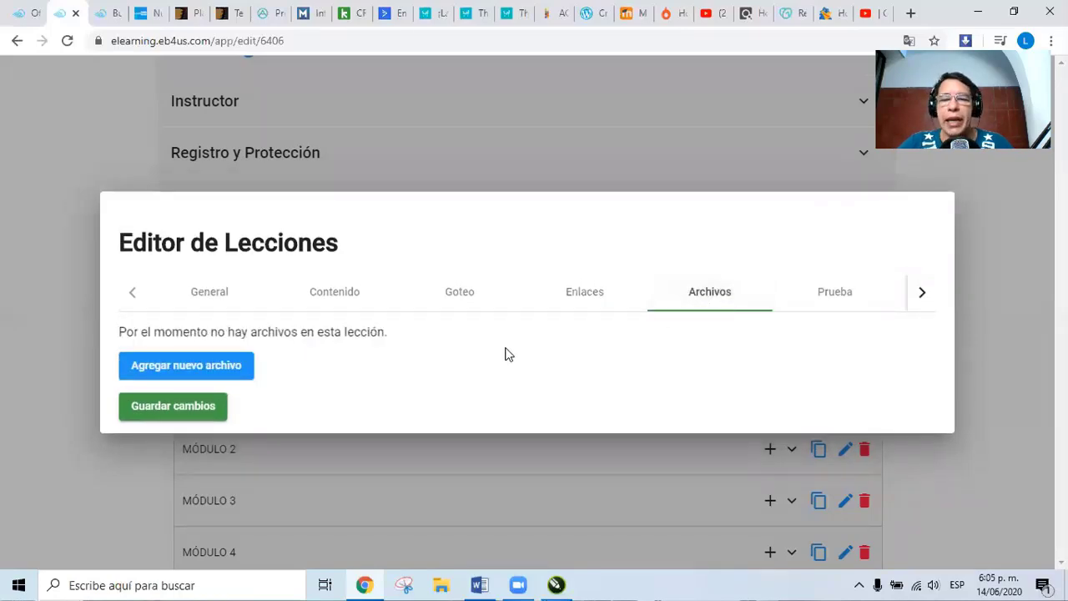
pyautogui.click(193, 373)
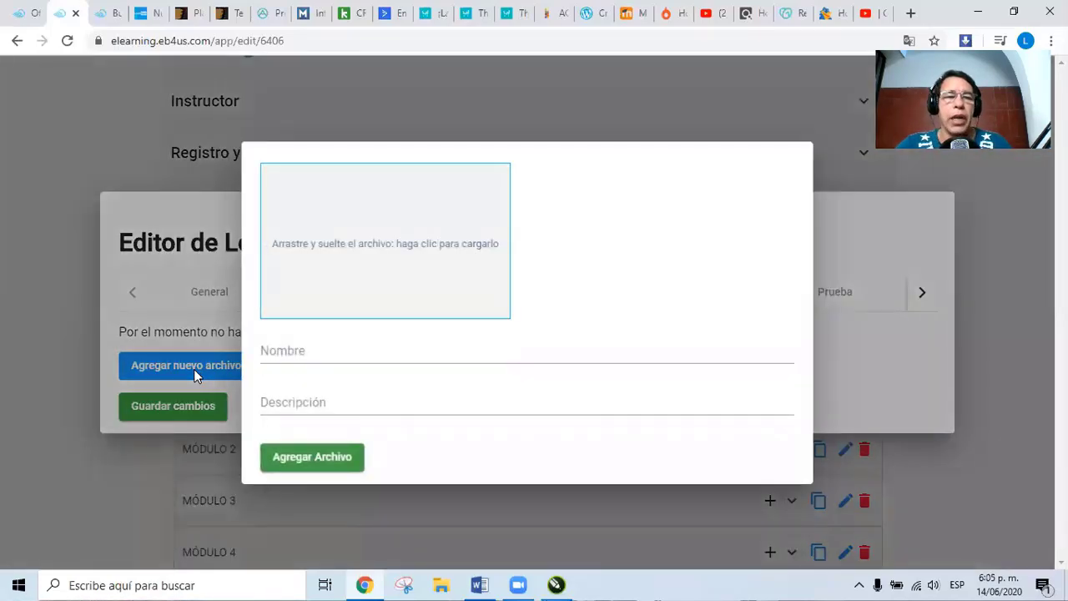
pyautogui.click(389, 249)
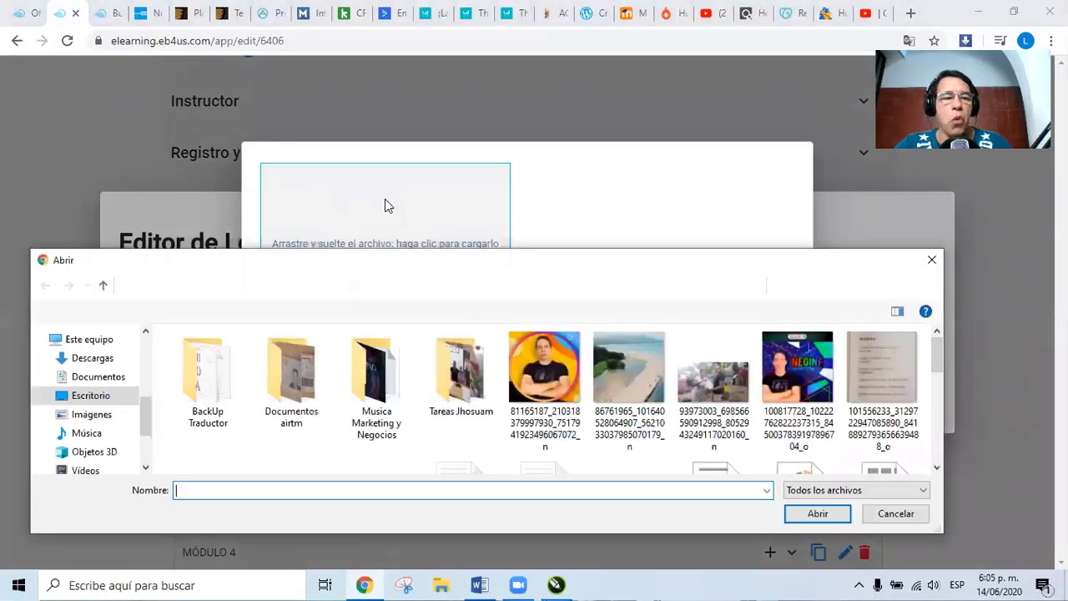
pyautogui.scroll(-6, 602, 385)
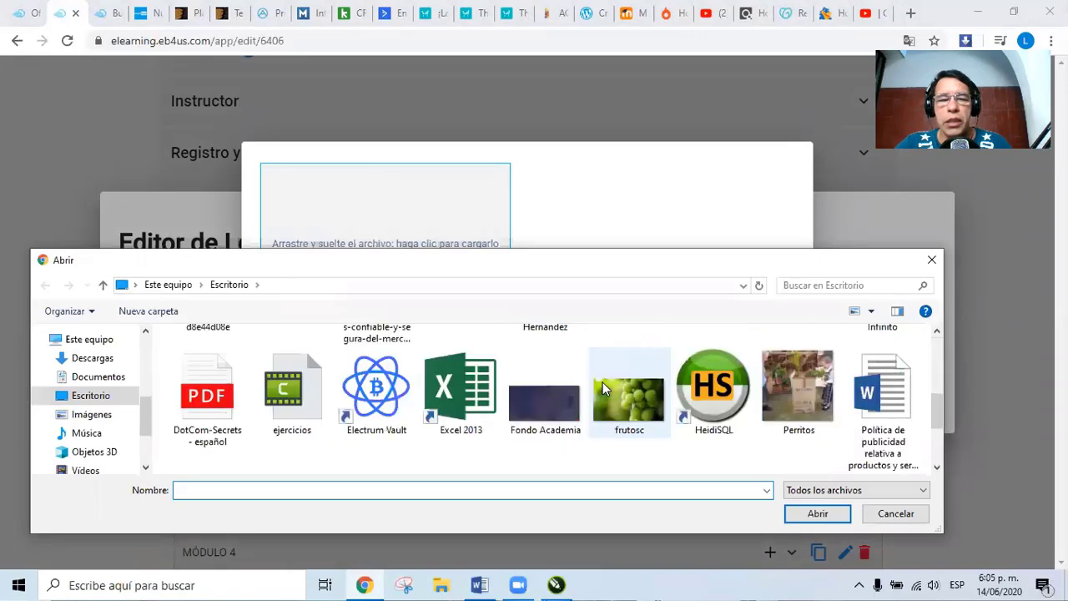
pyautogui.scroll(3, 602, 385)
pyautogui.scroll(-3, 601, 386)
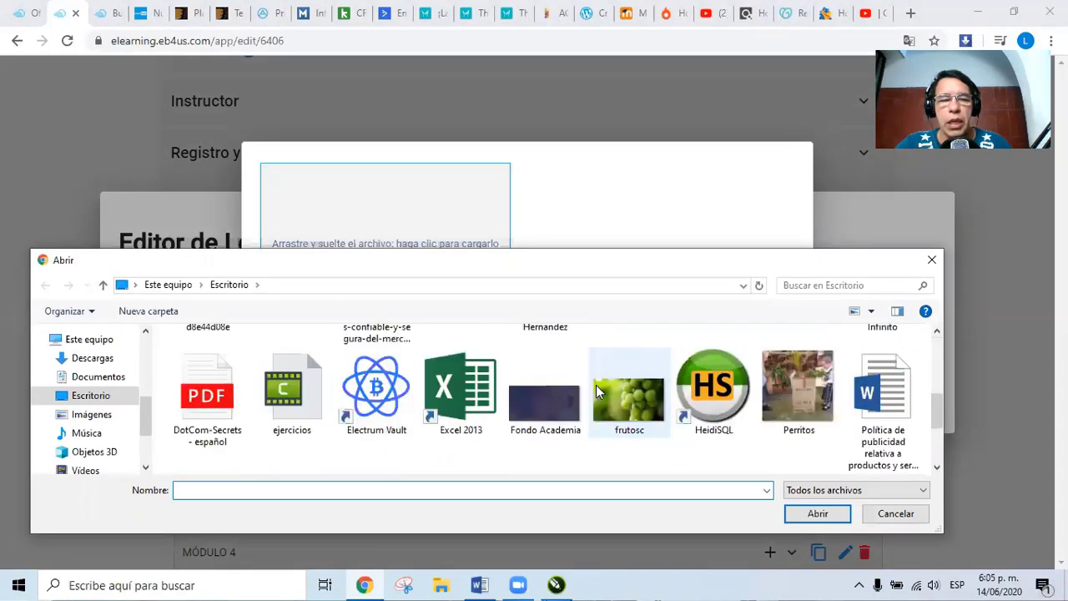
pyautogui.scroll(-3, 595, 385)
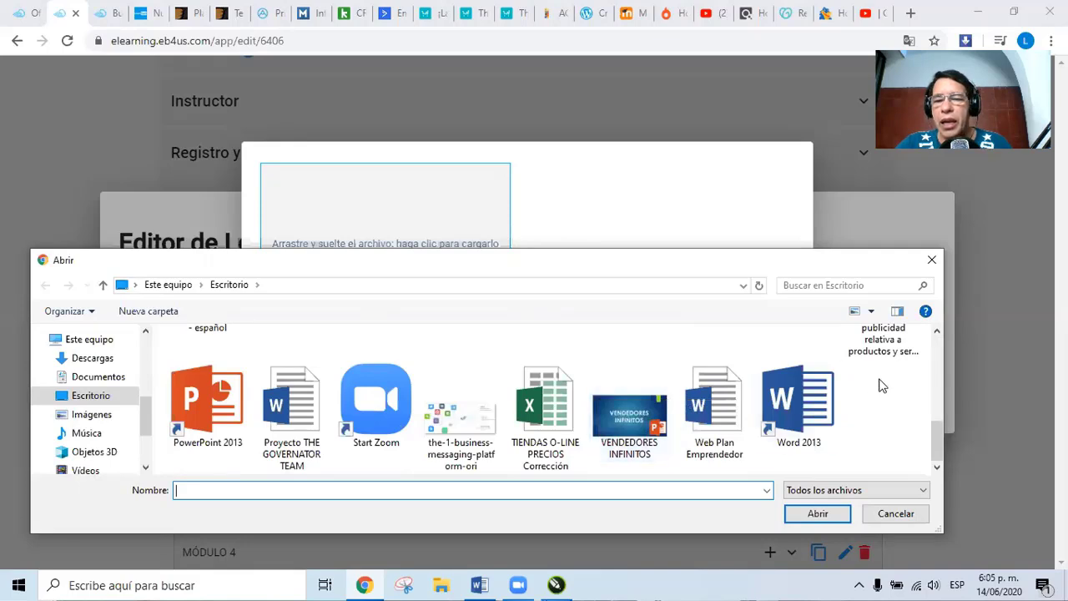
pyautogui.click(719, 427)
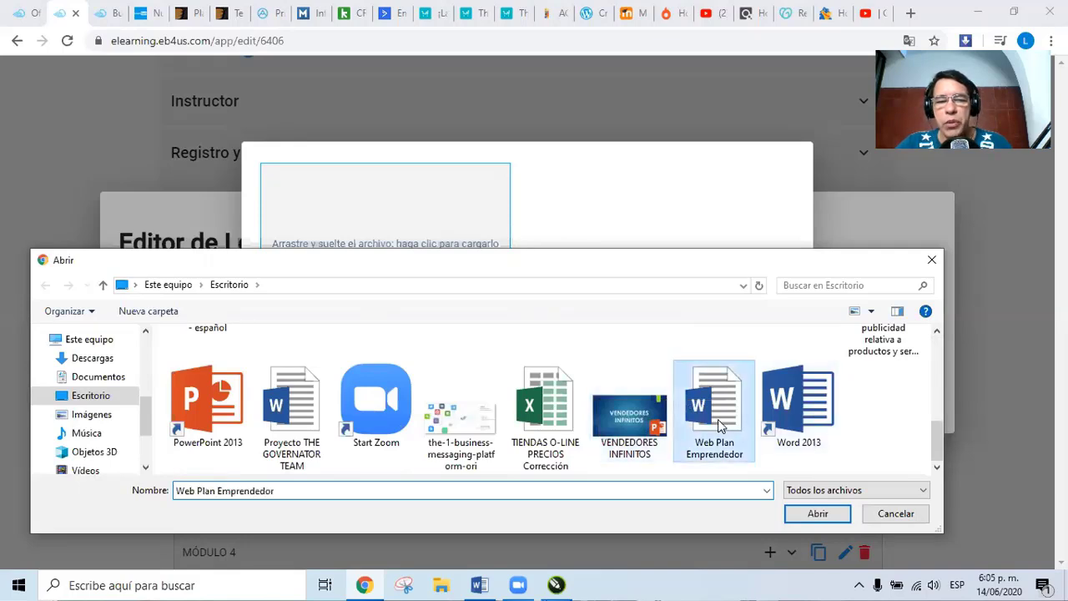
pyautogui.click(808, 517)
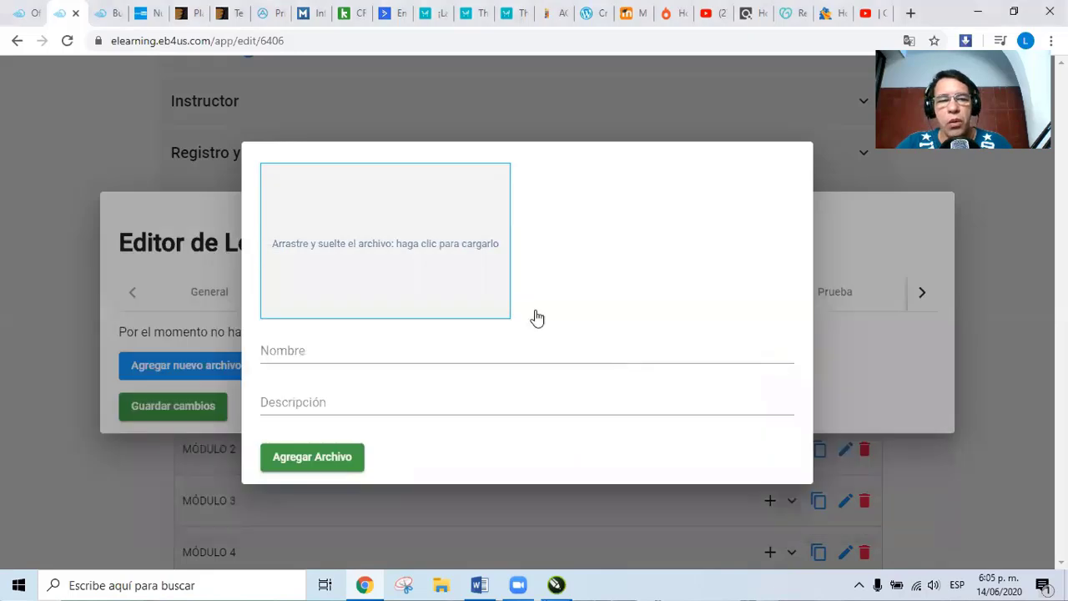
# Give the uploaded document the description "Web Emprendedor" and add it to the lesson
pyautogui.click(319, 402)
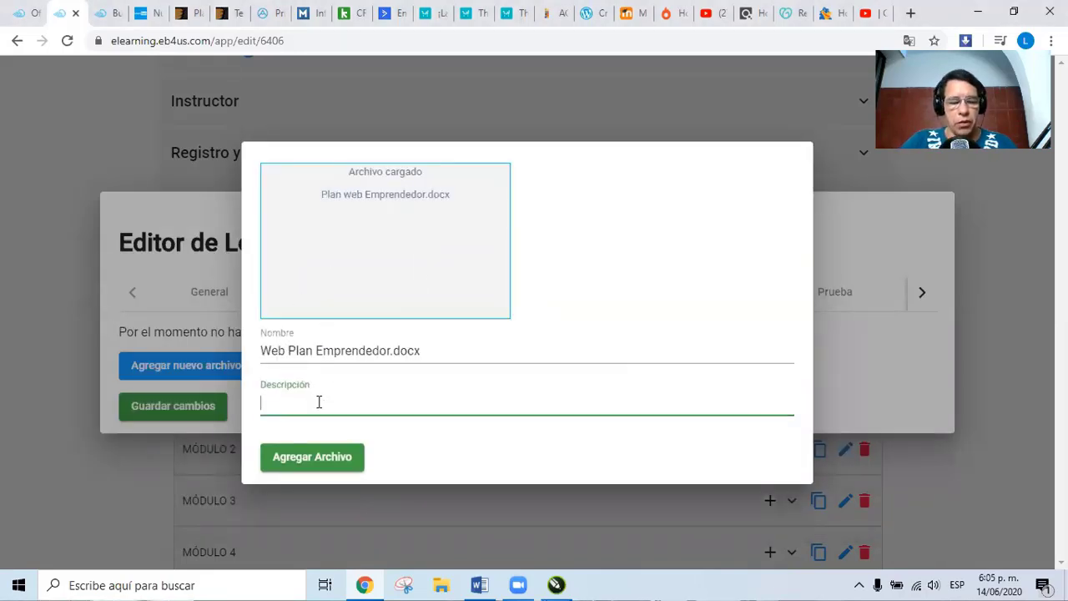
pyautogui.write('Web Empr')
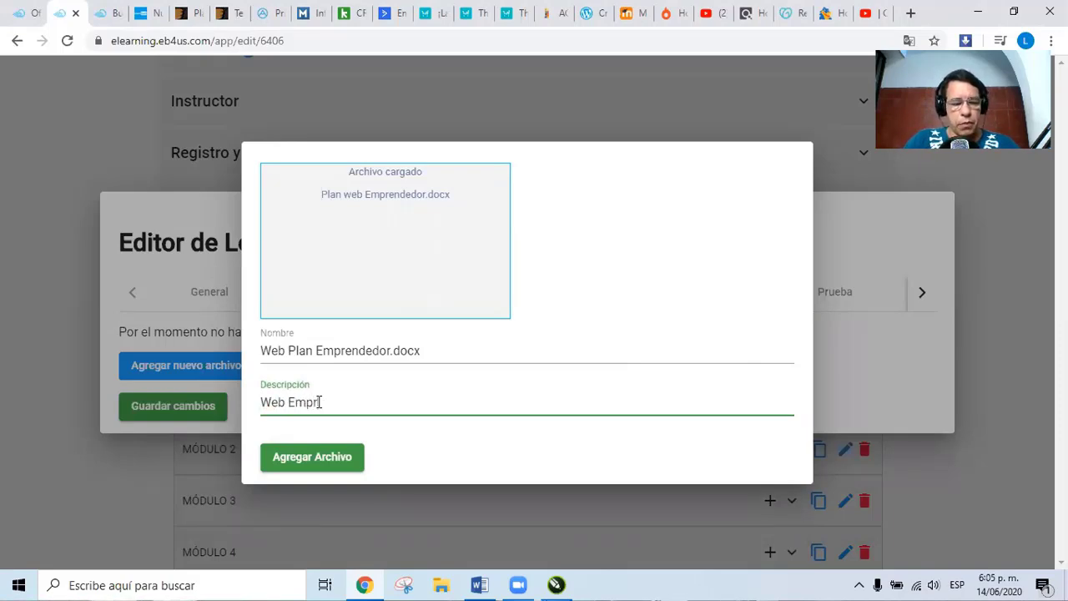
pyautogui.write('endedor')
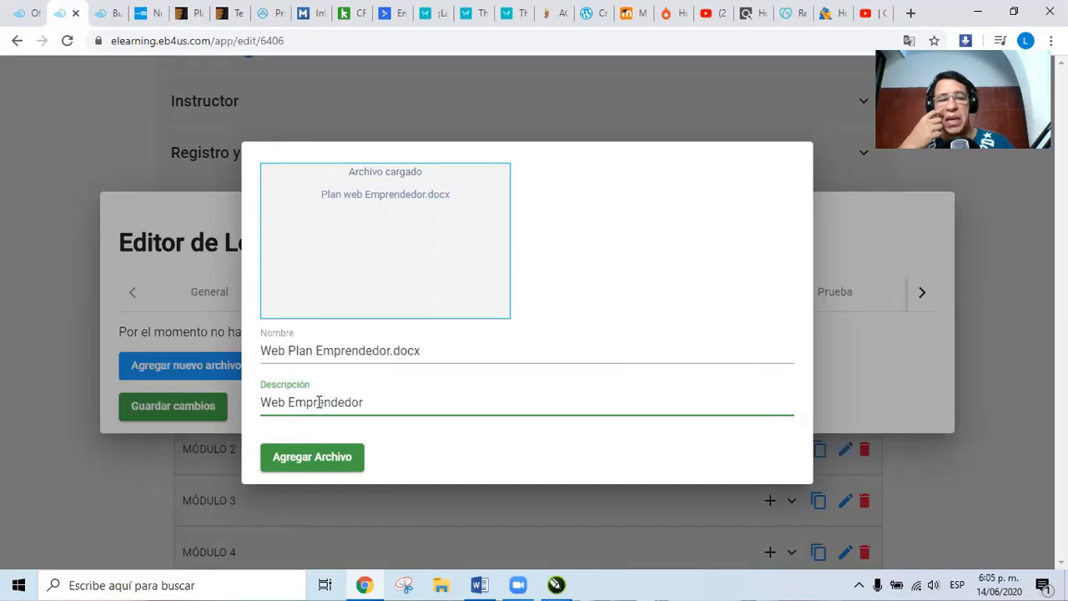
pyautogui.click(316, 459)
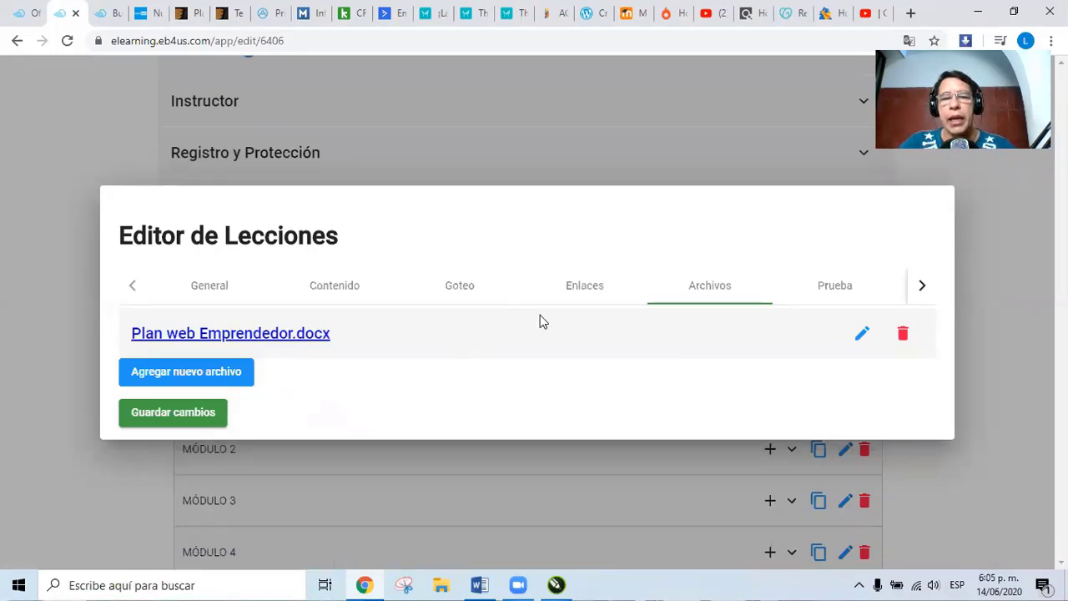
# In the lesson's test settings, try scoring by the number of correct answers and return to scoring by percentage of correct answers
pyautogui.click(833, 289)
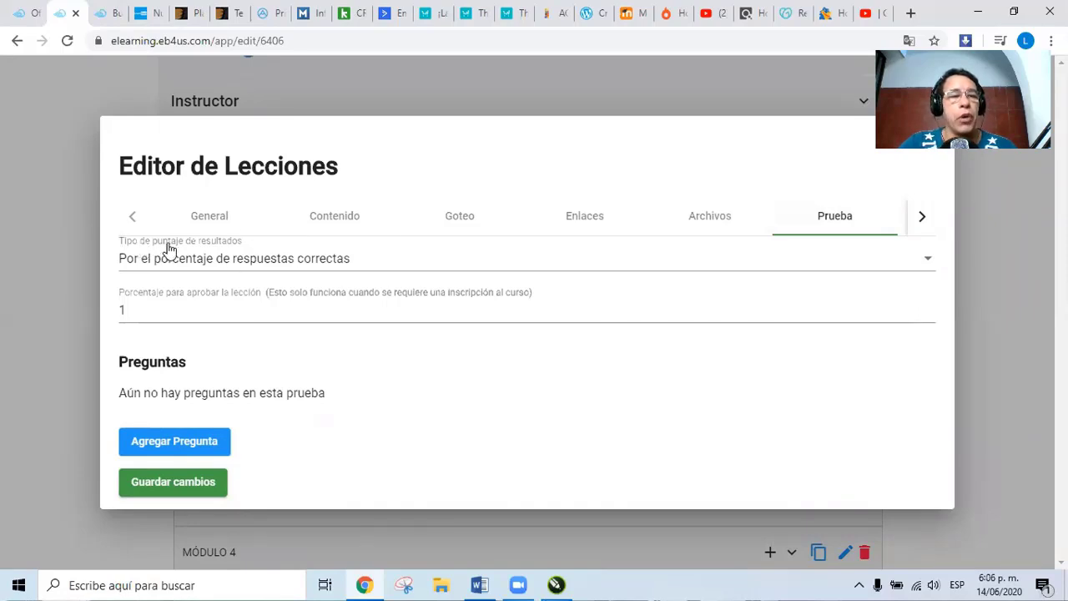
pyautogui.click(229, 265)
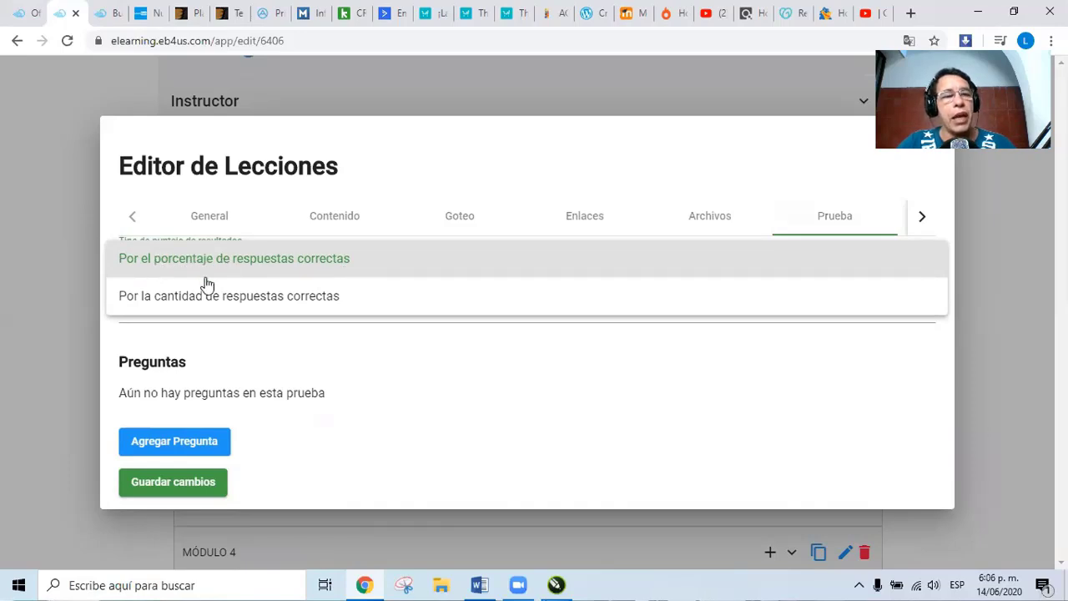
pyautogui.click(198, 305)
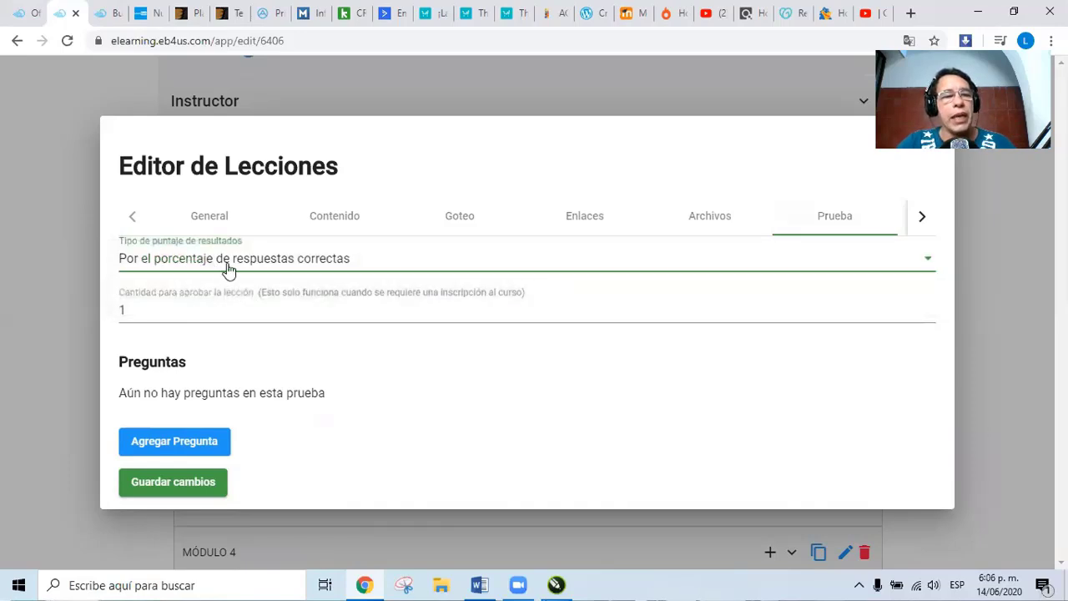
pyautogui.click(230, 267)
pyautogui.click(206, 267)
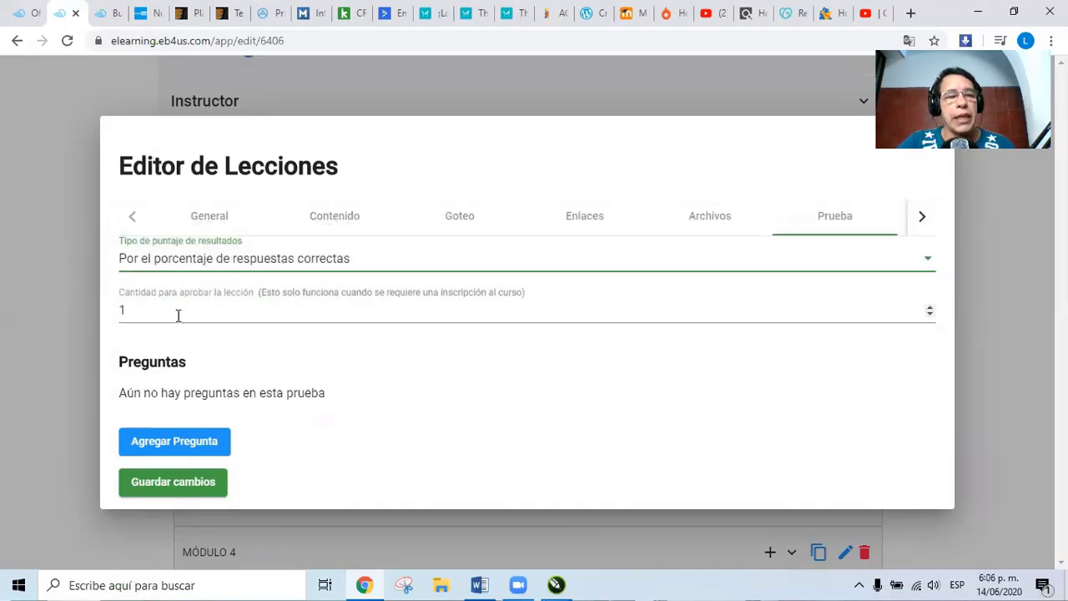
pyautogui.click(185, 267)
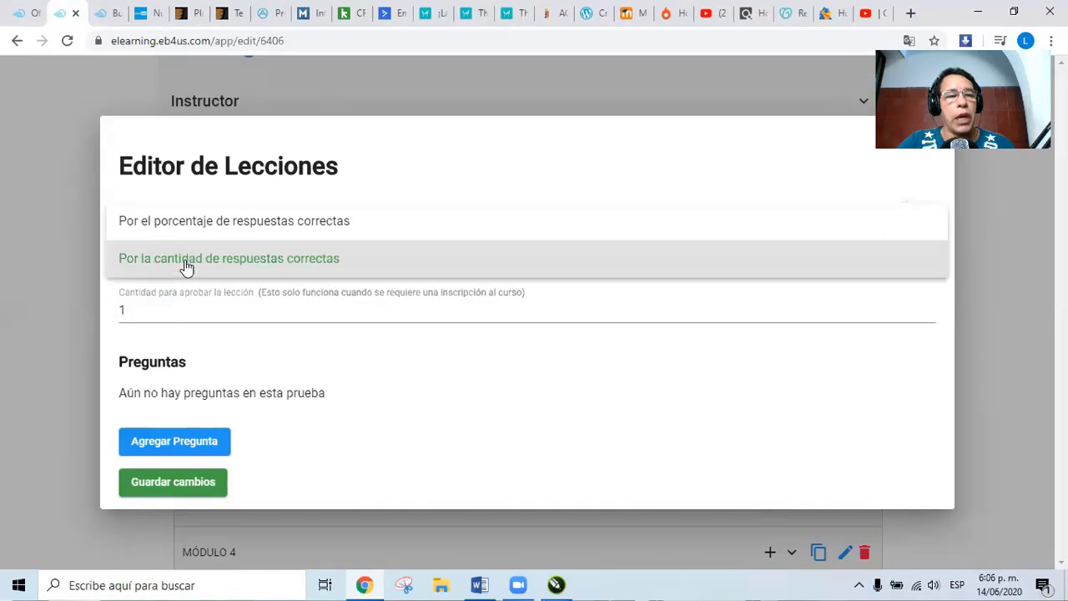
pyautogui.click(241, 223)
# Try 90 as the percentage needed to pass the lesson and set it to 70
pyautogui.moveTo(142, 308); pyautogui.dragTo(109, 311)
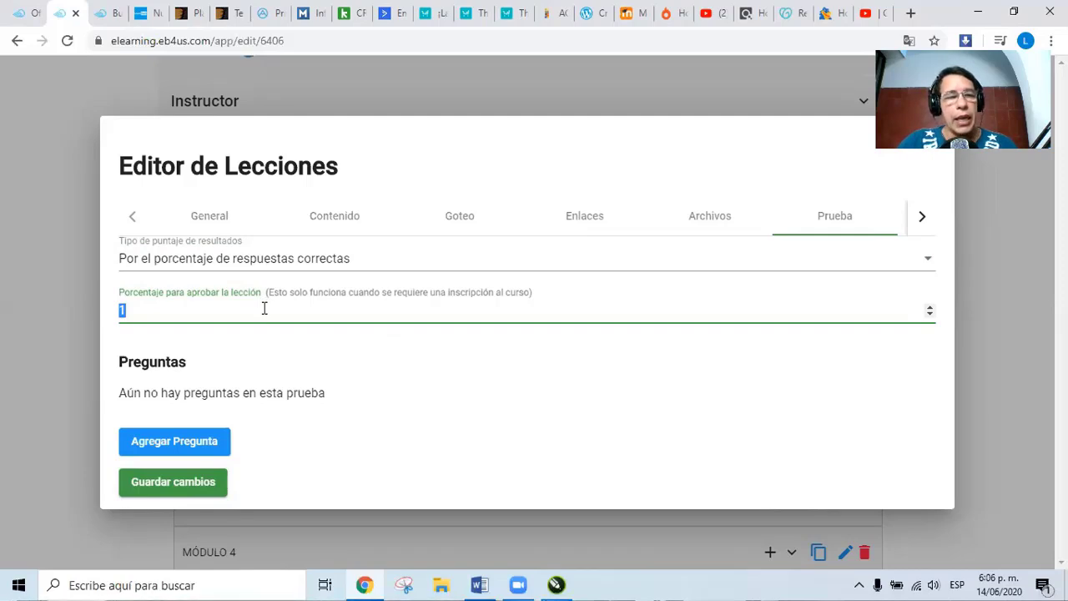
pyautogui.write('90')
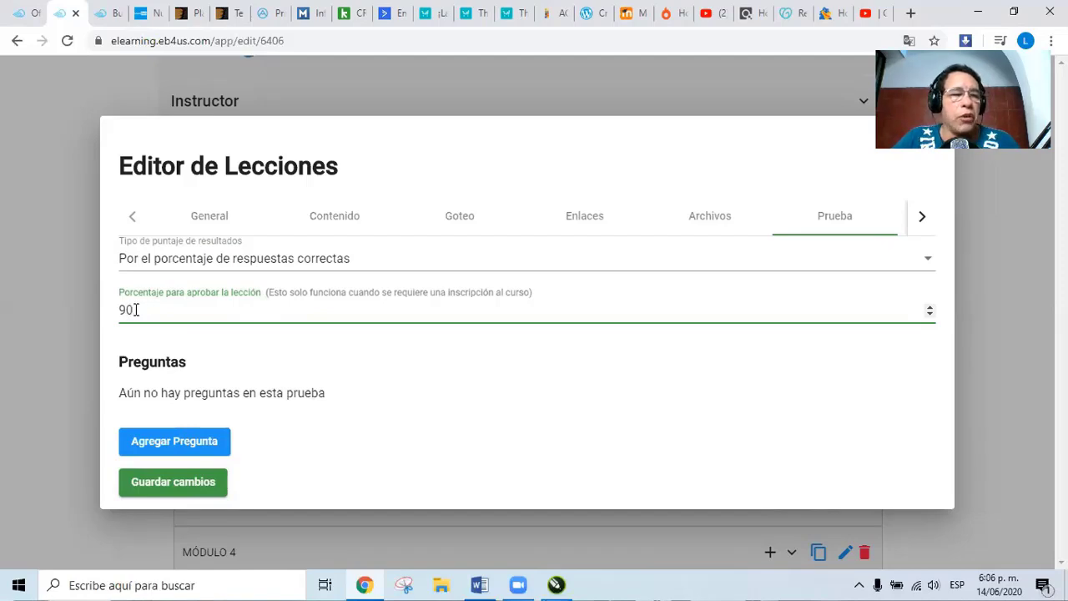
pyautogui.moveTo(134, 309); pyautogui.dragTo(122, 309)
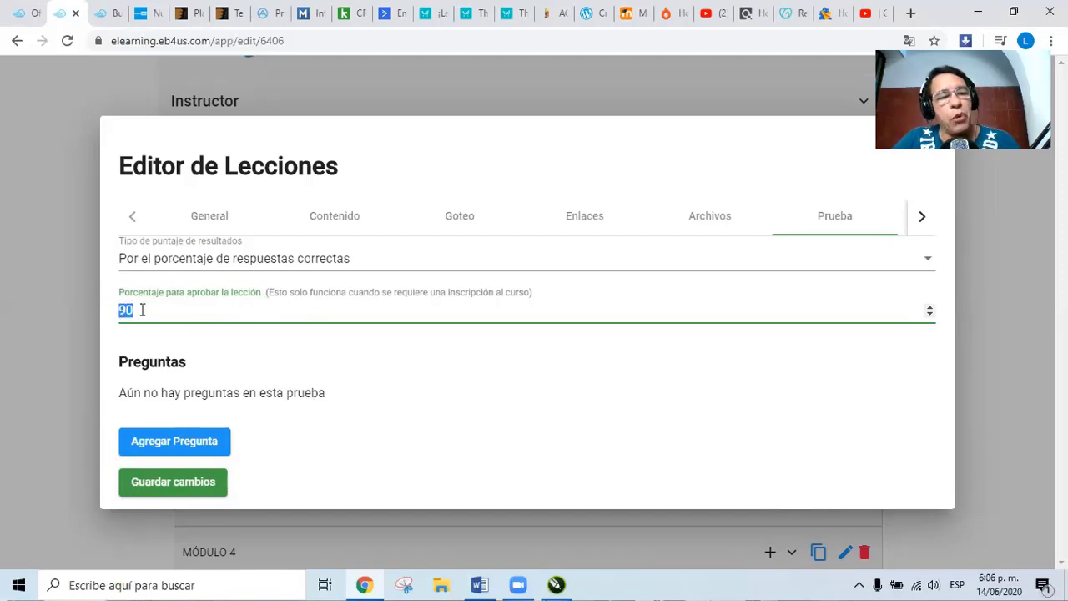
pyautogui.click(123, 311)
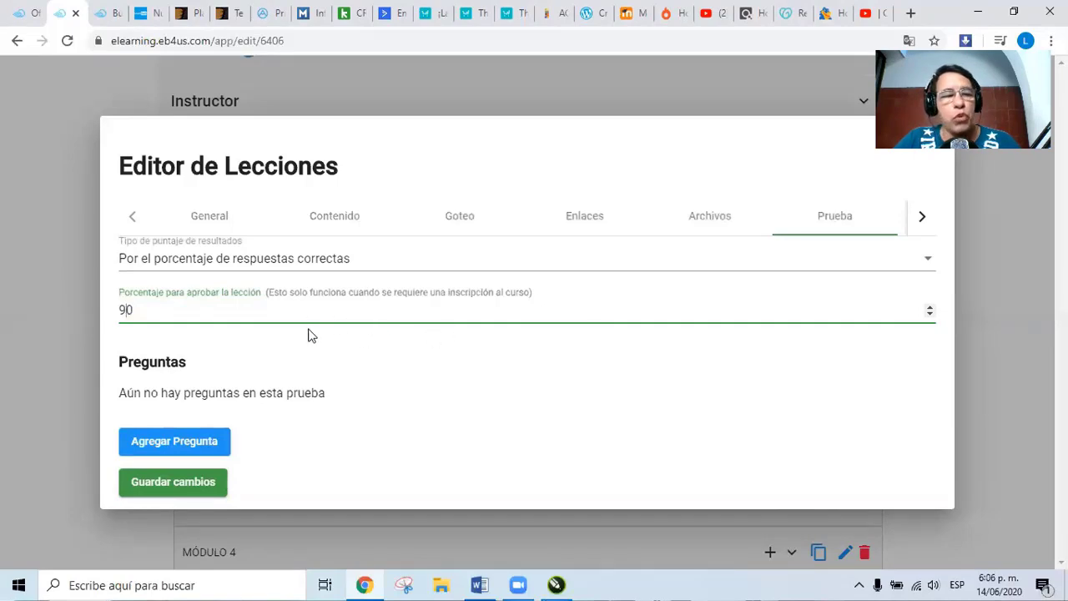
pyautogui.moveTo(119, 310); pyautogui.dragTo(130, 311)
pyautogui.write('70')
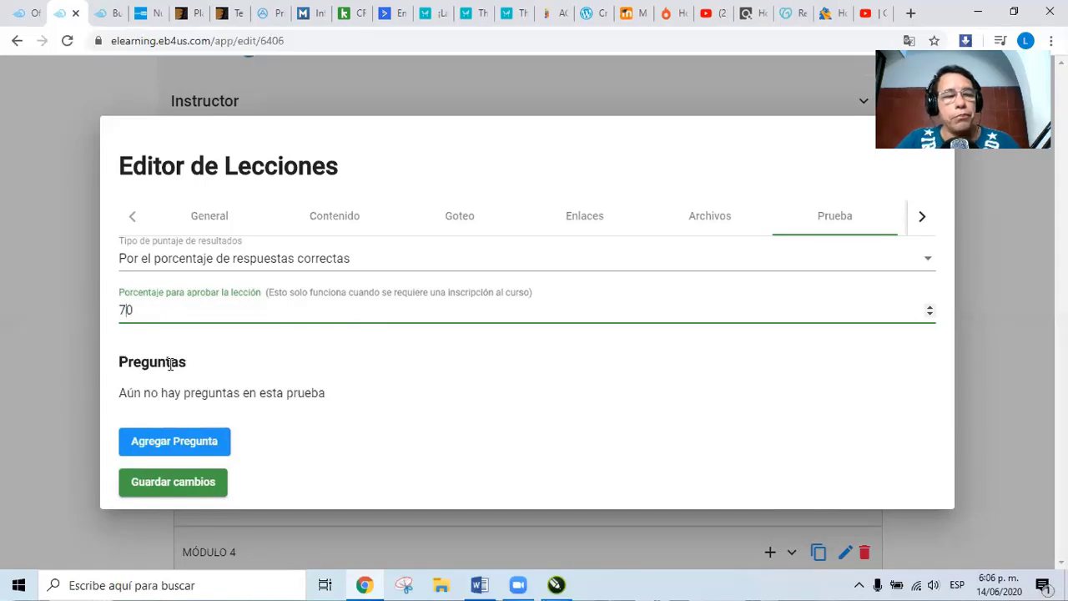
# Start a new test question, try the available question types and choose Verdadero / Falso
pyautogui.click(187, 445)
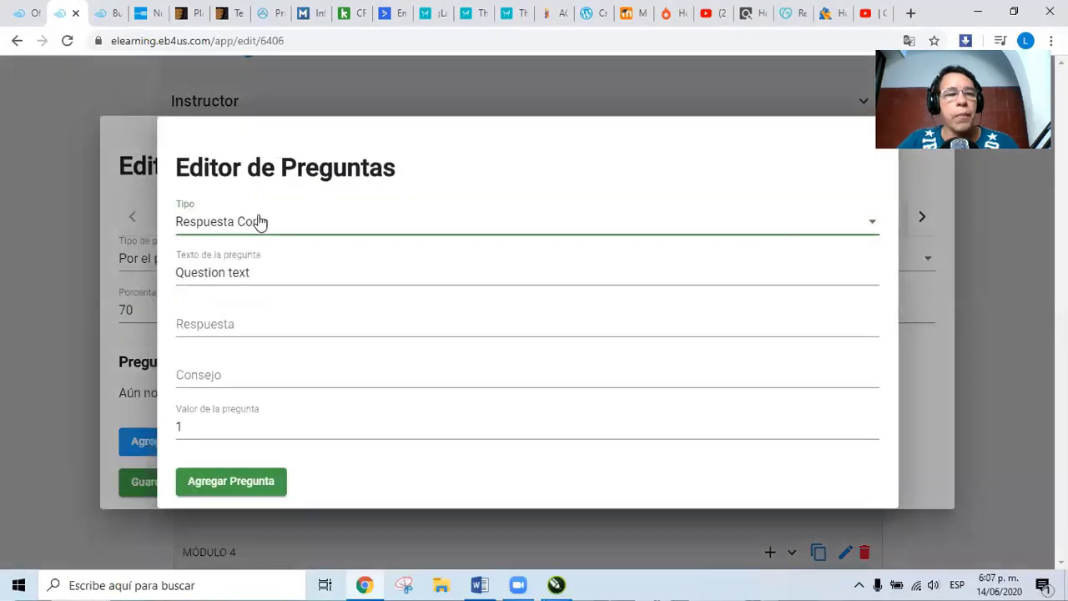
pyautogui.click(274, 229)
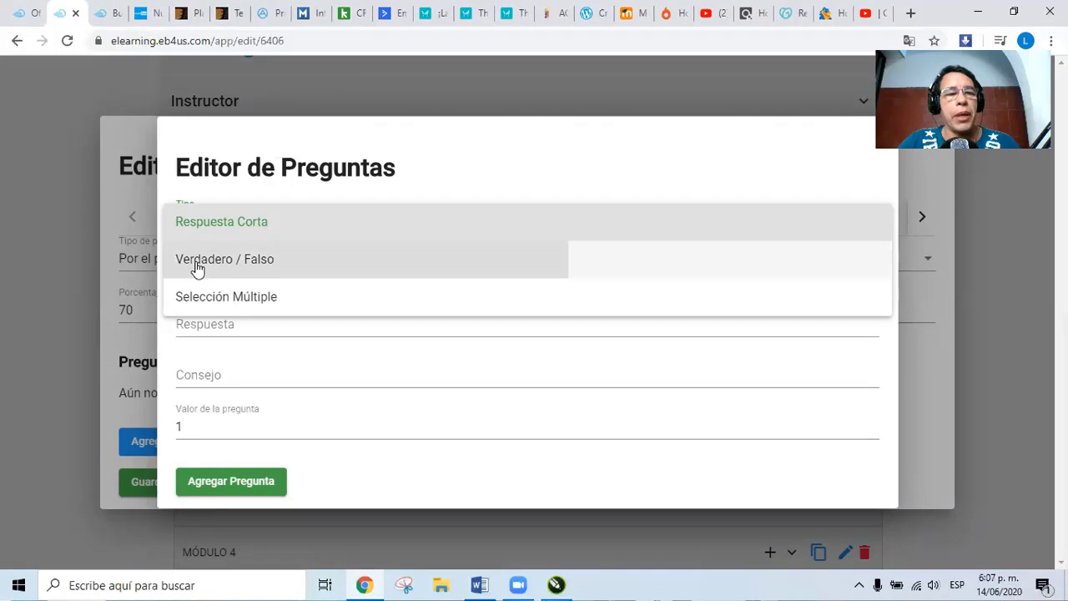
pyautogui.click(198, 265)
pyautogui.click(309, 232)
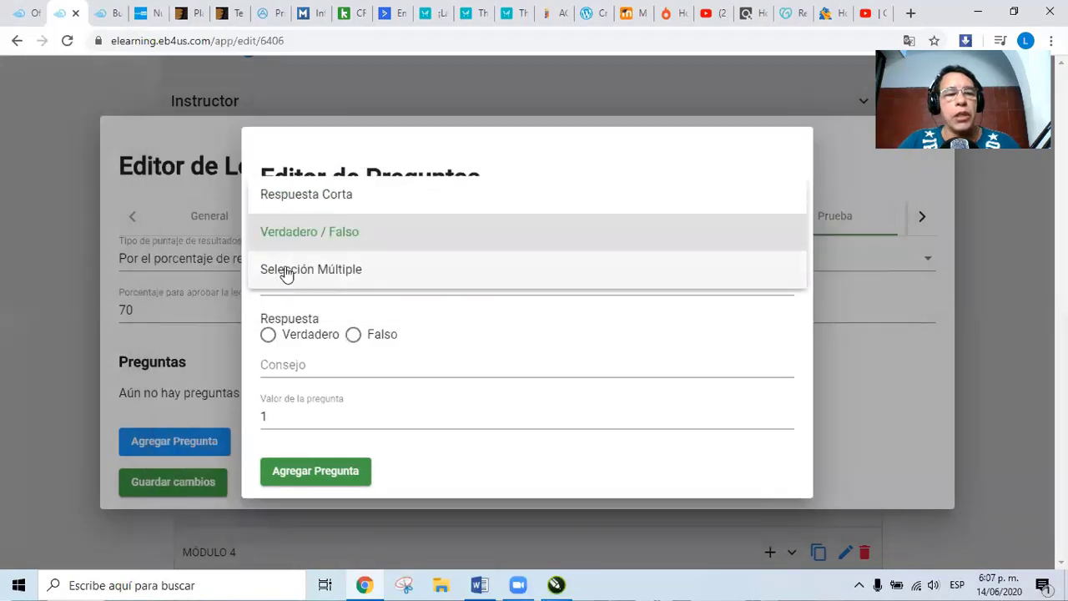
pyautogui.click(292, 268)
pyautogui.click(326, 236)
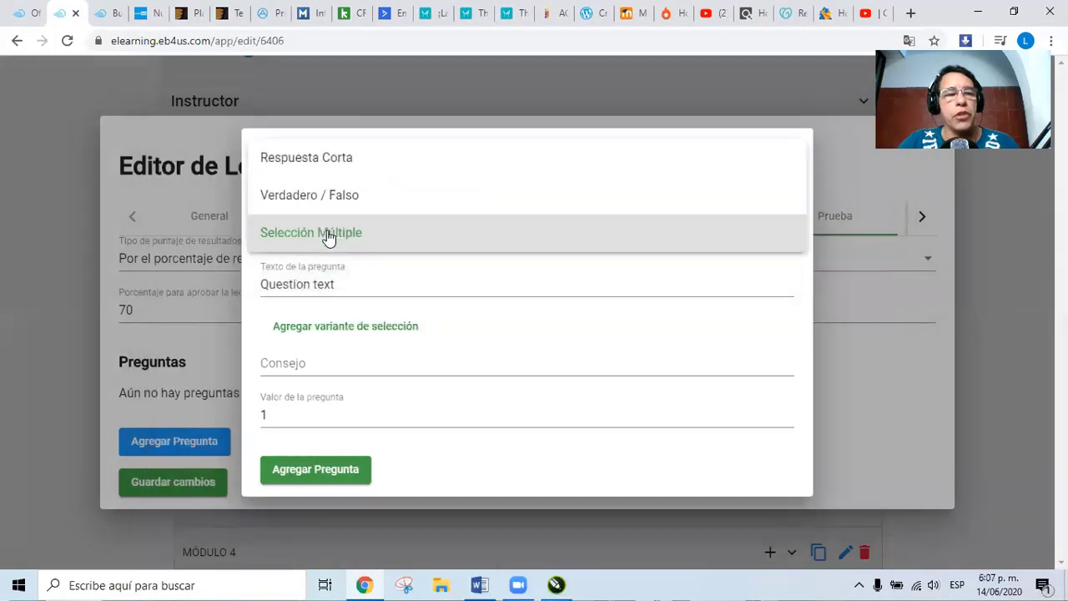
pyautogui.click(324, 197)
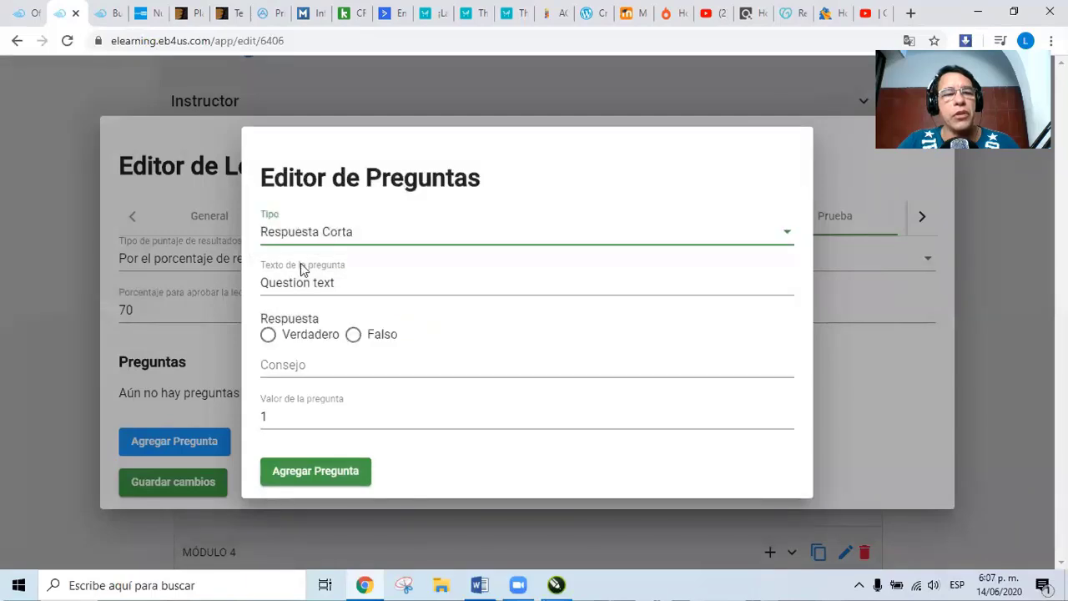
# Set the question text to "Este curso es de Marketing" and mark Verdadero as the correct answer
pyautogui.moveTo(333, 285); pyautogui.dragTo(257, 293)
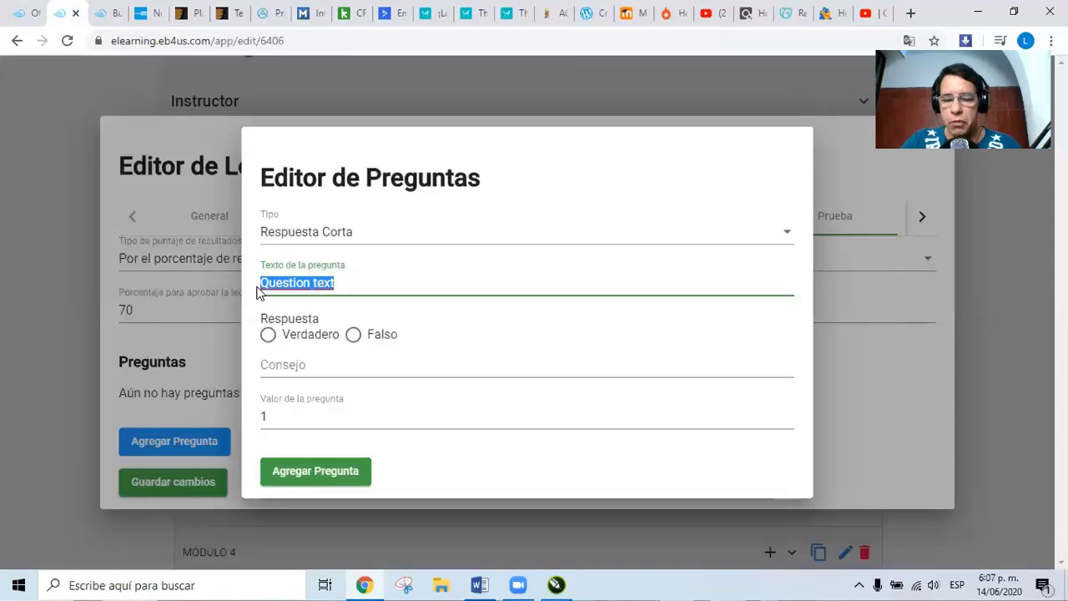
pyautogui.write('es')
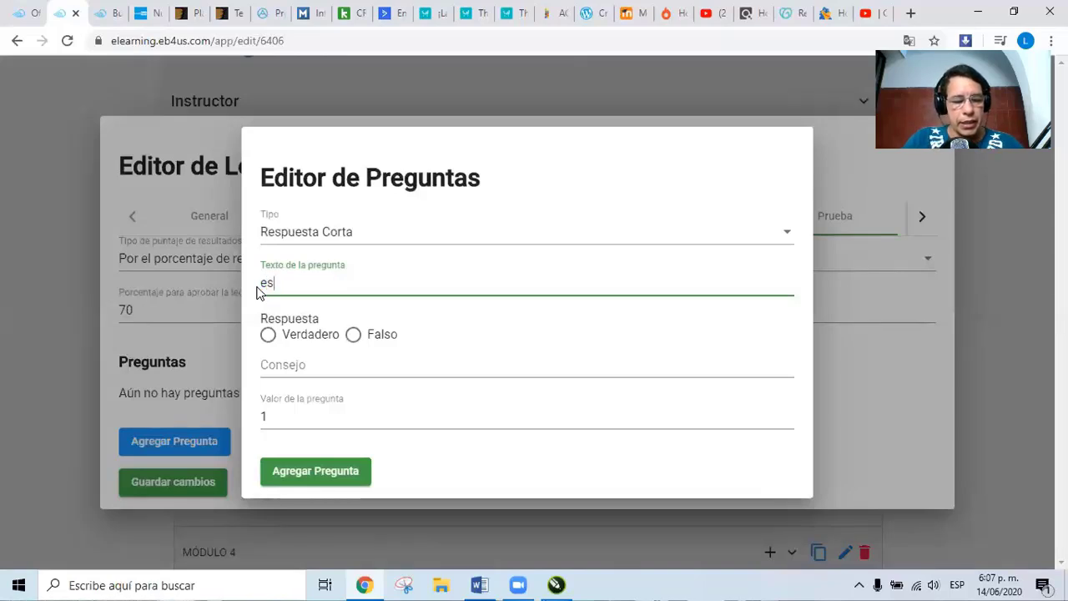
pyautogui.write('te curso es de Marketing')
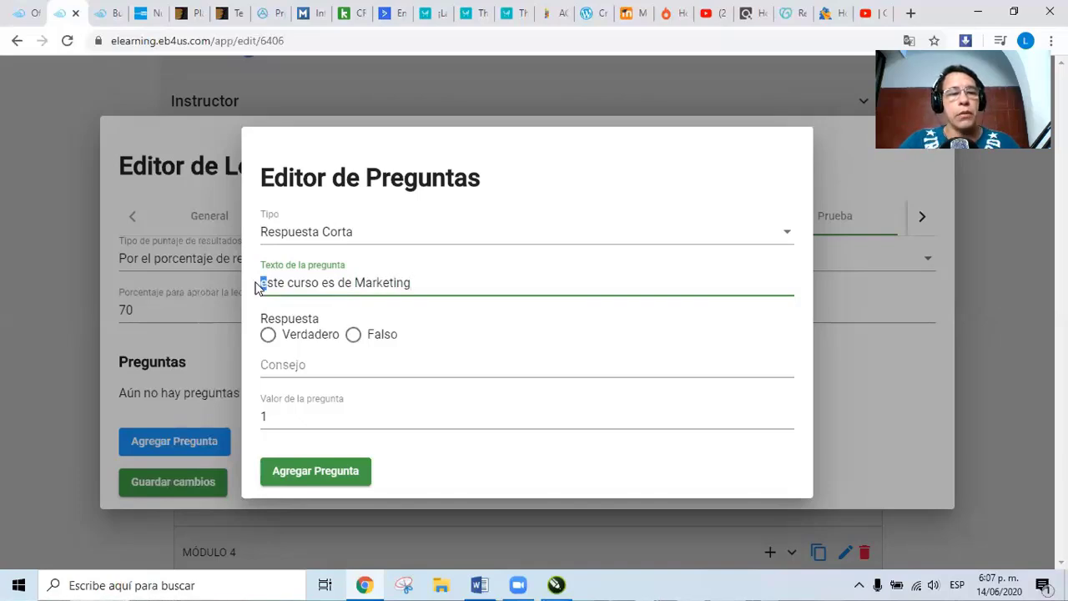
pyautogui.click(255, 283)
pyautogui.press('Delete')
pyautogui.write('E')
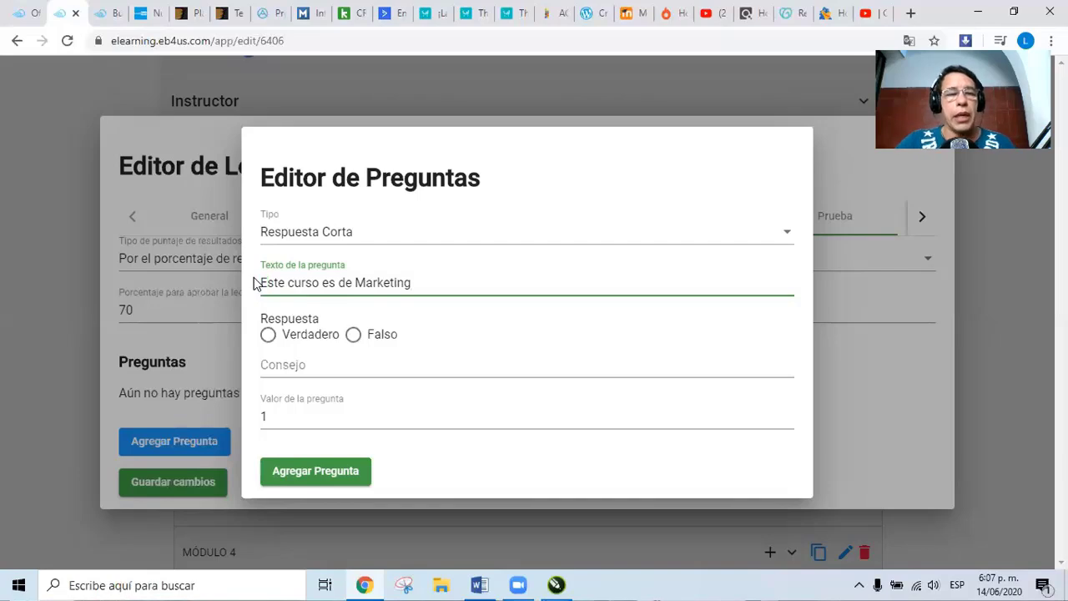
pyautogui.click(269, 337)
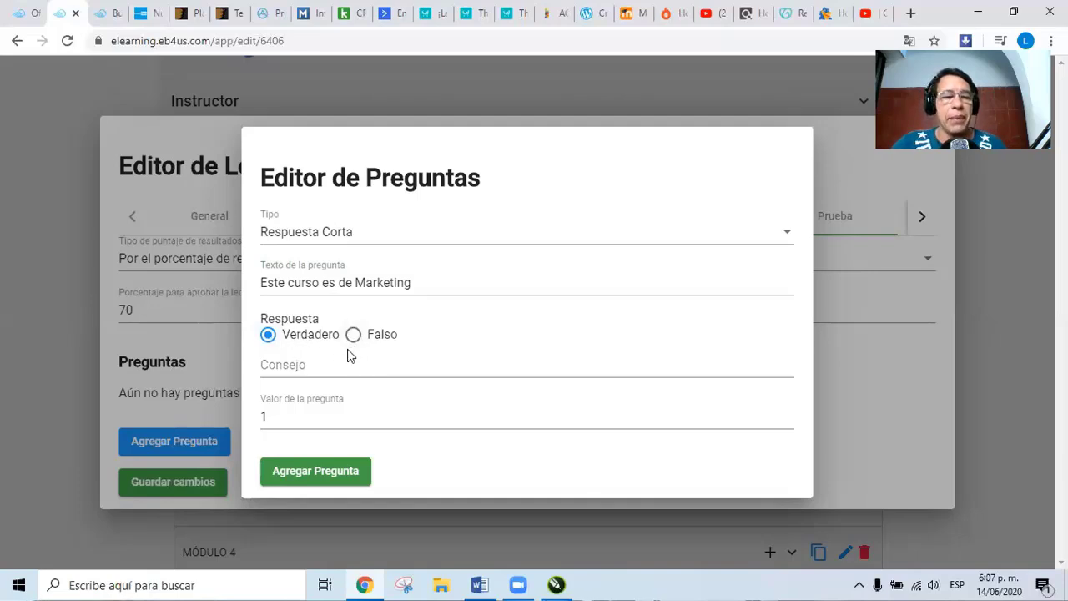
# Leave the question's Consejo hint empty and add the marketing question to the lesson's test
pyautogui.click(289, 367)
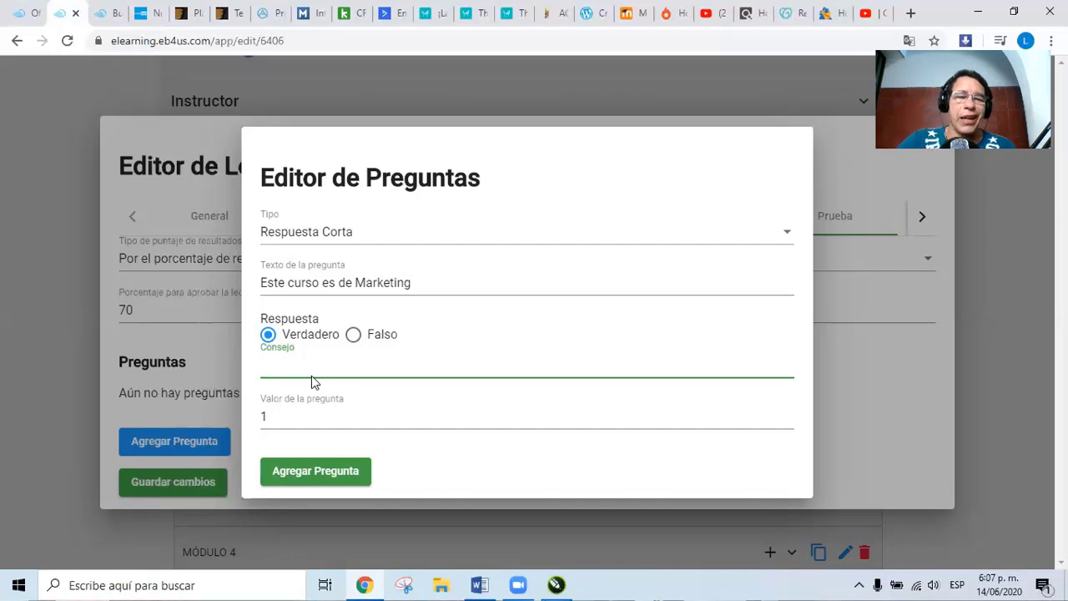
pyautogui.click(486, 282)
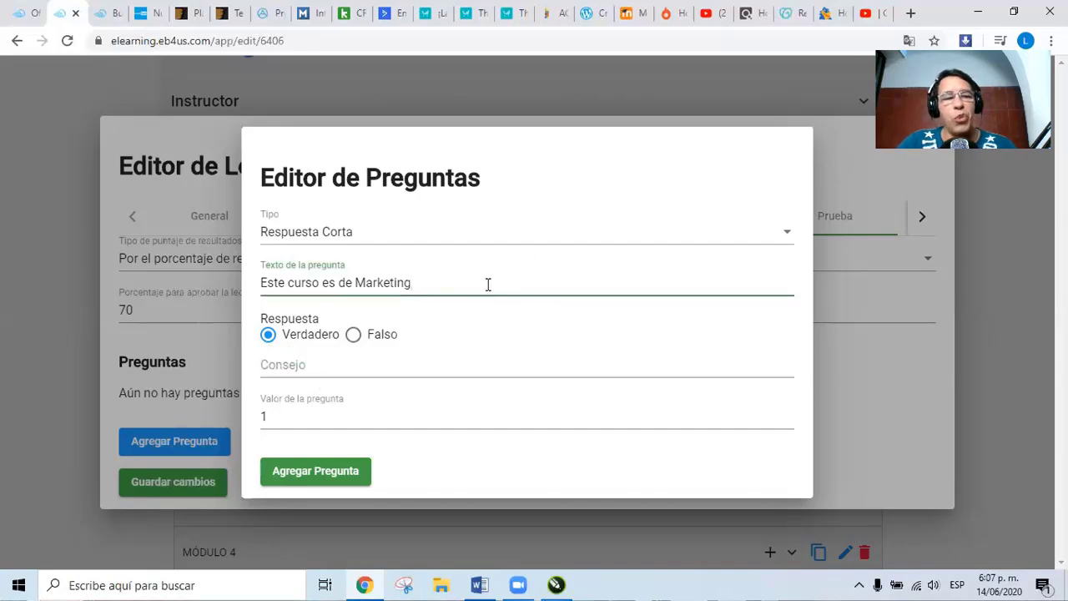
pyautogui.click(376, 364)
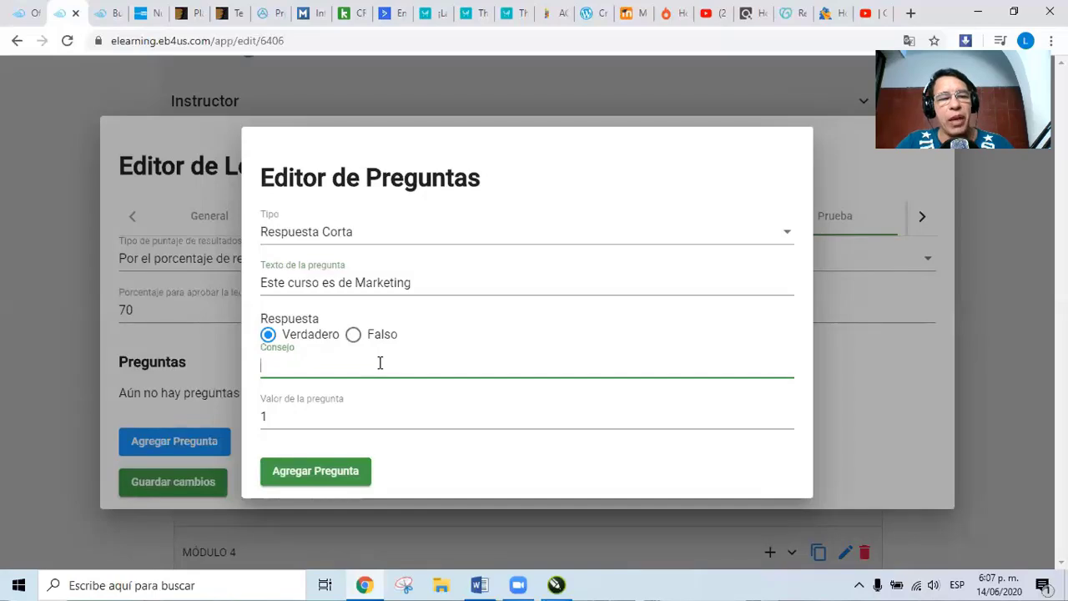
pyautogui.click(487, 282)
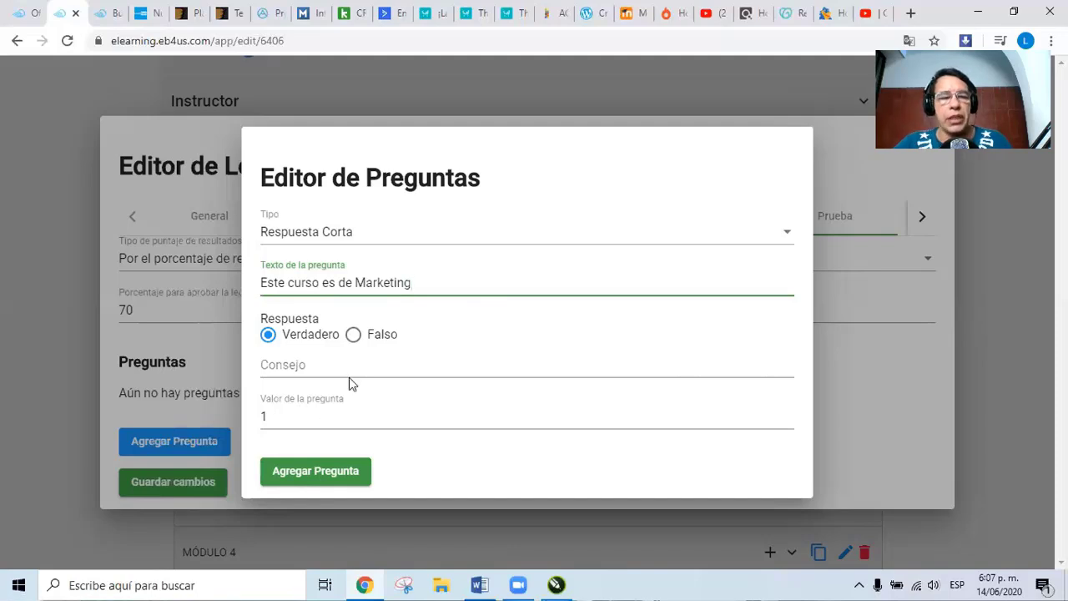
pyautogui.click(317, 474)
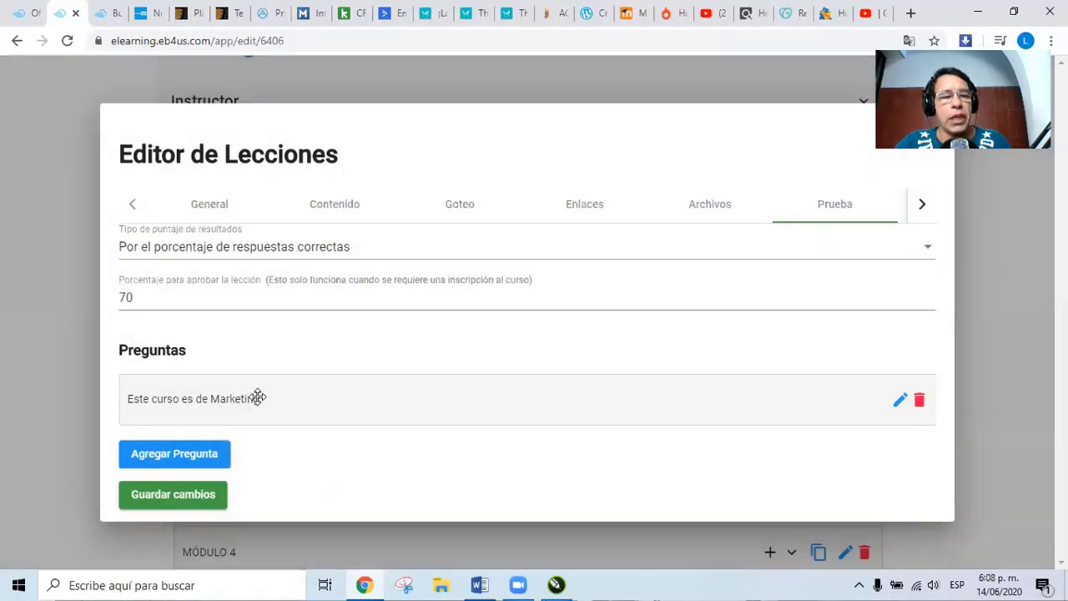
# Start a second test question, try the Verdadero / Falso type and choose Selección Multiple
pyautogui.click(187, 451)
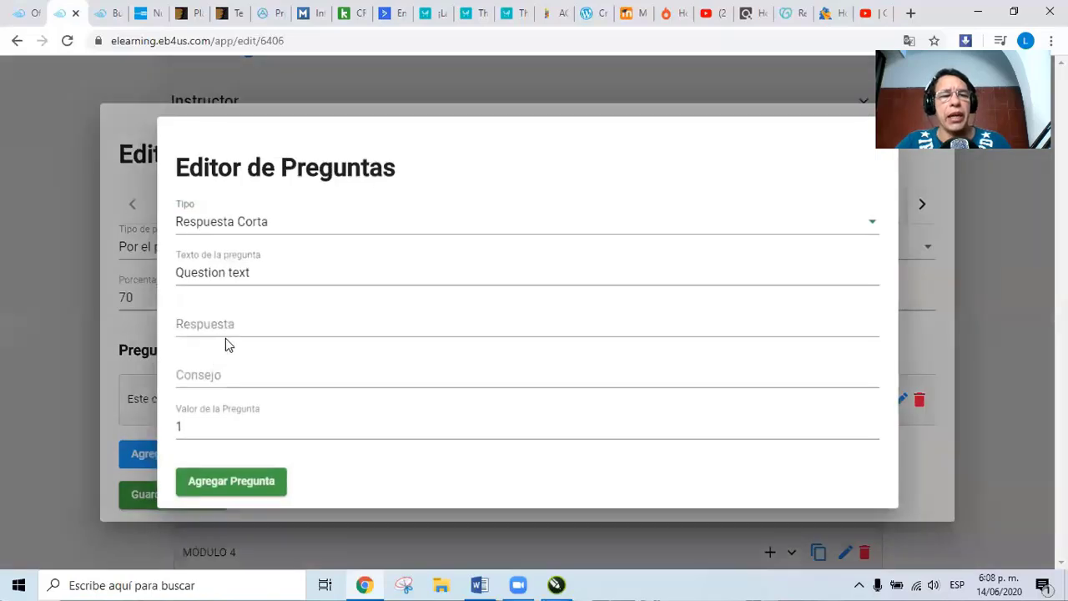
pyautogui.click(257, 229)
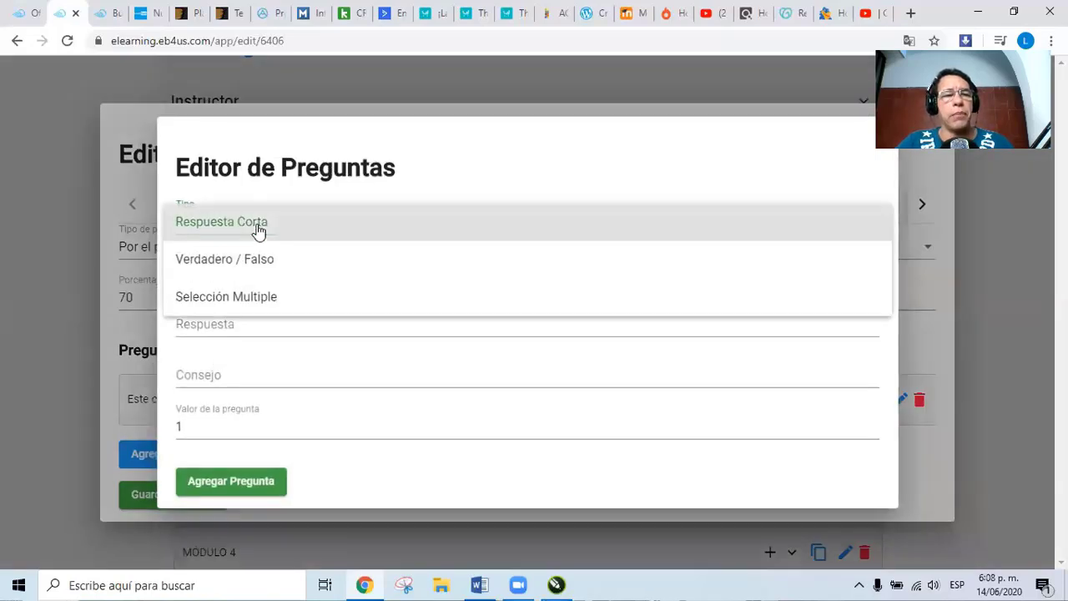
pyautogui.click(224, 258)
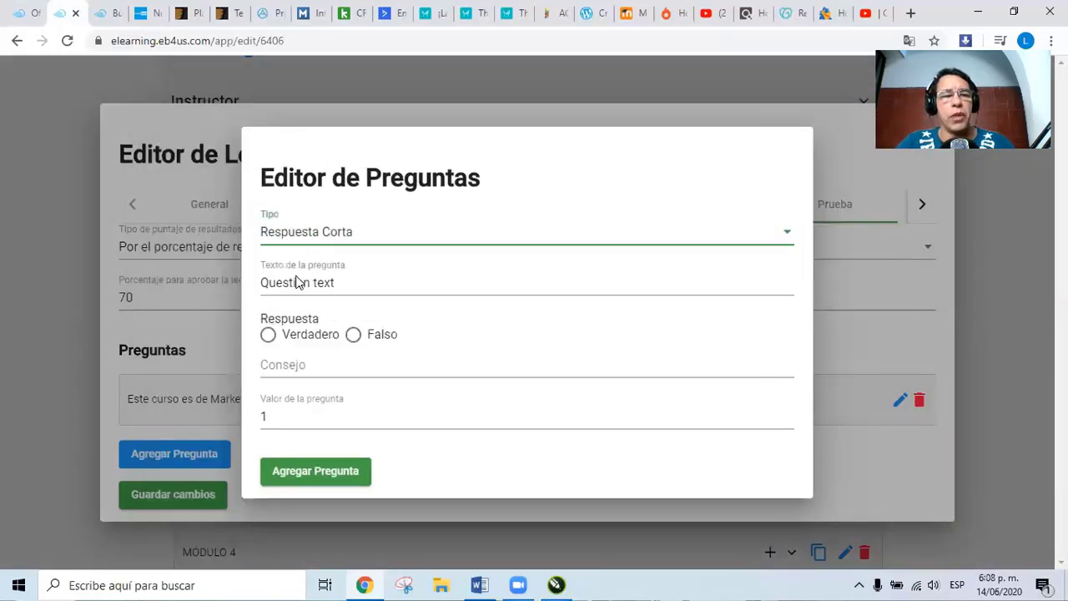
pyautogui.click(306, 236)
pyautogui.click(293, 279)
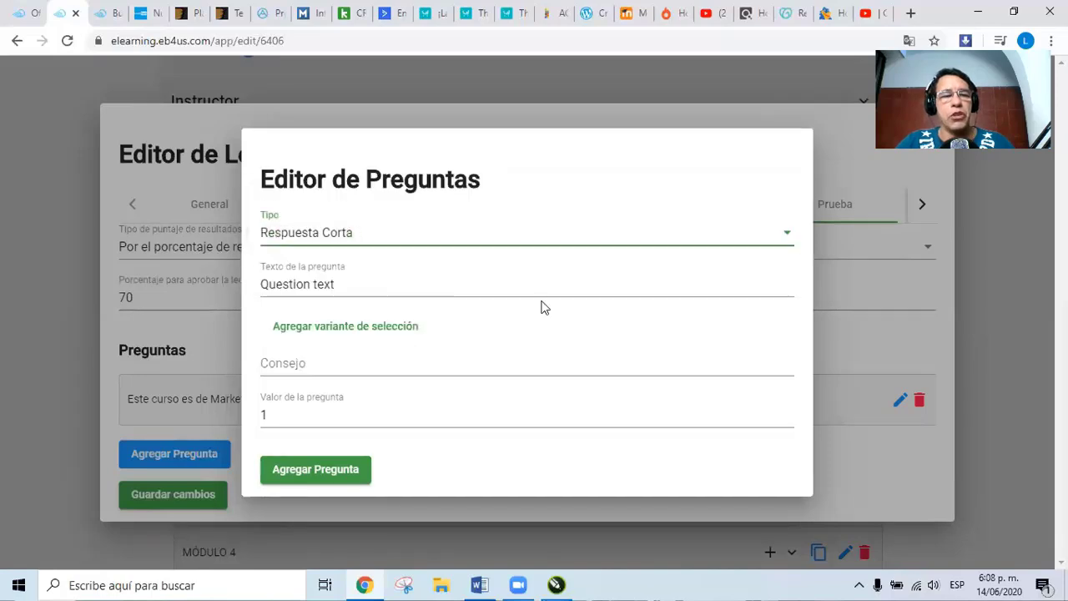
pyautogui.click(369, 284)
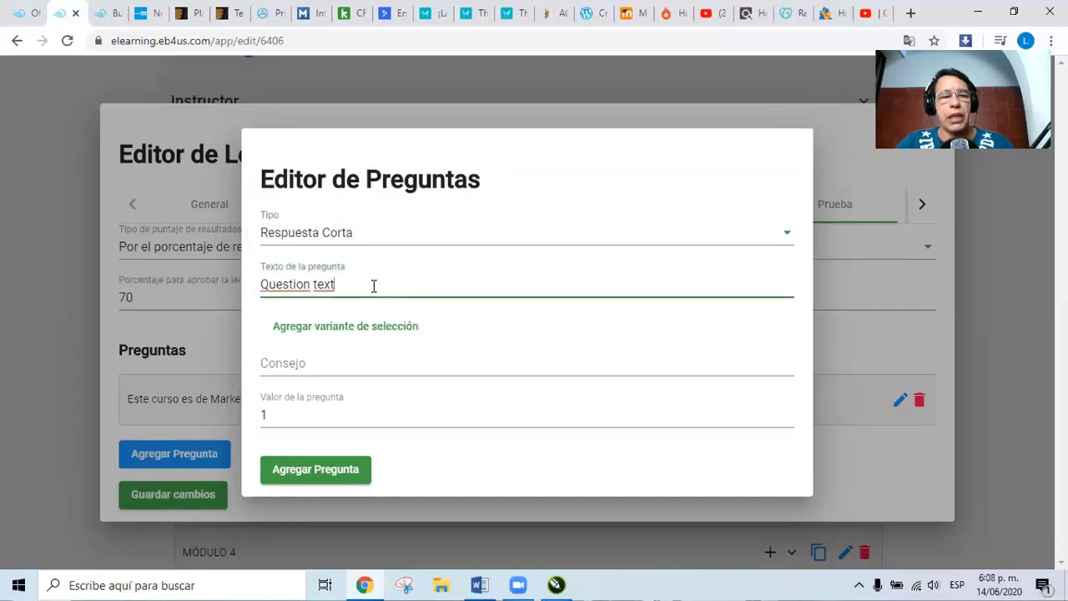
# Add three answer options to the multiple-choice question and mark the first one as correct
pyautogui.click(352, 327)
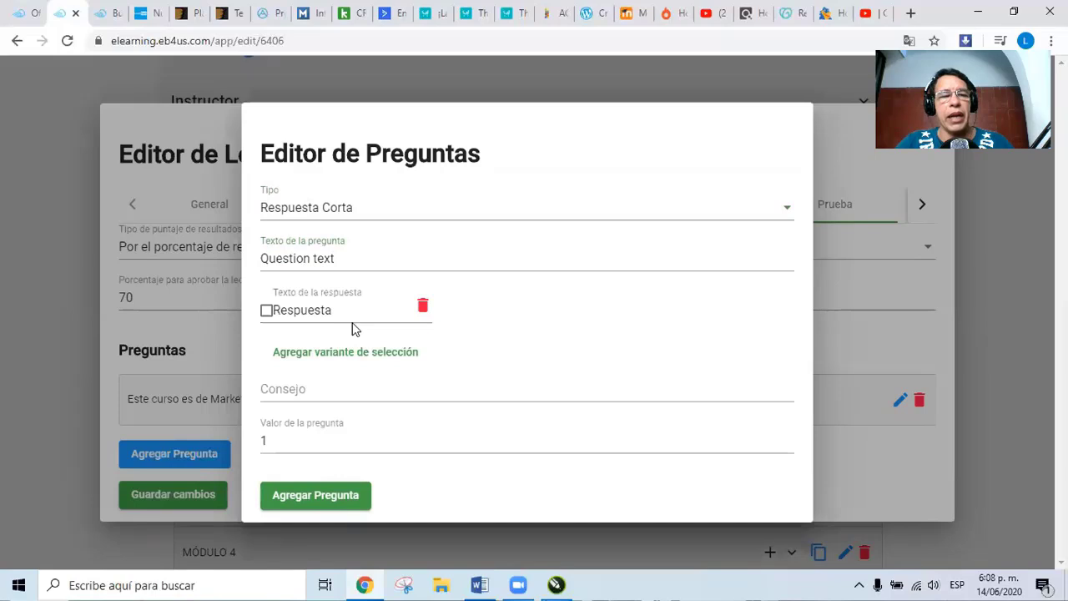
pyautogui.click(267, 310)
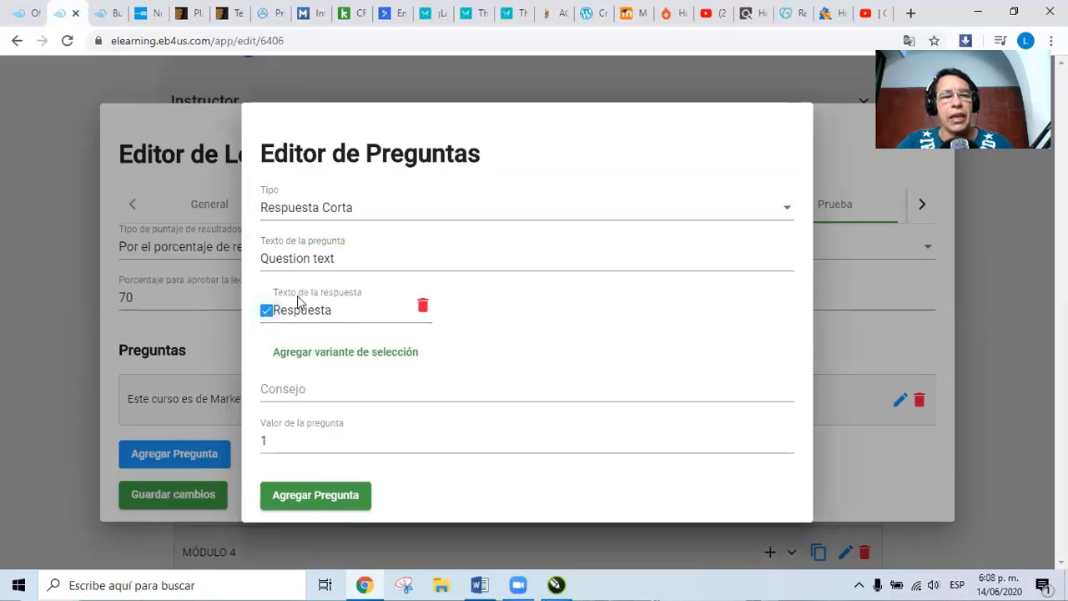
pyautogui.click(307, 351)
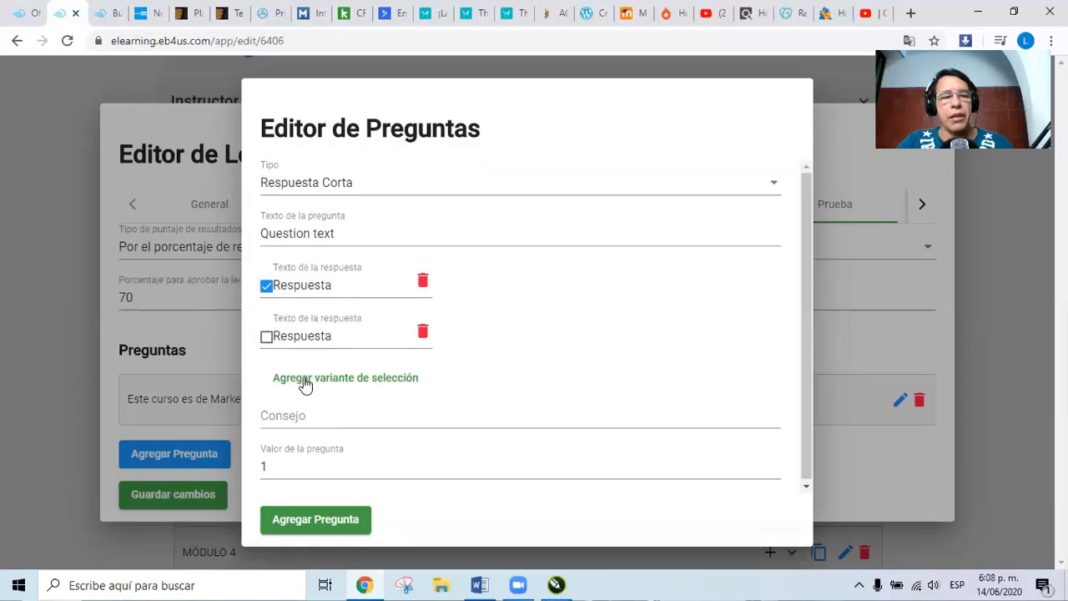
pyautogui.click(304, 380)
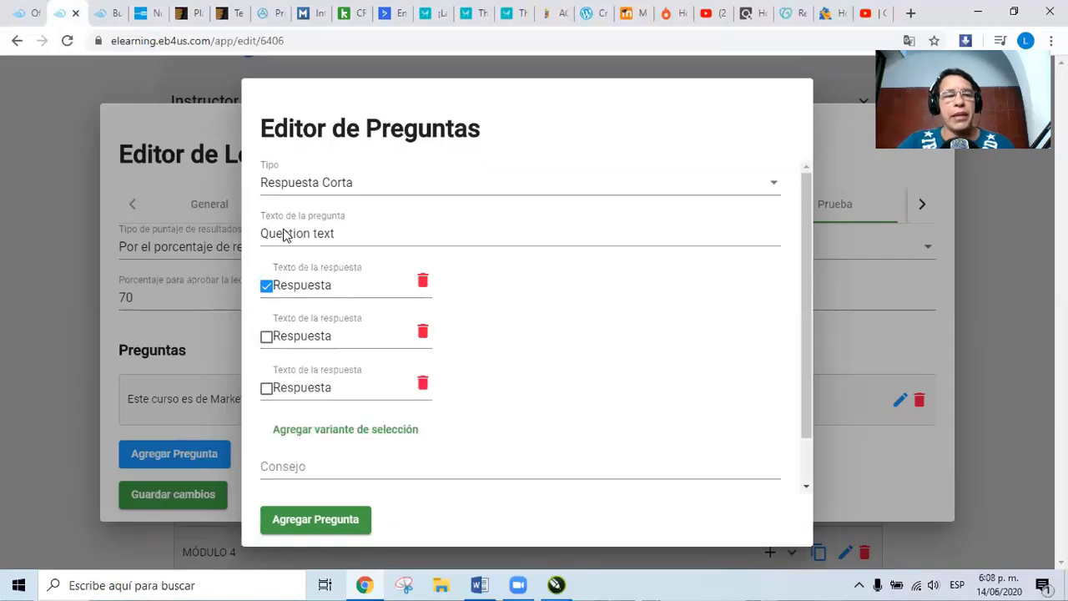
# Set the multiple-choice question's text to "Este curso es Fácil"
pyautogui.moveTo(371, 235); pyautogui.dragTo(205, 240)
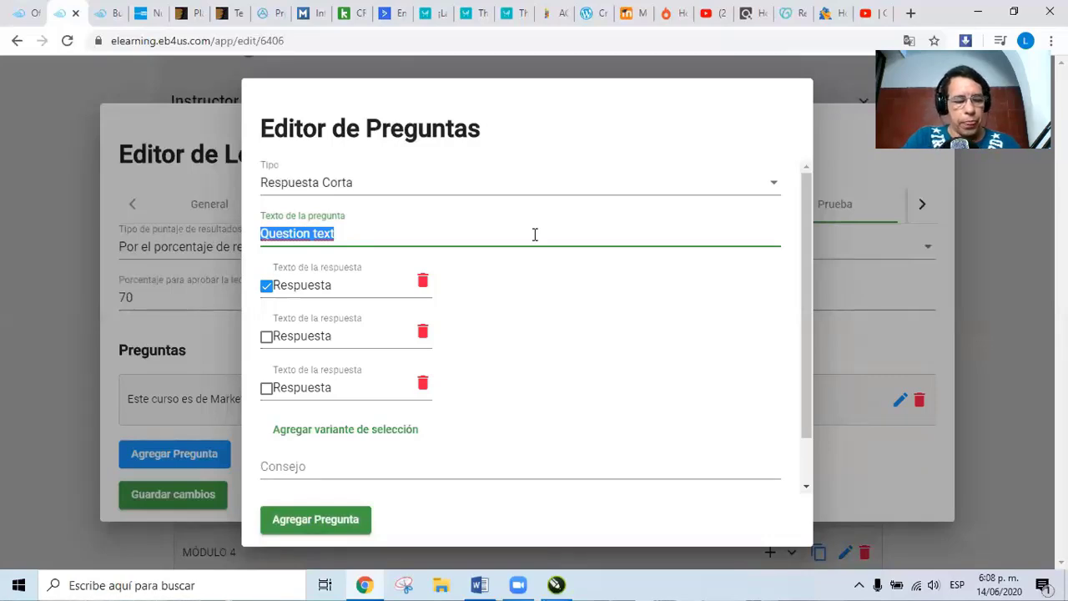
pyautogui.write('Es')
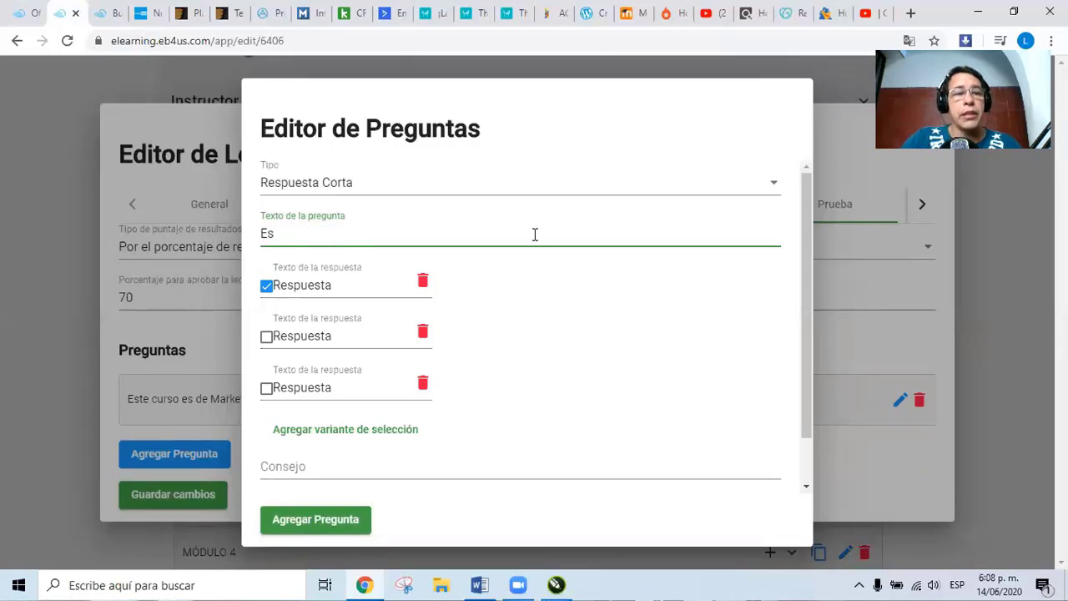
pyautogui.write('yete curso es Fácil')
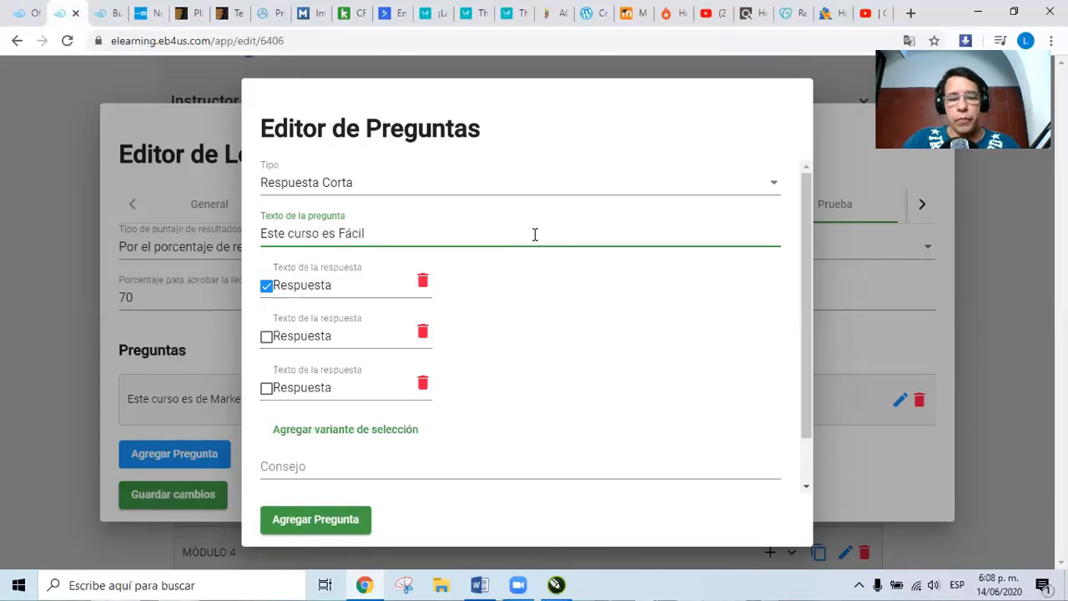
# Name the three answer options "Si", "No" and "Mas o Menos", in that order
pyautogui.click(279, 285)
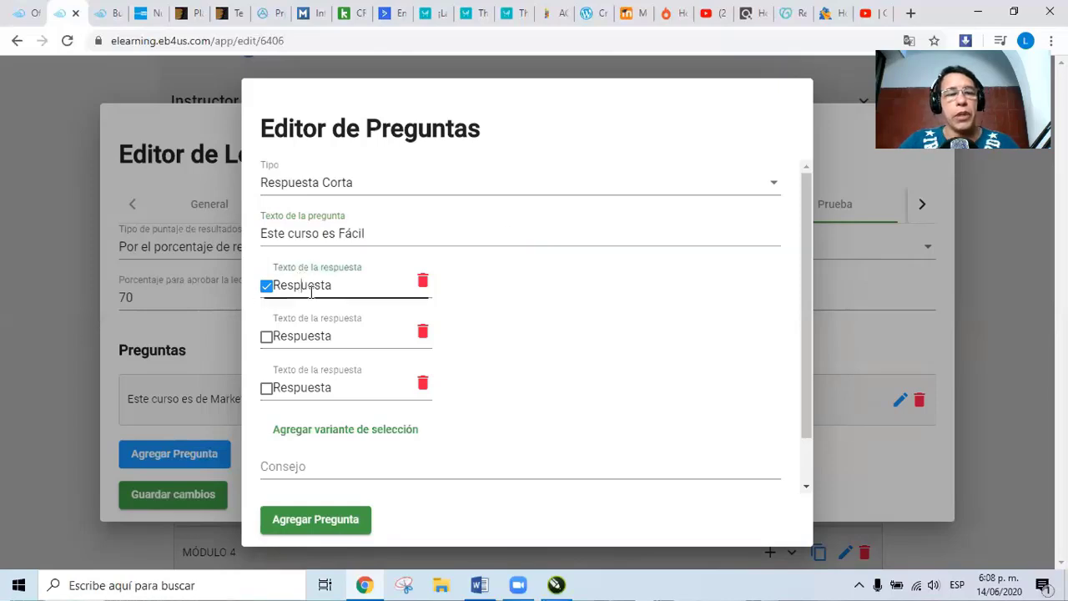
pyautogui.moveTo(330, 284); pyautogui.dragTo(277, 288)
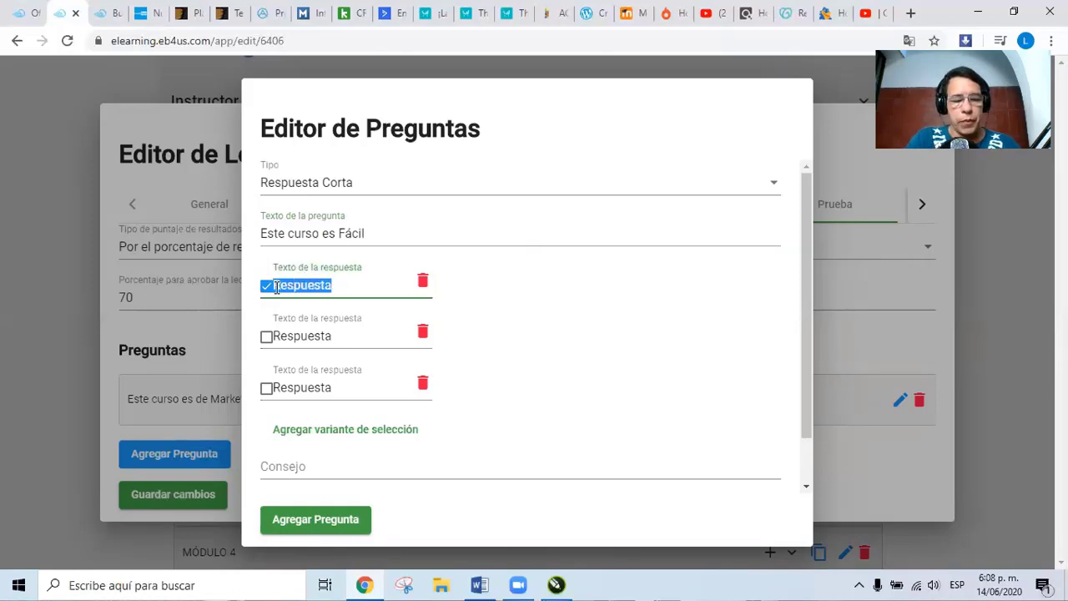
pyautogui.write('Si')
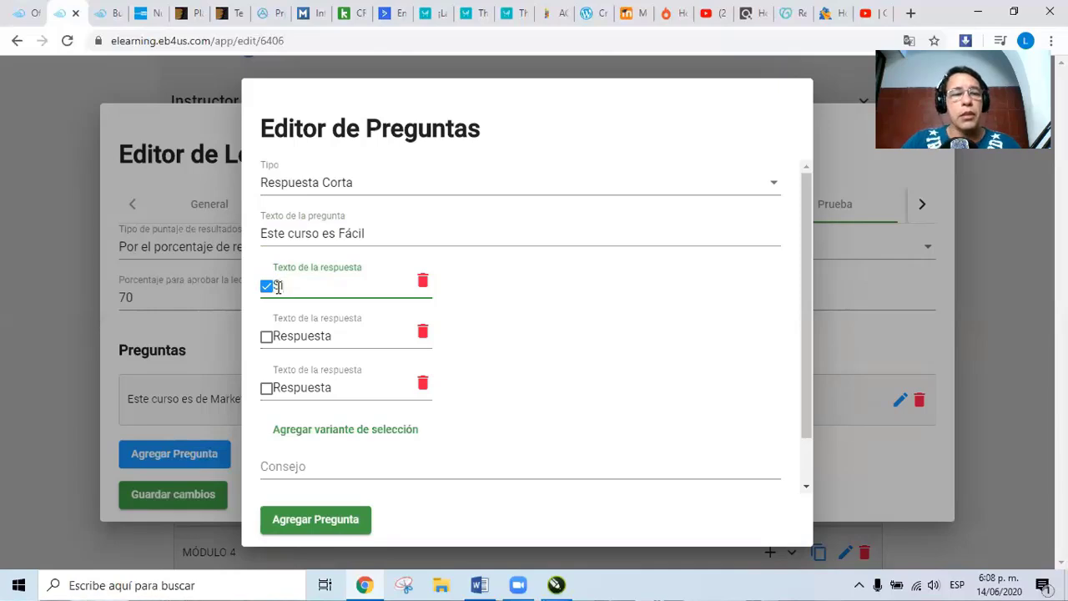
pyautogui.moveTo(342, 335); pyautogui.dragTo(272, 330)
pyautogui.write('No')
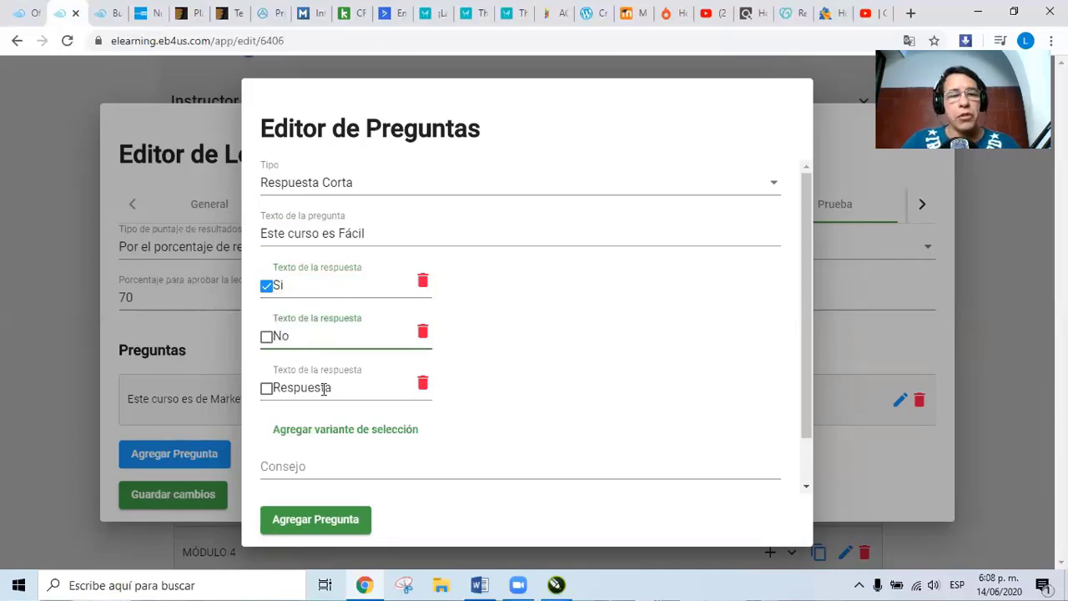
pyautogui.moveTo(336, 389); pyautogui.dragTo(275, 388)
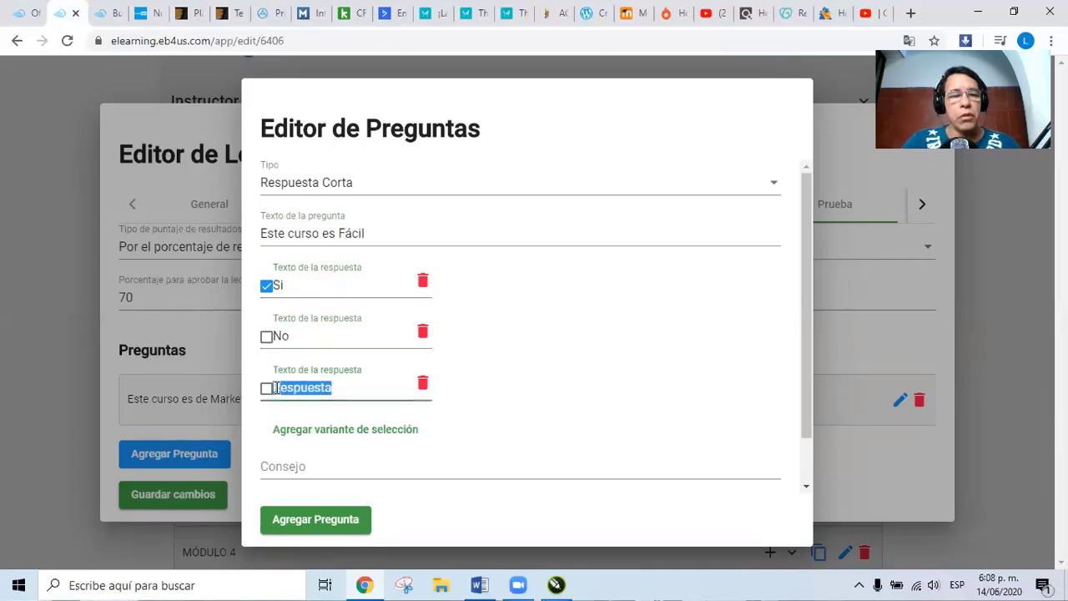
pyautogui.write('N')
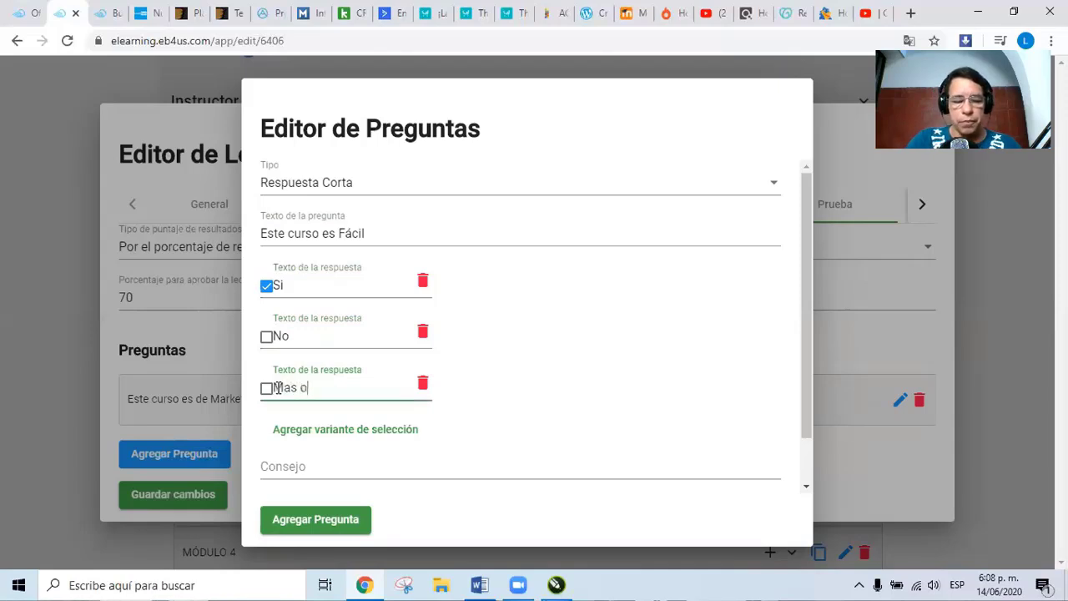
pyautogui.write('as o Menos')
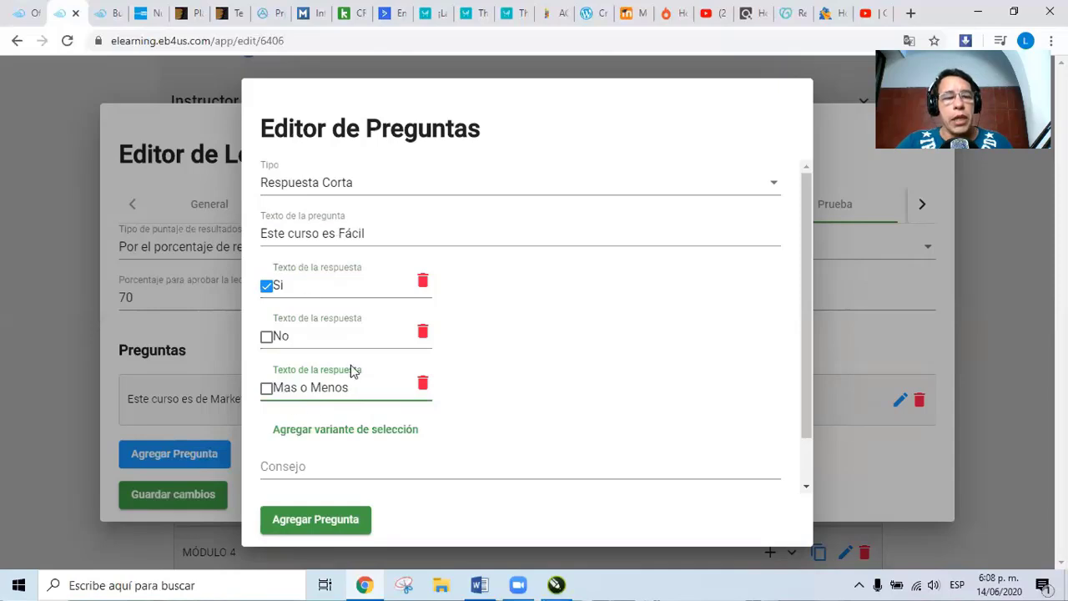
# Set the multiple-choice question's value to 2 and add the question to the lesson's test
pyautogui.scroll(-1, 526, 362)
pyautogui.doubleClick(258, 463)
pyautogui.write('2')
pyautogui.click(336, 523)
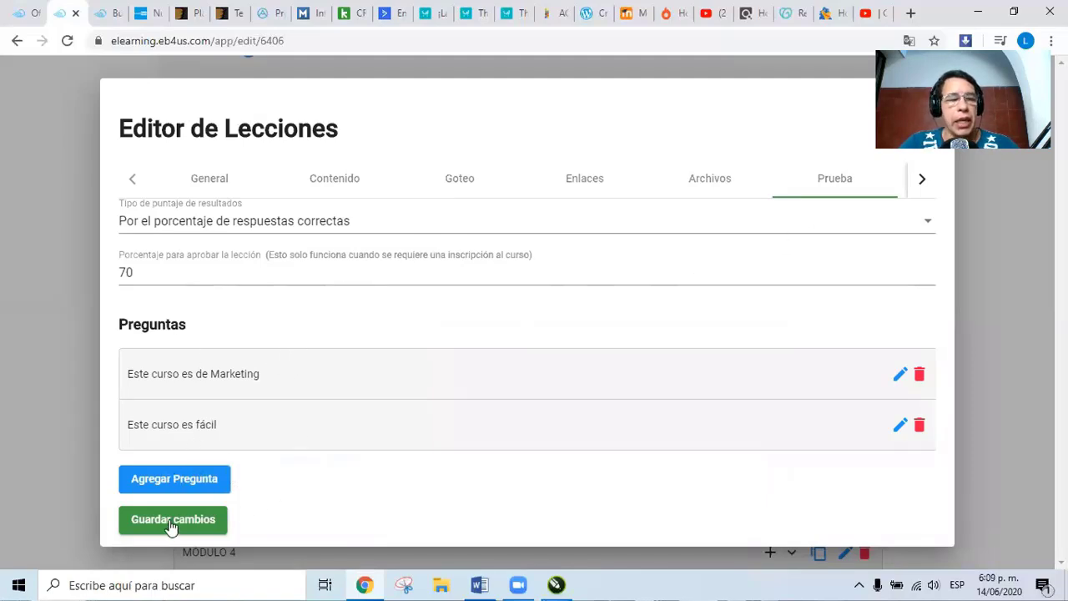
# Save the lesson changes and reopen the Módulo 1 lesson at its comment settings
pyautogui.click(922, 182)
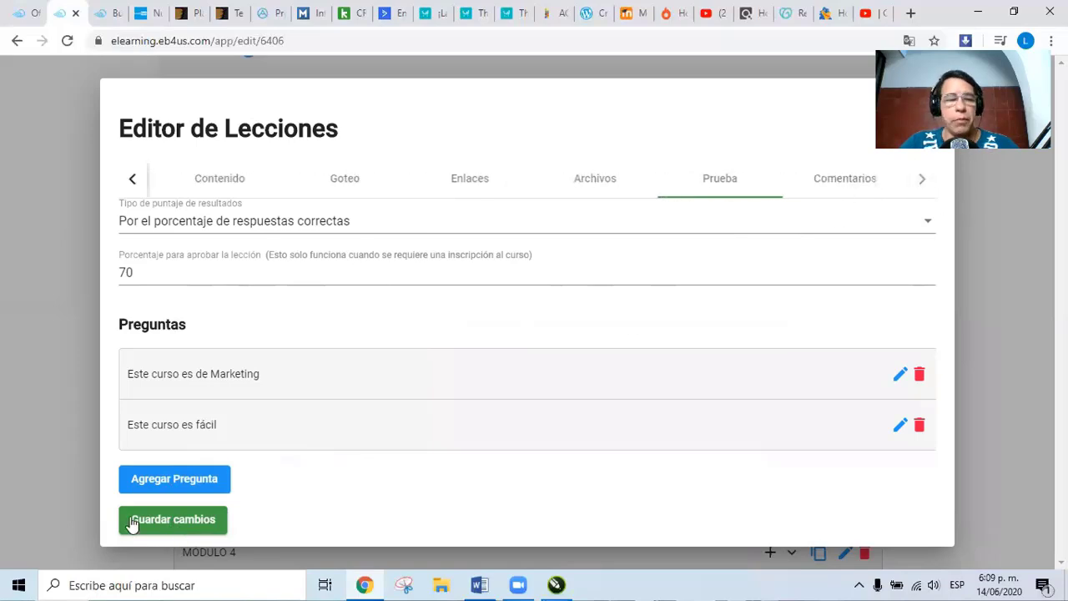
pyautogui.click(171, 527)
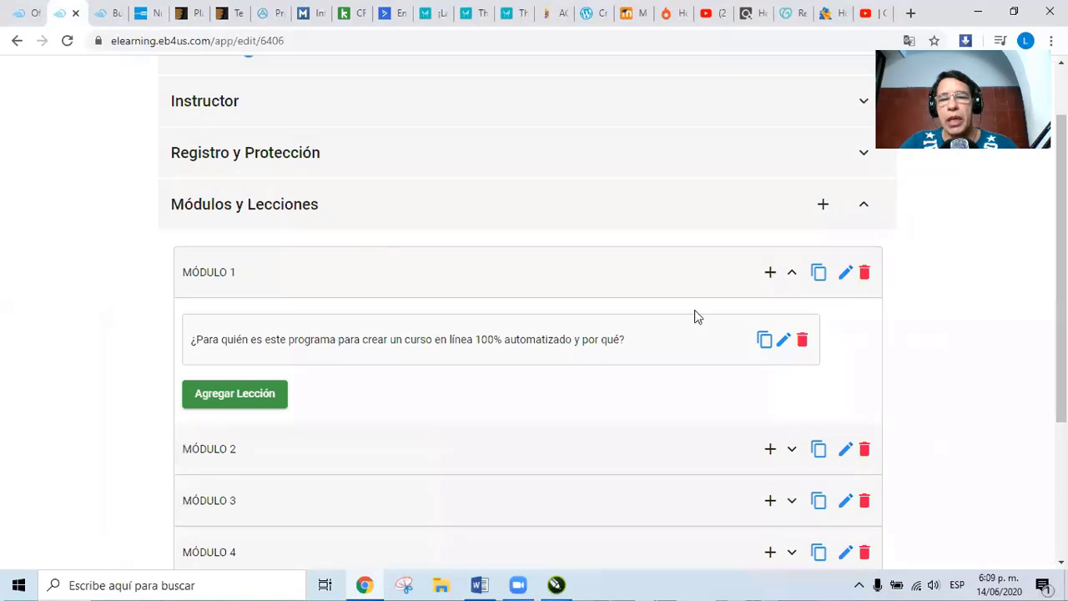
pyautogui.click(784, 341)
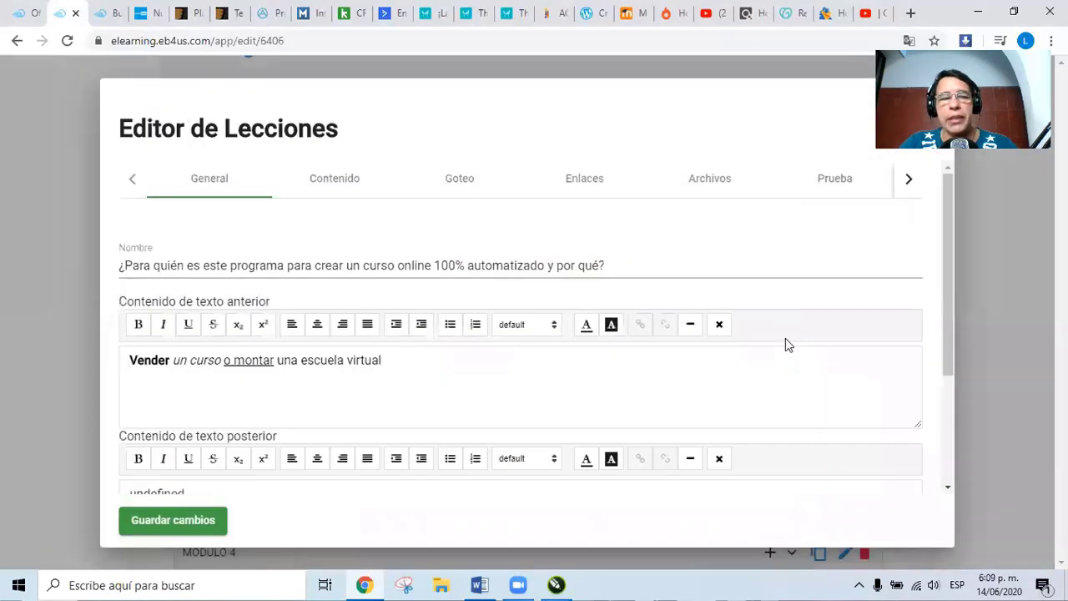
pyautogui.click(836, 179)
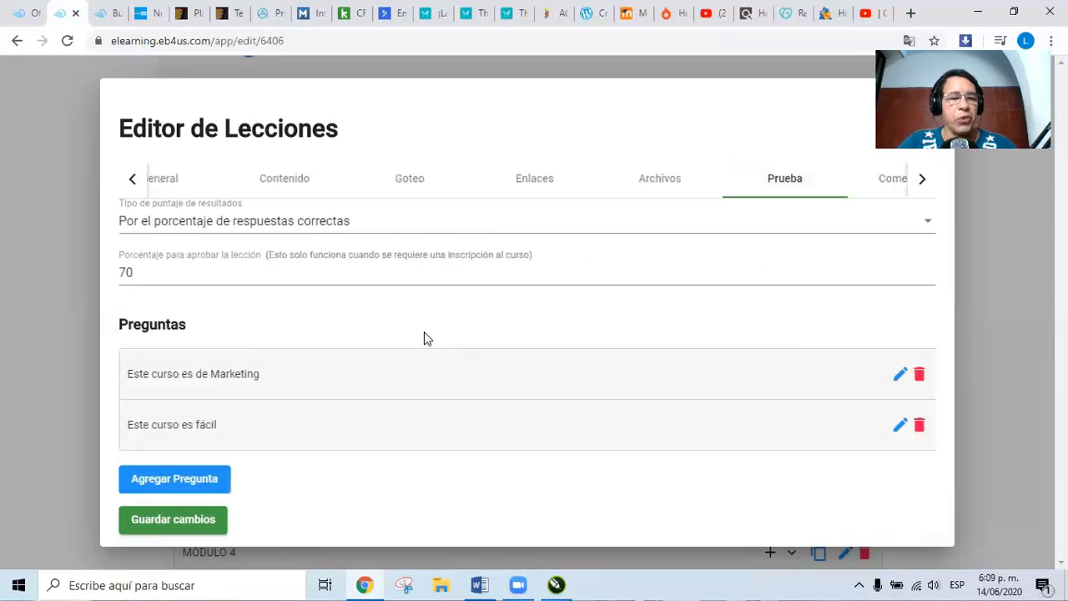
pyautogui.click(922, 181)
pyautogui.click(842, 180)
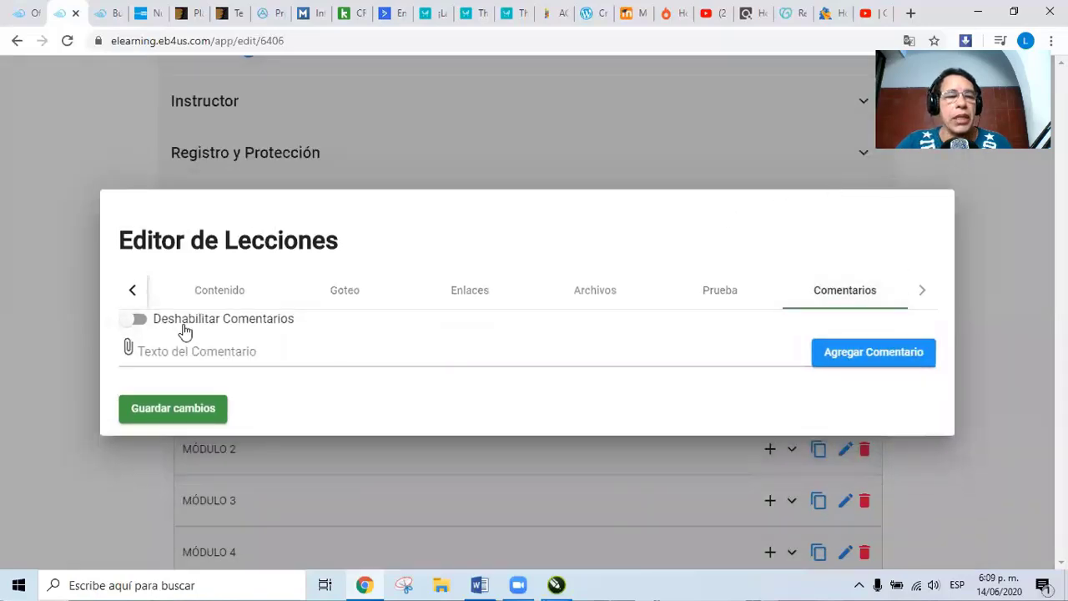
# Try disabling the lesson's comments, re-enable them and enter the comment text "Escribe aqui tu pregunta o comentario de la lección"
pyautogui.click(137, 320)
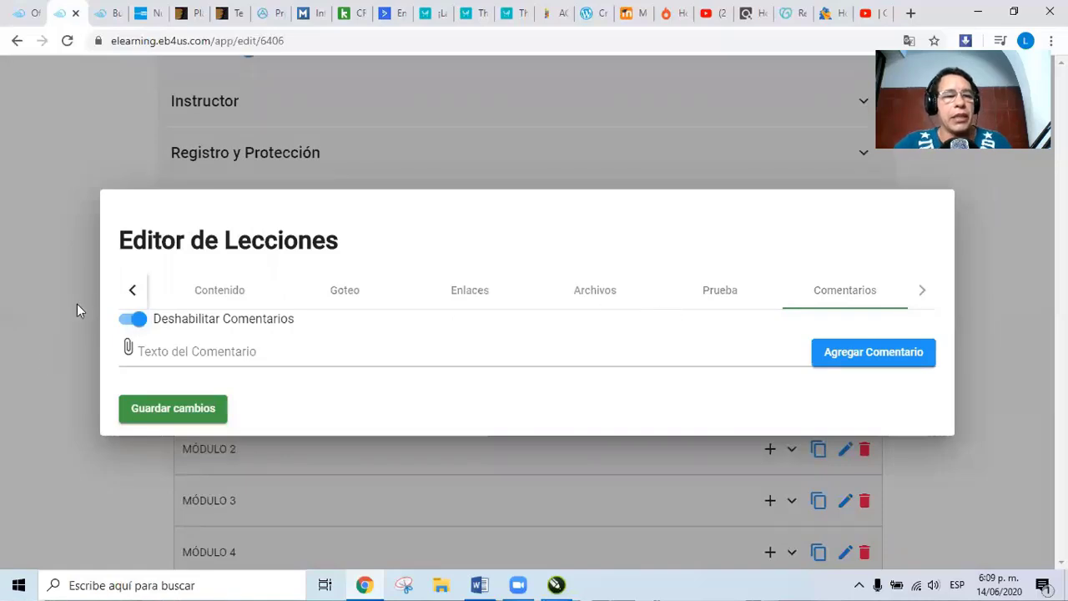
pyautogui.click(131, 321)
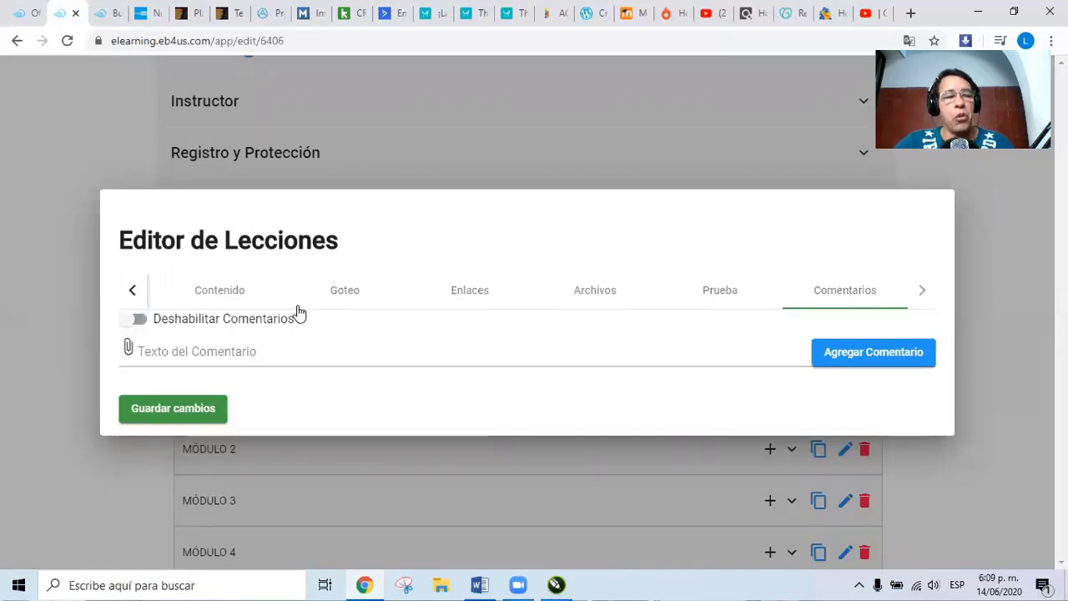
pyautogui.click(259, 351)
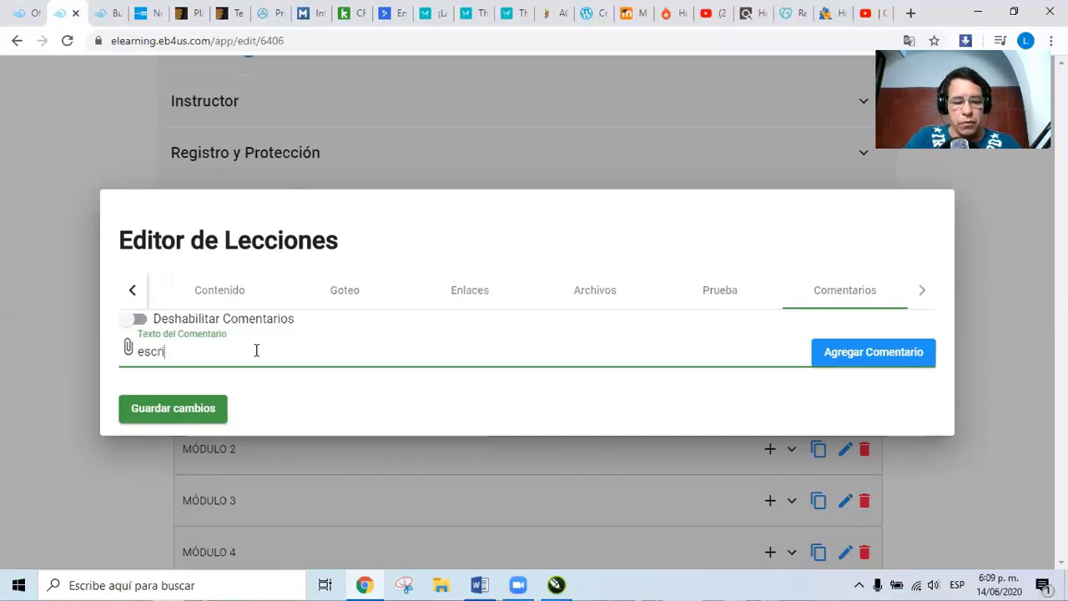
pyautogui.write('escribe aqui tu pregu')
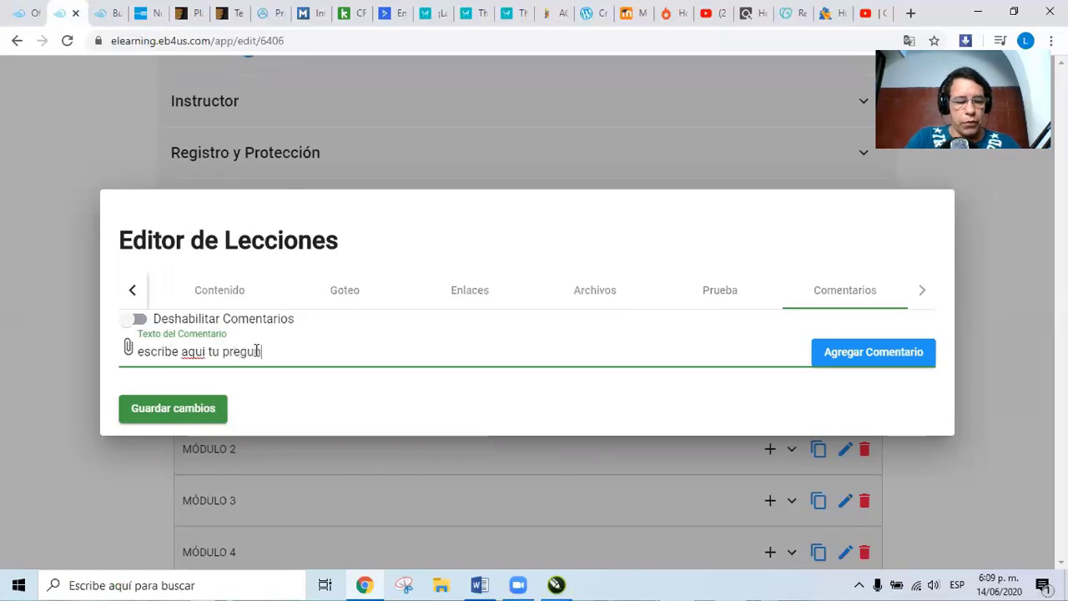
pyautogui.write('nta o comentario de la lección')
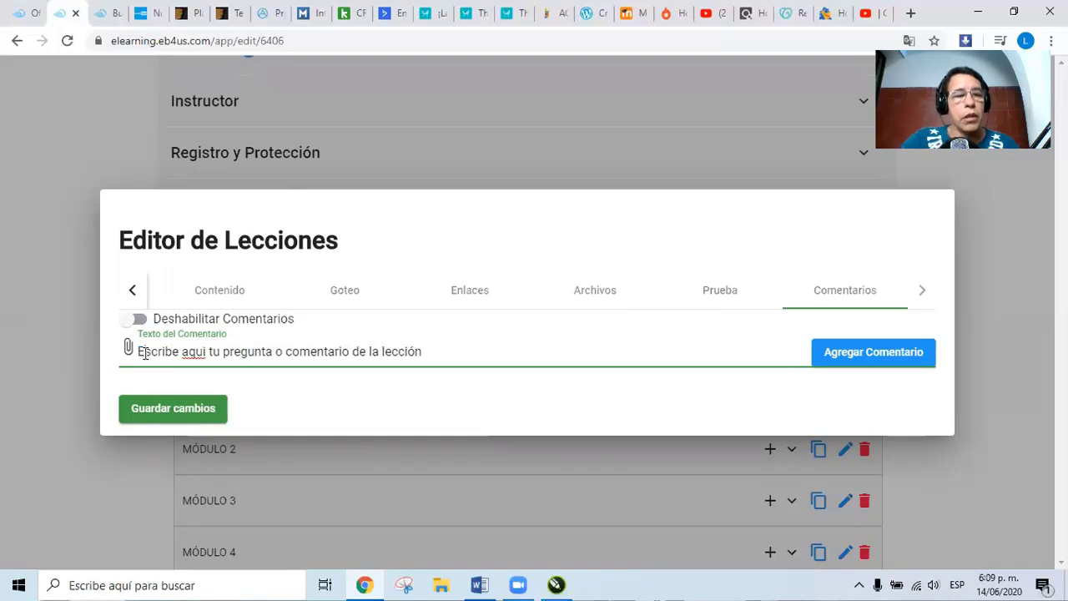
# Correct "aqui" to "aquí" in the comment text, add the comment to the lesson and save the lesson changes
pyautogui.rightClick(195, 352)
pyautogui.click(224, 362)
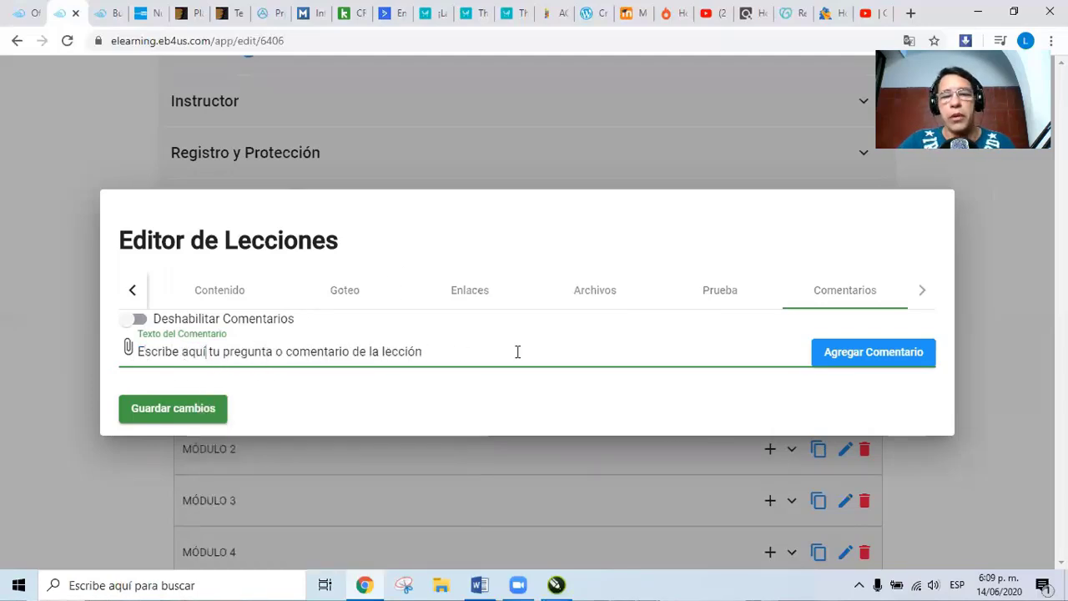
pyautogui.click(845, 359)
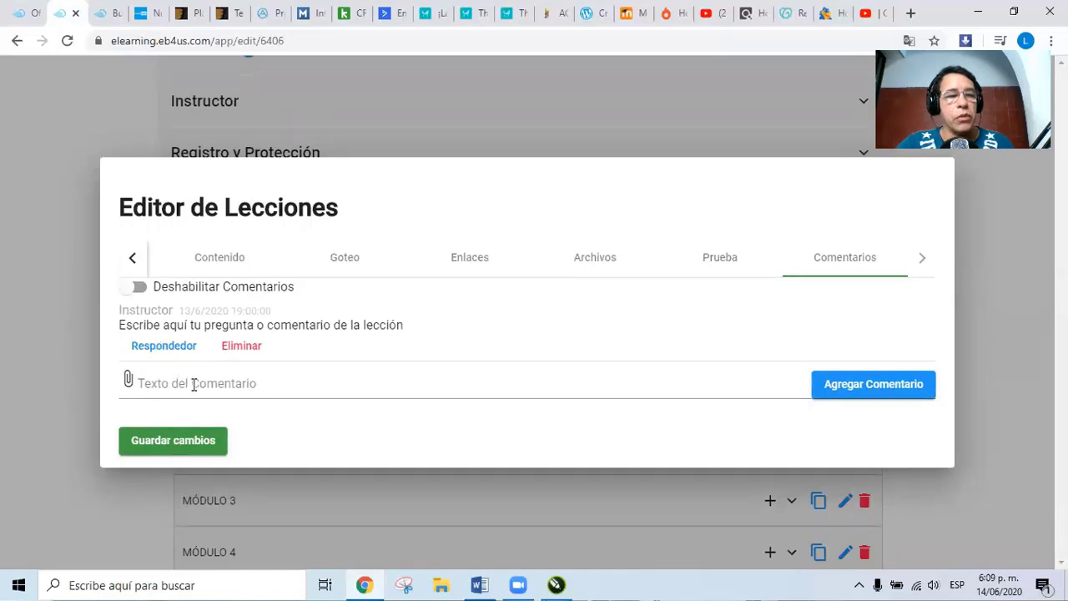
pyautogui.click(161, 443)
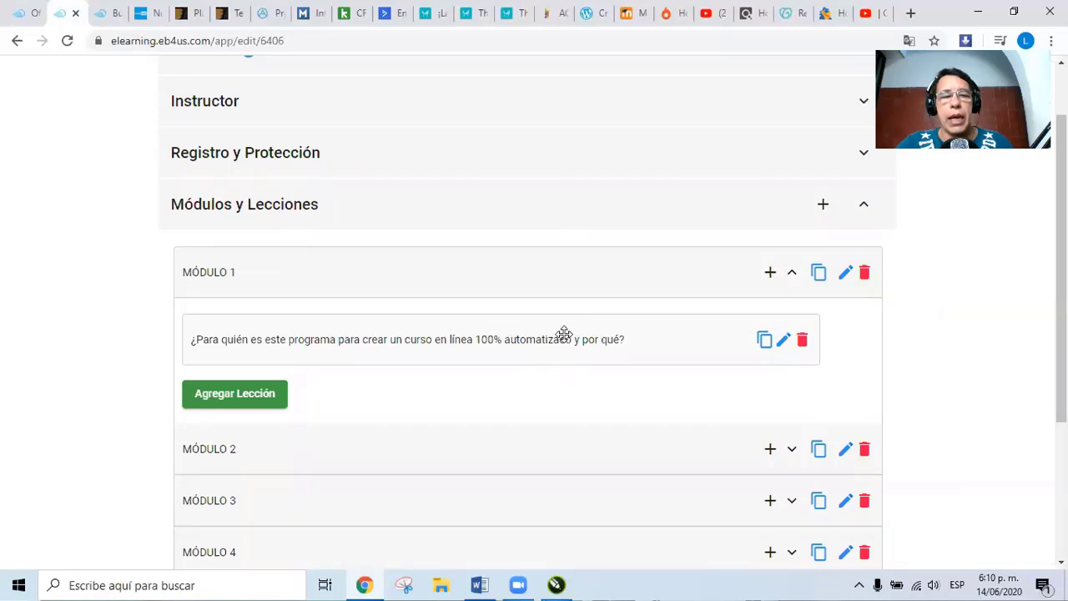
# Start a new lesson in Módulo 1 and copy the title "Vender un Curso o montar una Escuela Virtual" from the Word outline
pyautogui.click(251, 398)
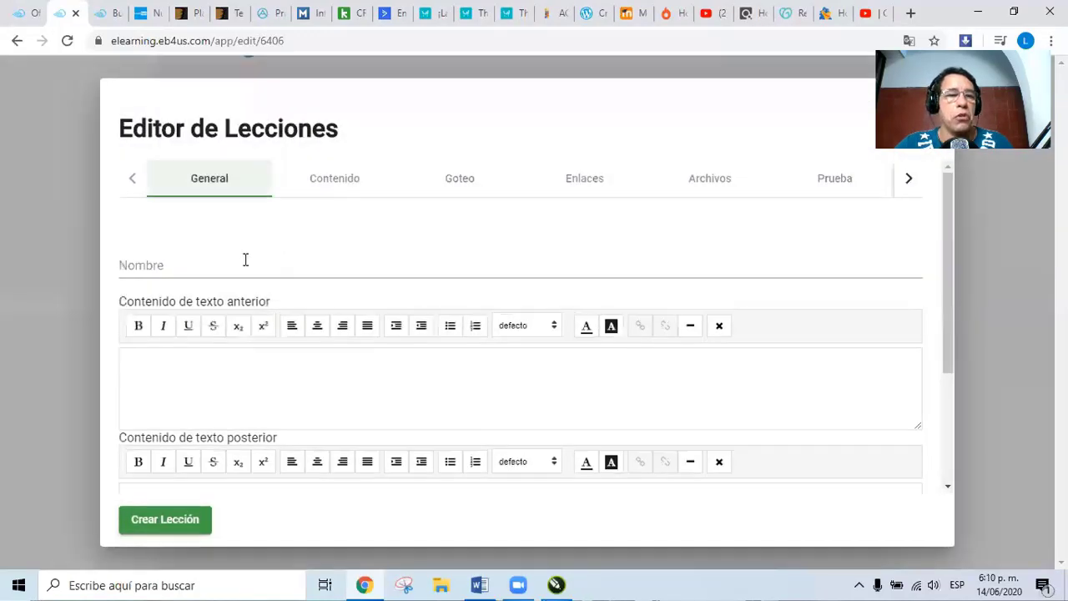
pyautogui.click(479, 585)
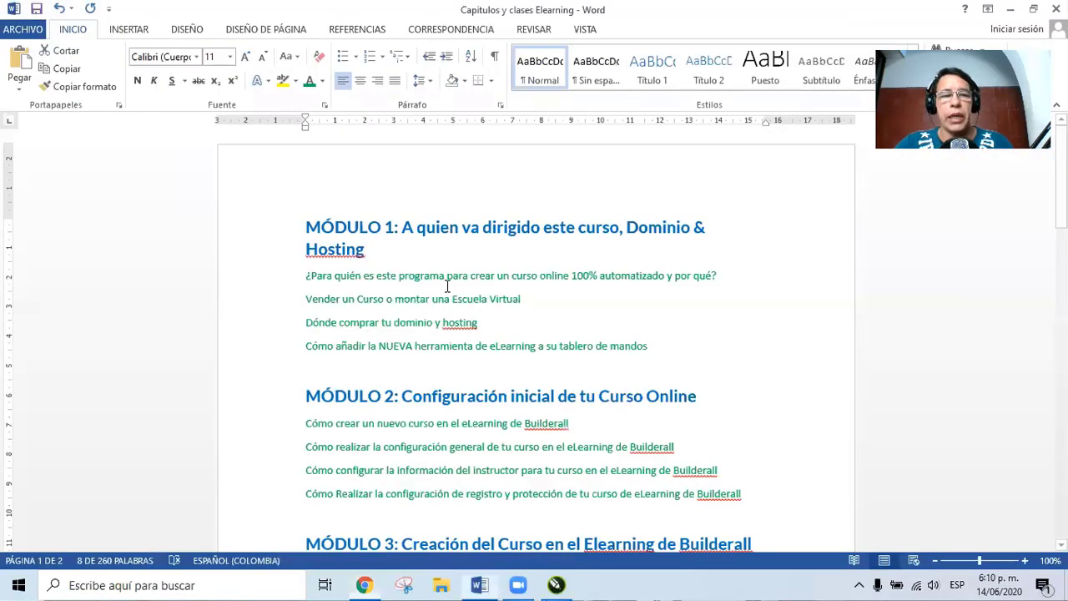
pyautogui.moveTo(517, 302); pyautogui.dragTo(325, 305)
pyautogui.rightClick(353, 307)
pyautogui.click(388, 329)
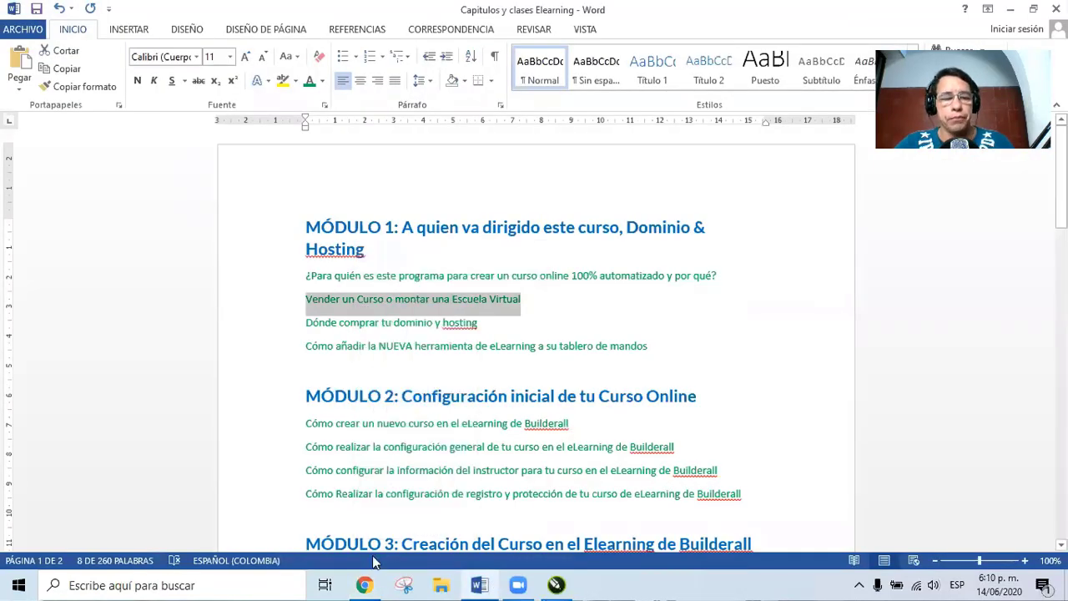
# Back in the browser's lesson editor, paste the copied title into the "Contenido de texto anterior" field and create the lesson
pyautogui.hotkey('alt', 'Tab')
pyautogui.click(233, 374)
pyautogui.hotkey('ctrl', 'v')
pyautogui.scroll(-2, 267, 425)
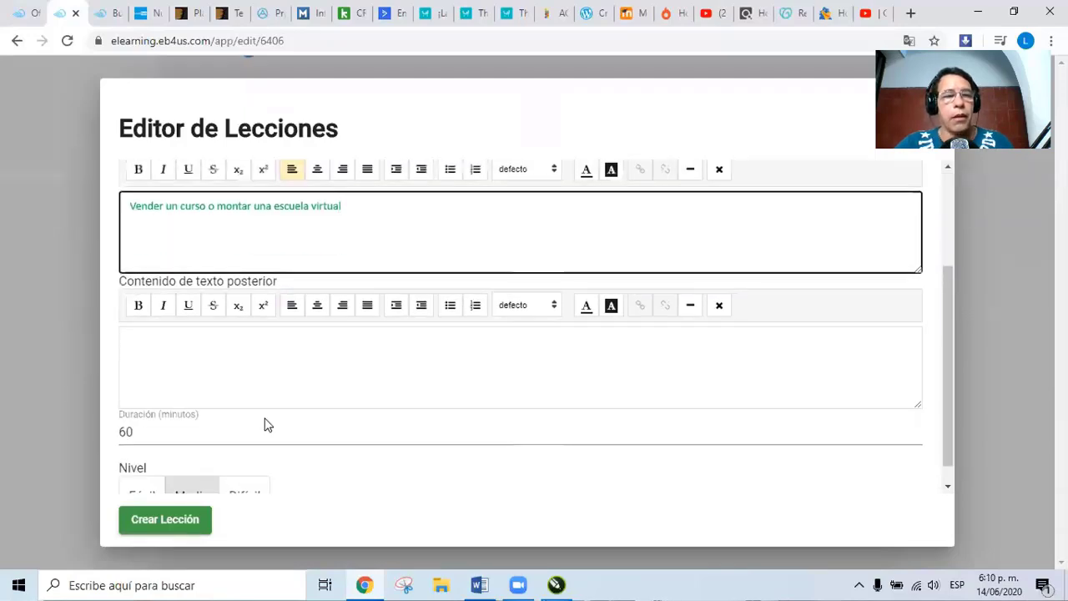
pyautogui.scroll(-1, 267, 425)
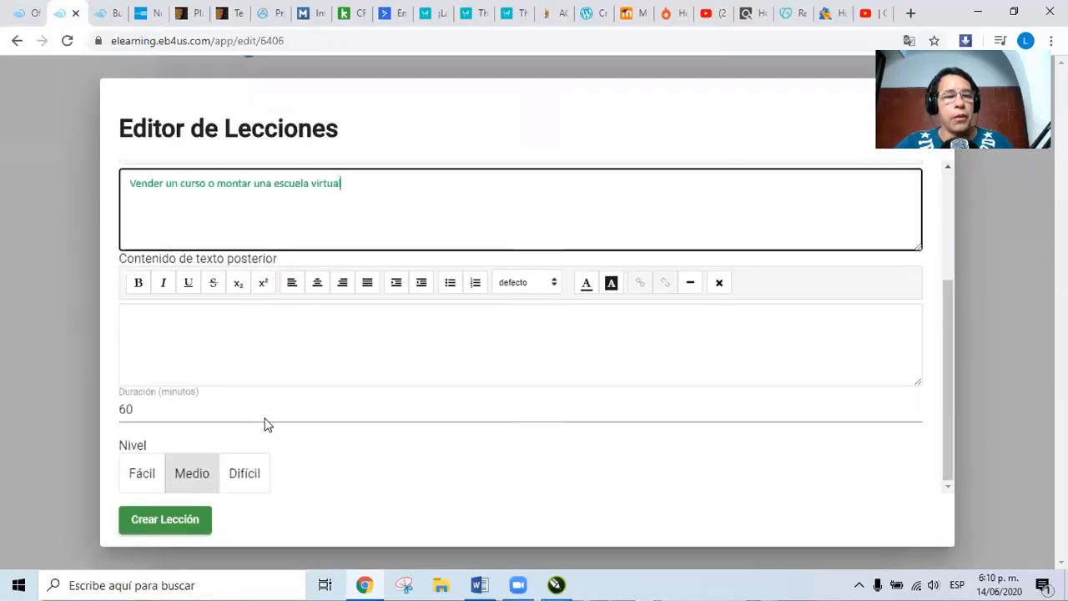
pyautogui.doubleClick(125, 410)
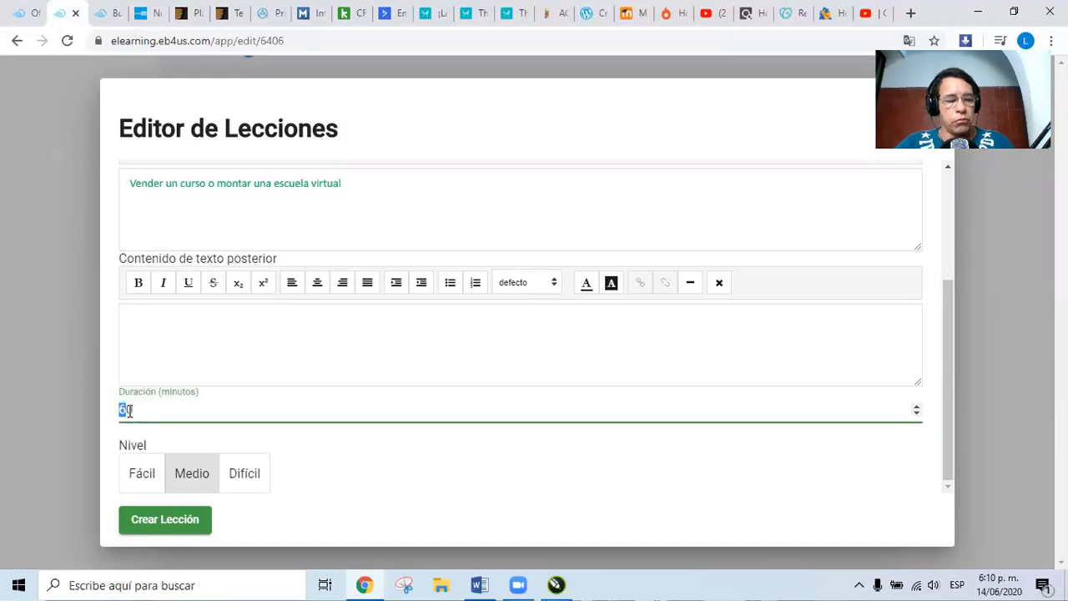
pyautogui.click(167, 521)
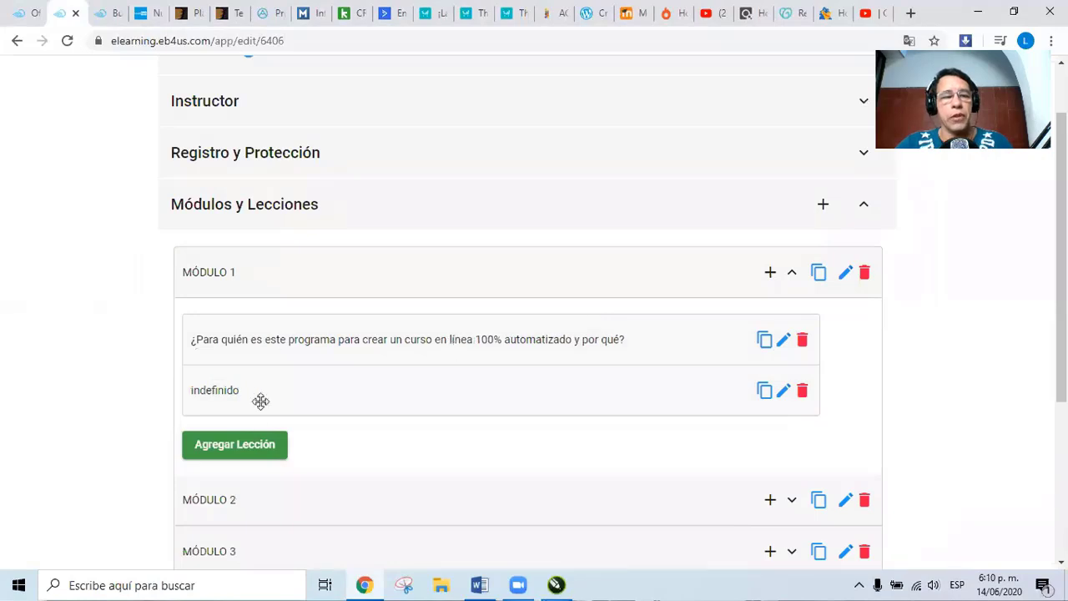
# Clear the second lesson's preceding text, name the lesson "Vender un curso o montar una escuela virtual" and save the changes
pyautogui.click(784, 392)
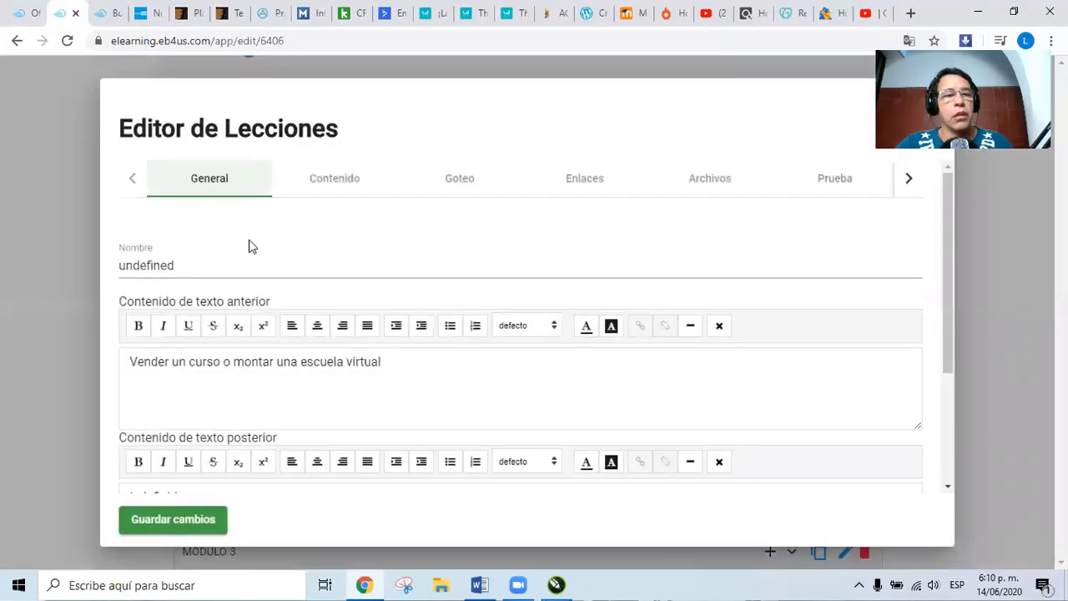
pyautogui.moveTo(399, 360)
pyautogui.mouseDown()
pyautogui.moveTo(126, 360)
pyautogui.moveTo(394, 371)
pyautogui.mouseUp()
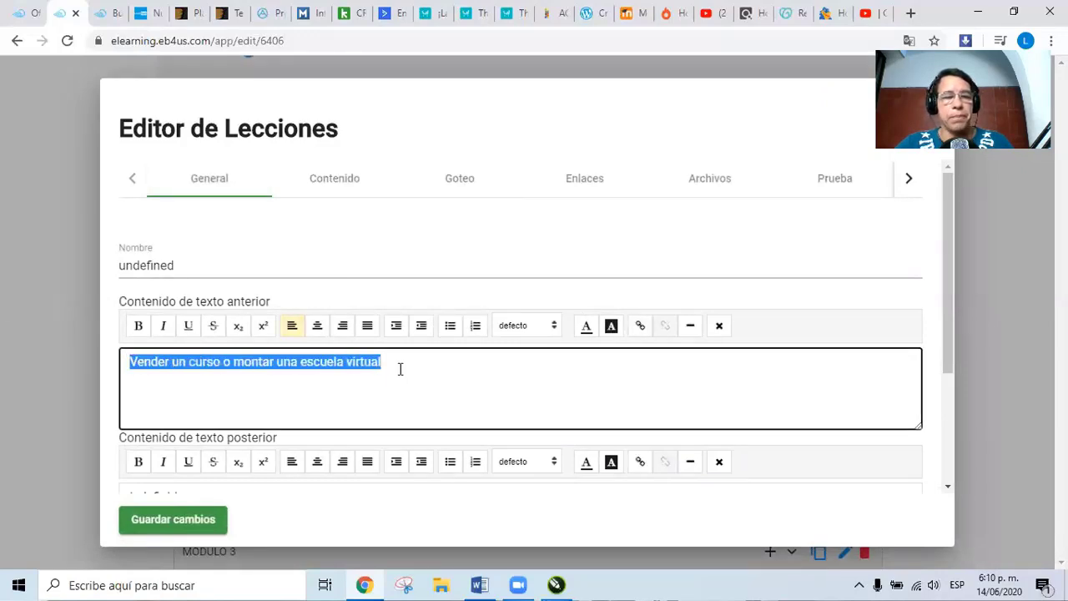
pyautogui.press('BackSpace')
pyautogui.moveTo(211, 269); pyautogui.dragTo(108, 264)
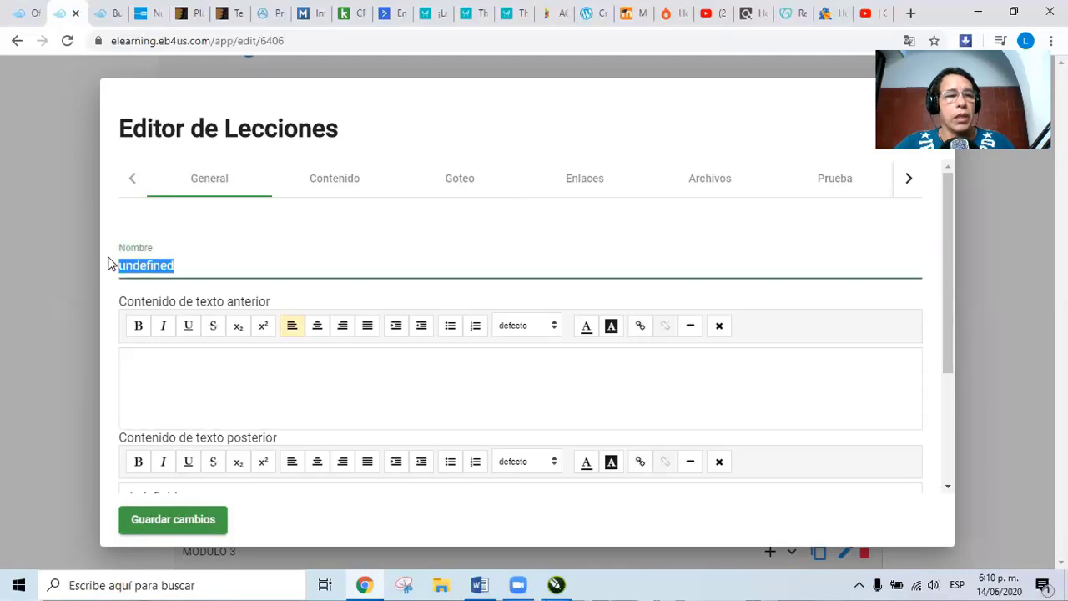
pyautogui.hotkey('ctrl', 'v')
pyautogui.click(192, 521)
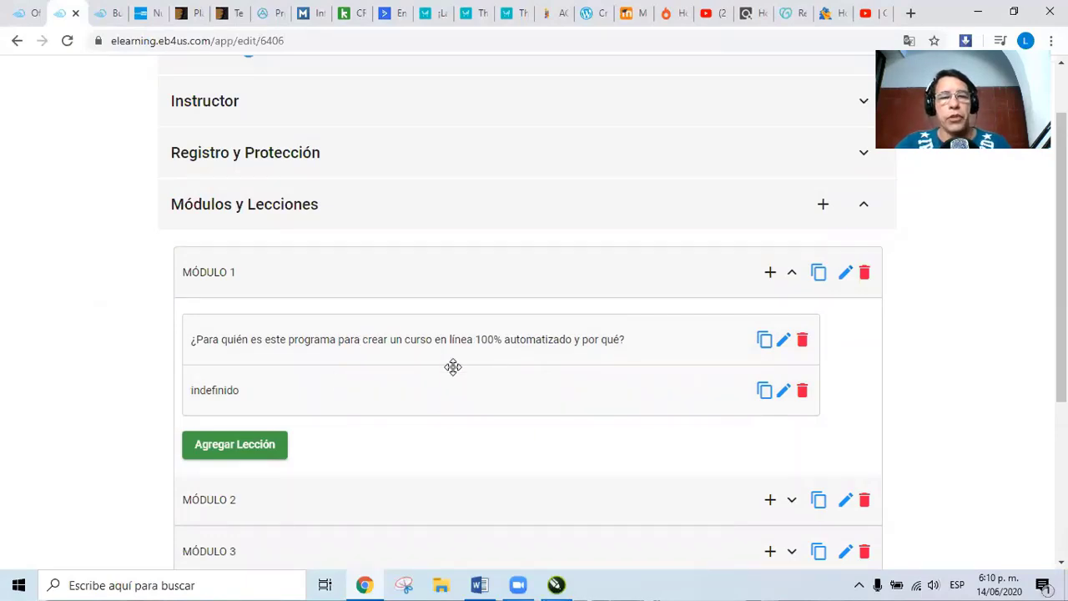
# Look through the course's registration and protection settings, then return to the Módulo 1 lesson list
pyautogui.click(784, 158)
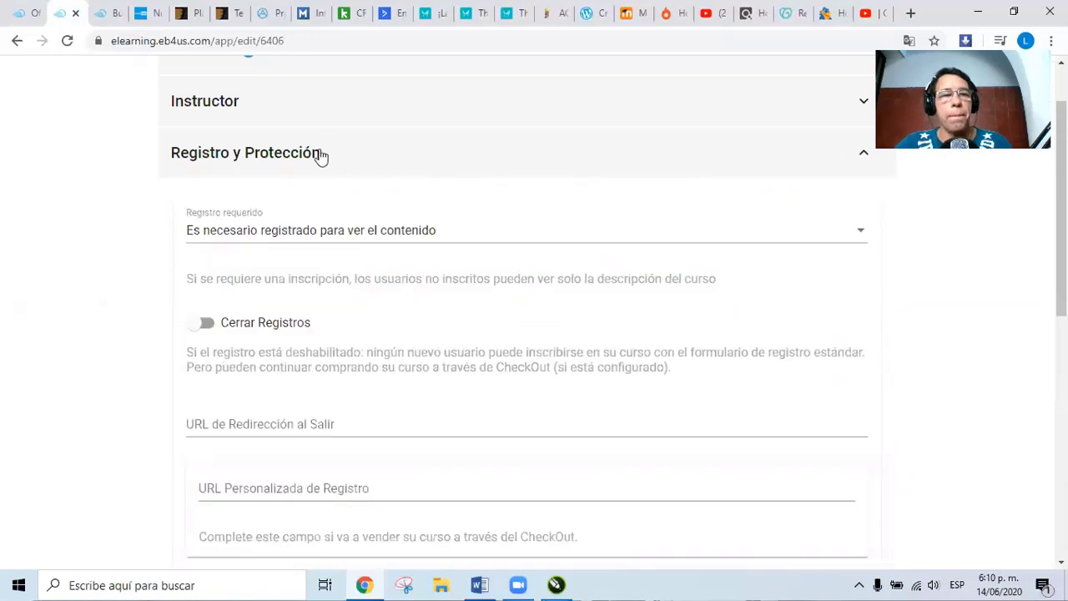
pyautogui.scroll(-5, 559, 320)
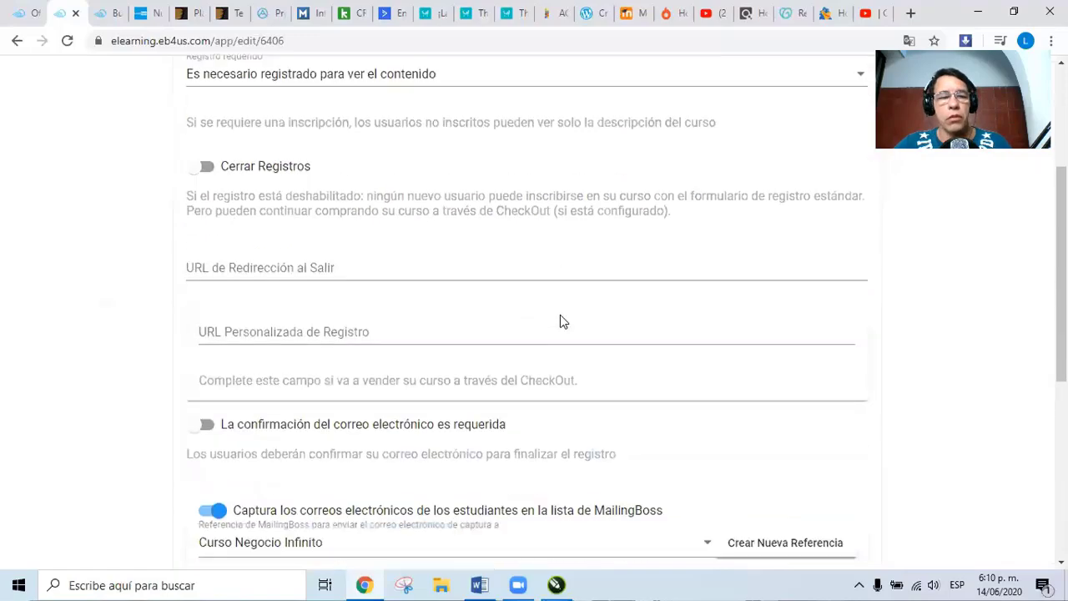
pyautogui.scroll(-2, 389, 392)
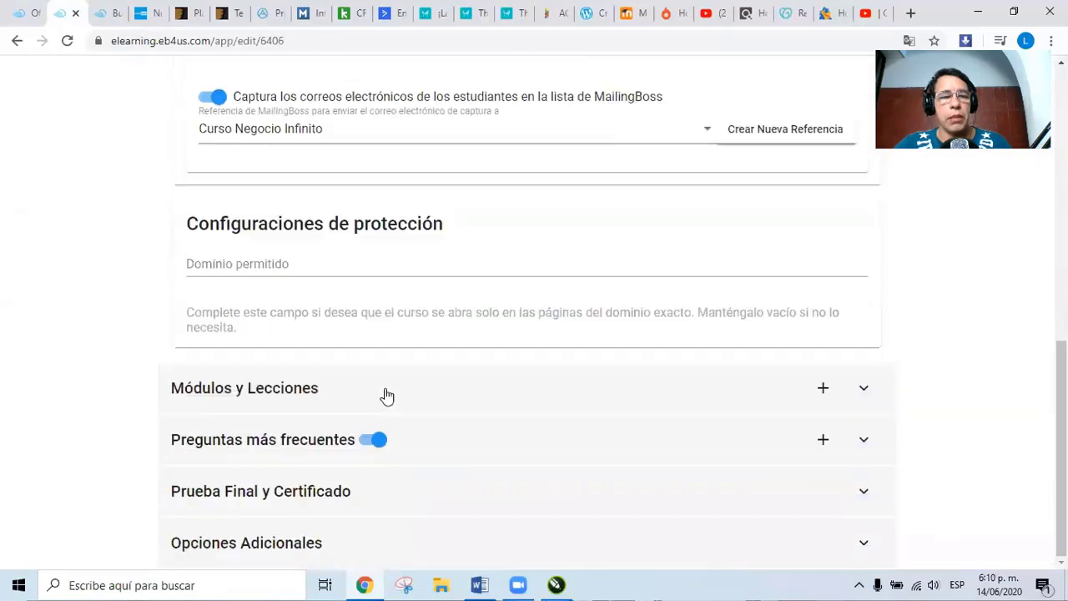
pyautogui.click(280, 387)
pyautogui.scroll(2, 569, 268)
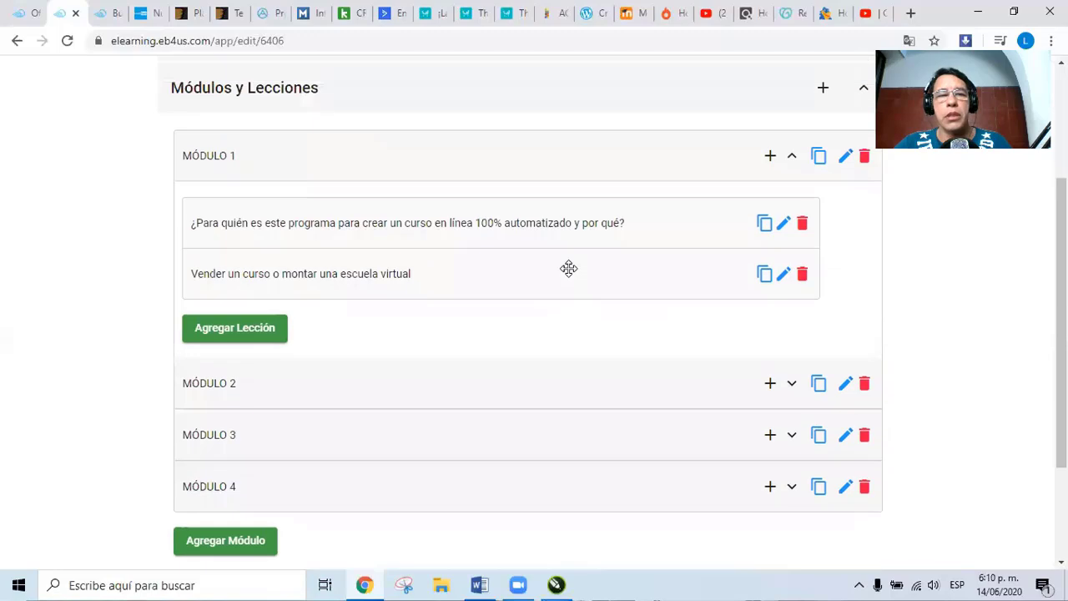
pyautogui.scroll(1, 404, 280)
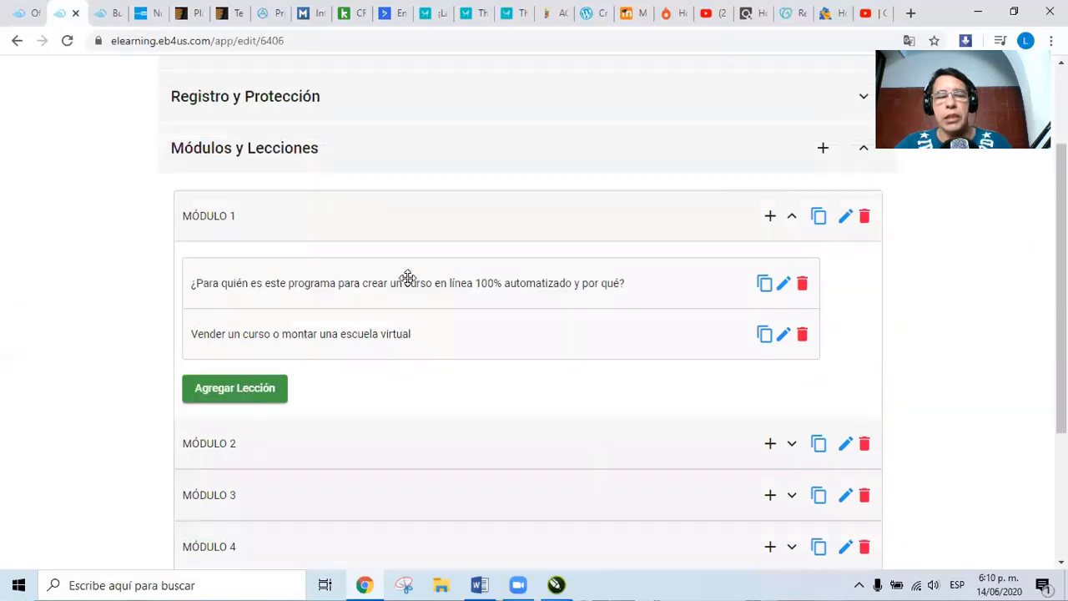